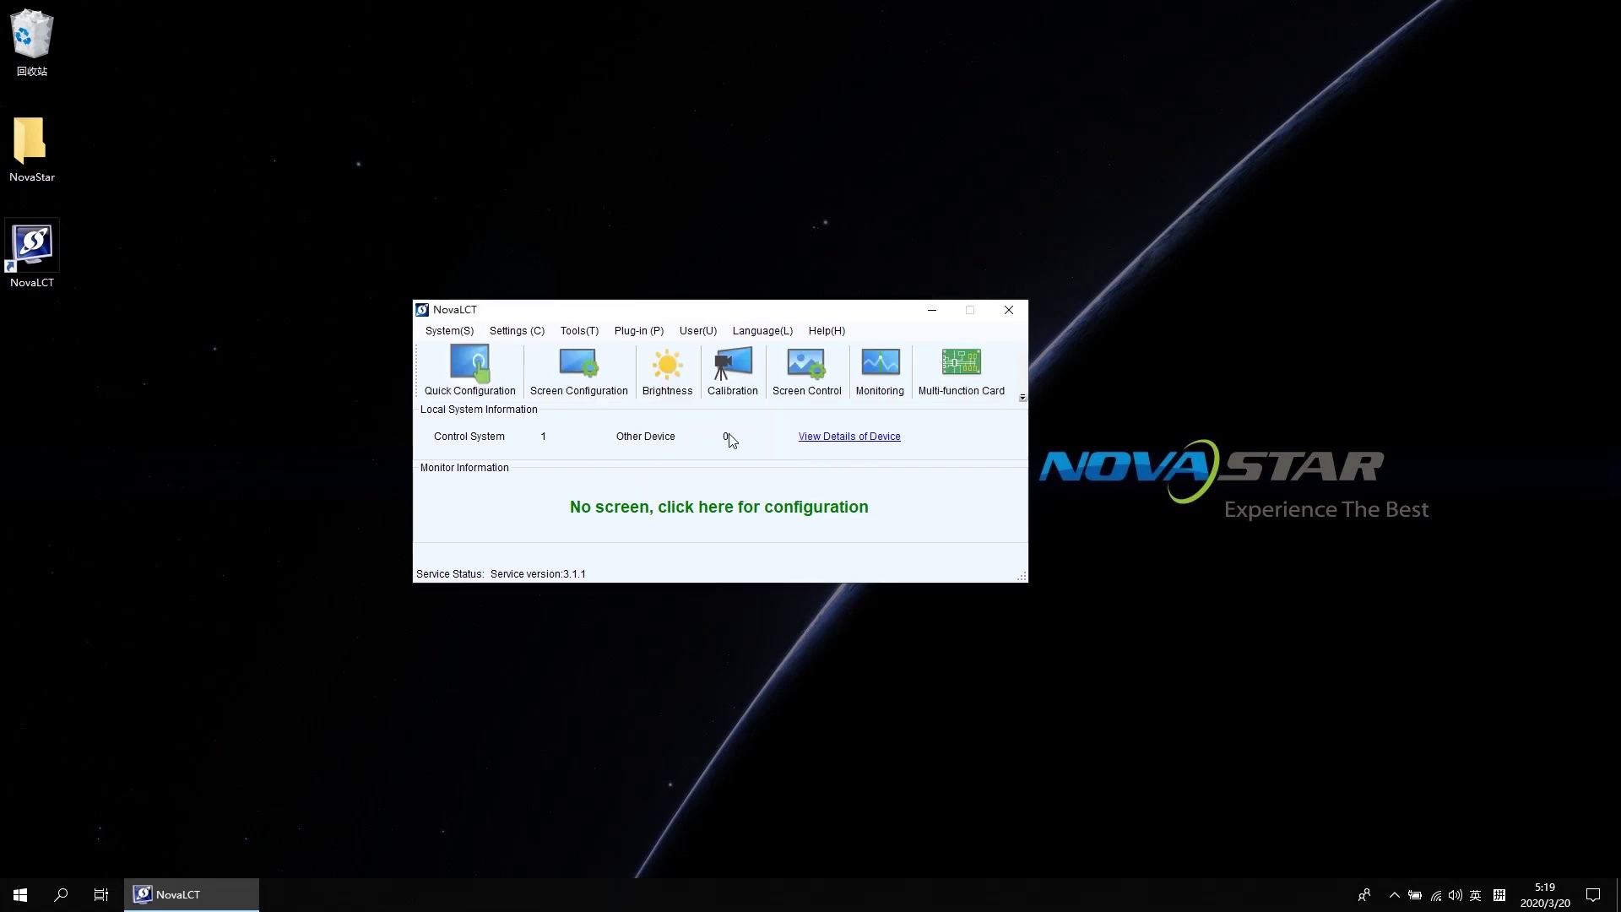
Open the screen configuration for communication port 192.168.0.10:5200 using the Configure Screen option.
{"action": "left_click", "coordinate": [583, 375]}
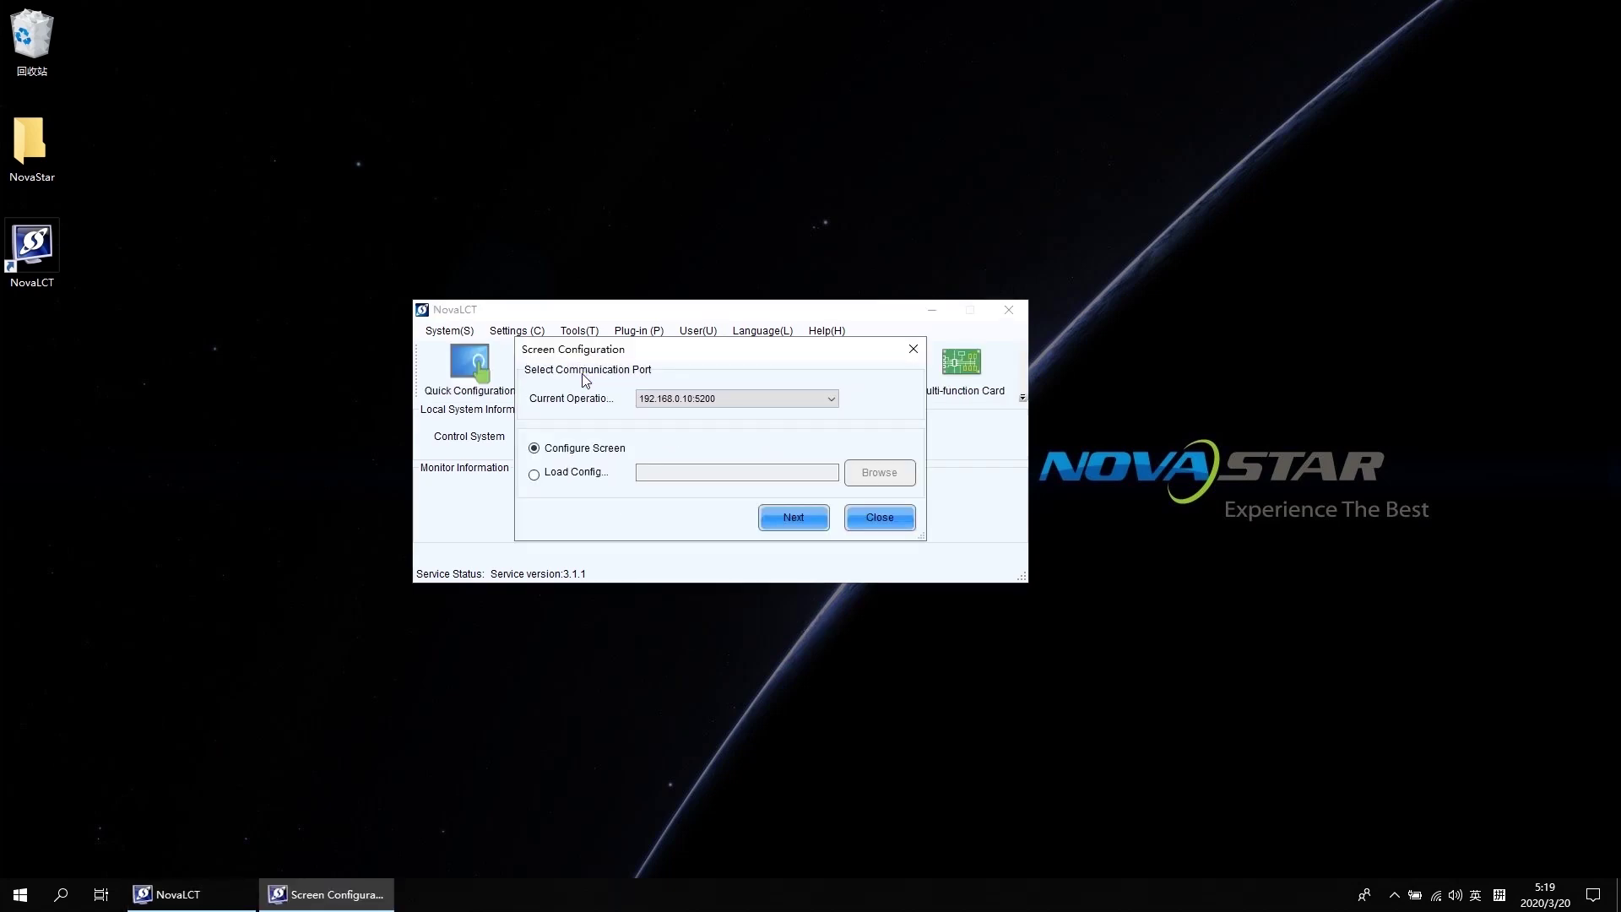
{"action": "left_click", "coordinate": [726, 399]}
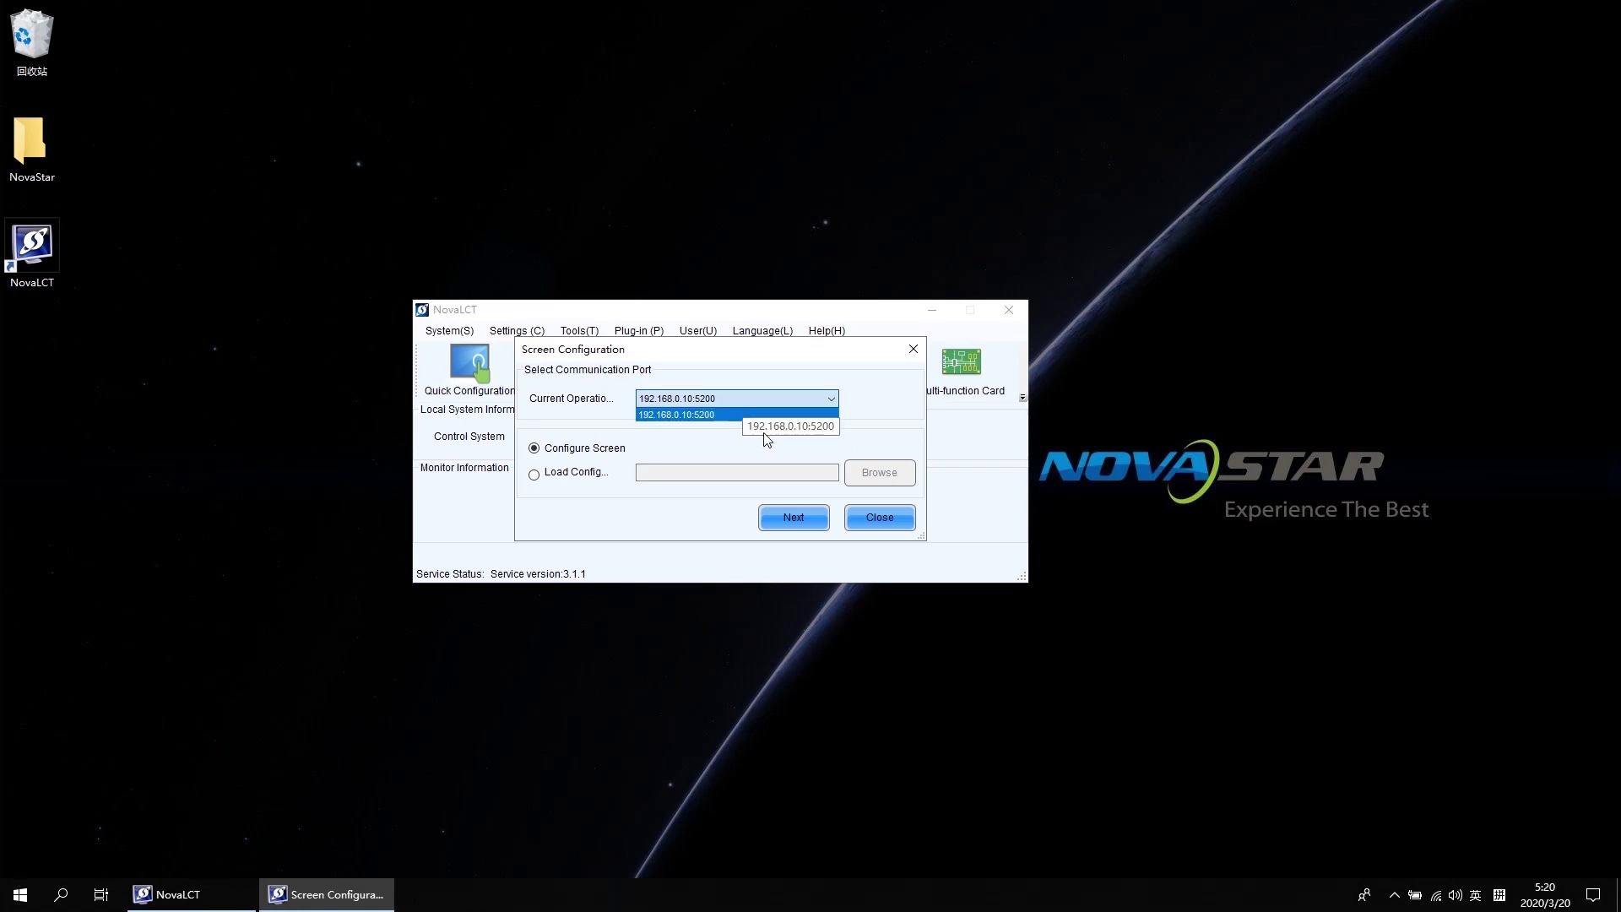
{"action": "left_click", "coordinate": [794, 524]}
{"action": "left_click", "coordinate": [794, 523]}
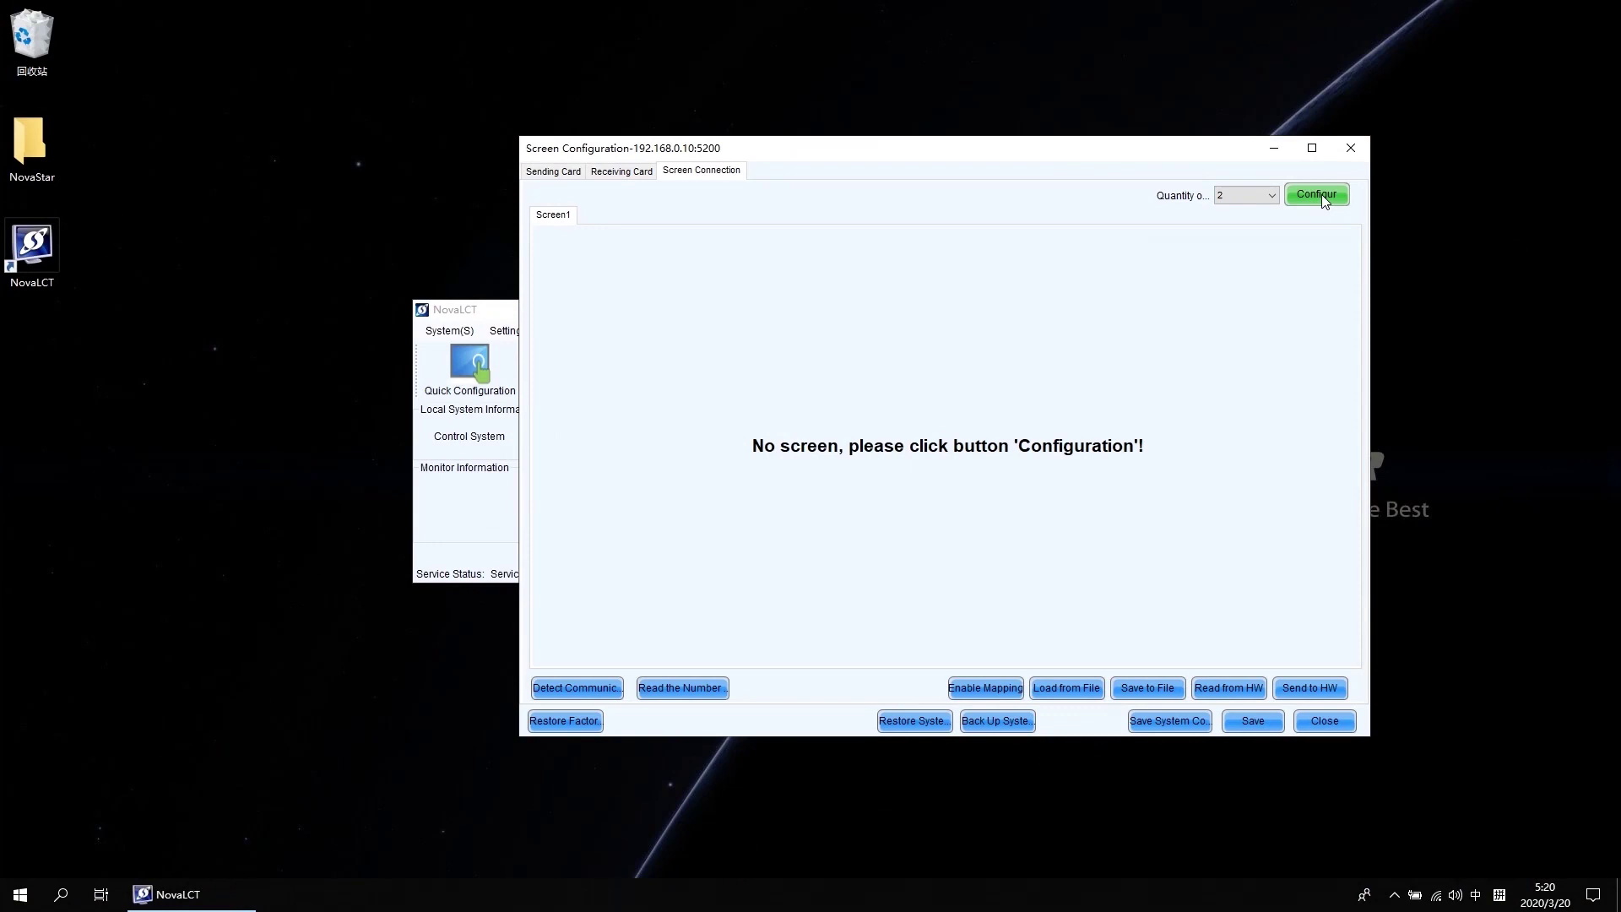
Set the screen quantity to 2 and generate the screen connection layouts.
{"action": "left_click", "coordinate": [1317, 195]}
{"action": "left_click", "coordinate": [1257, 197]}
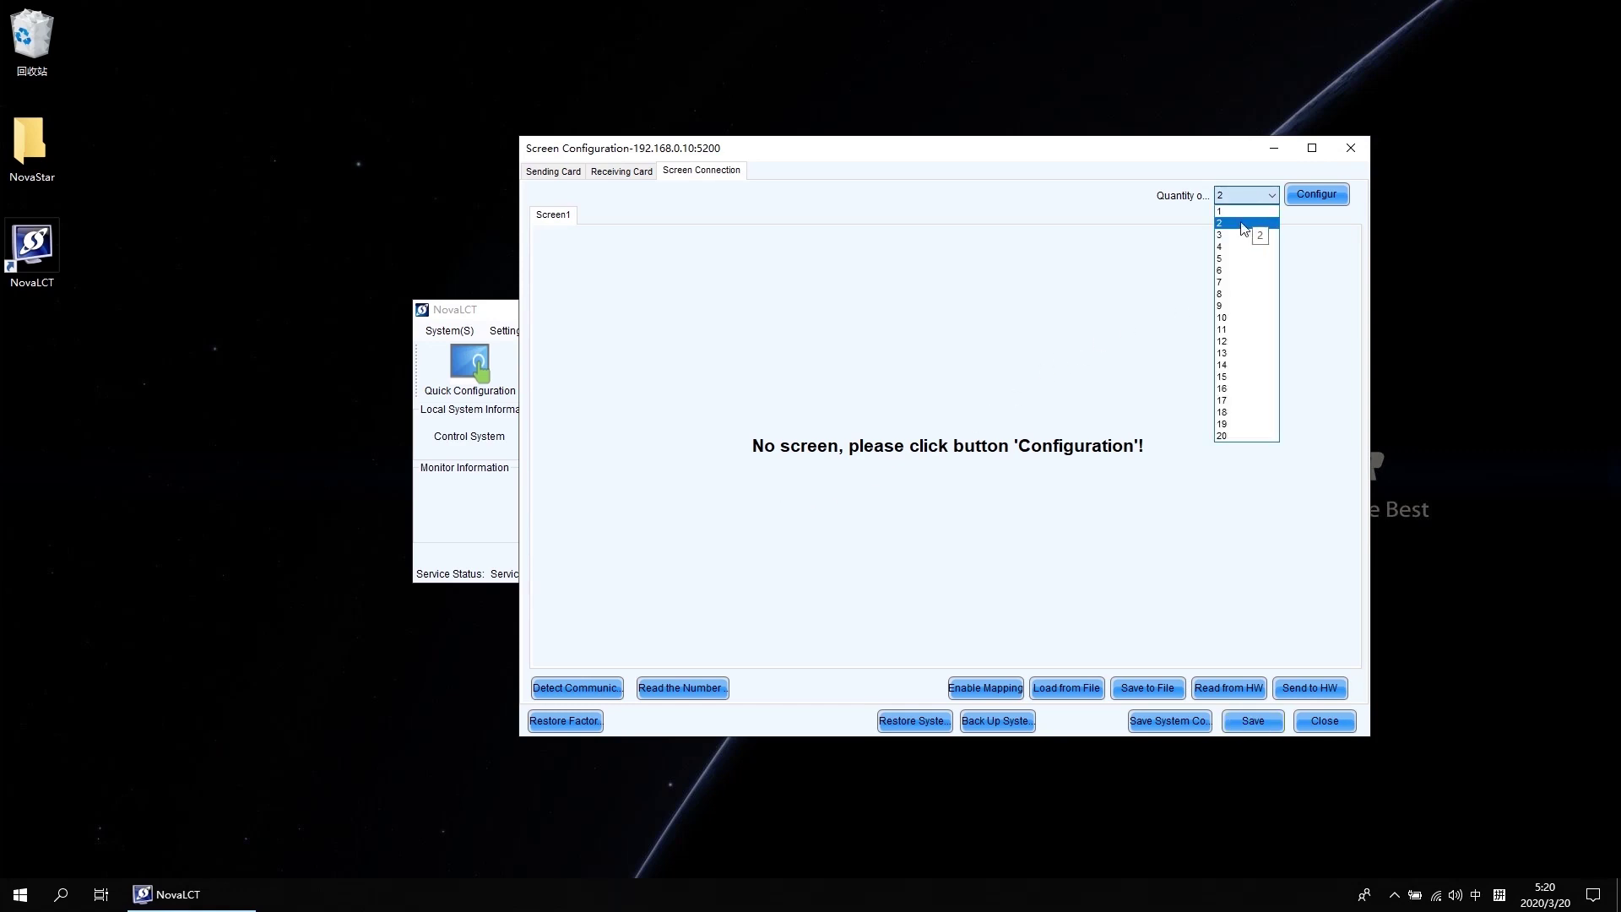
{"action": "left_click", "coordinate": [1243, 223]}
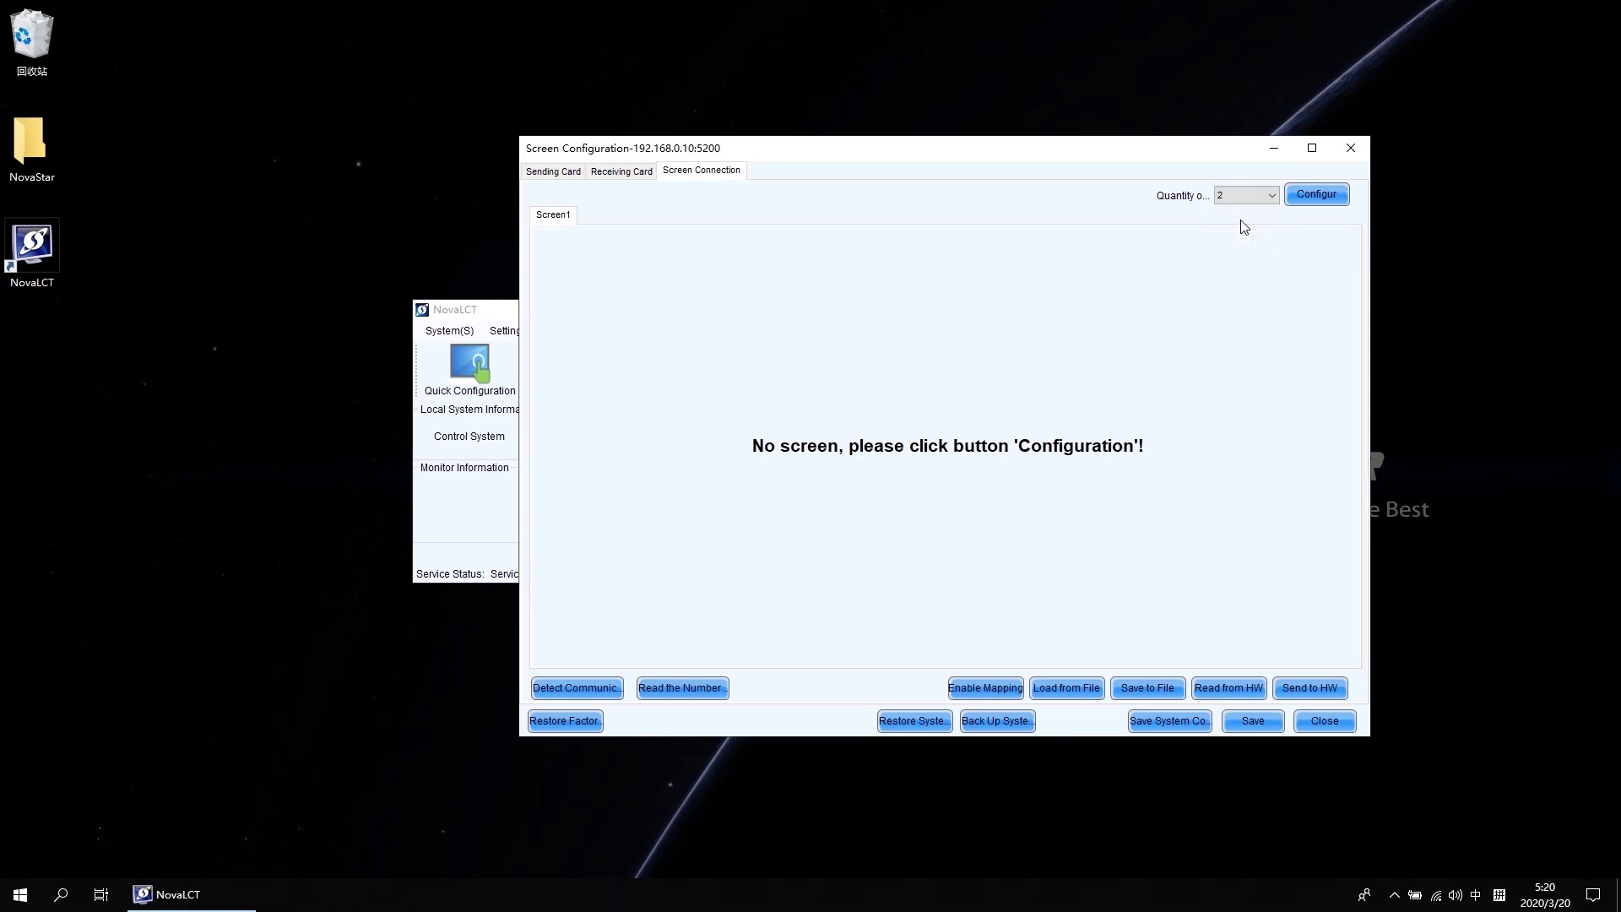
{"action": "left_click", "coordinate": [1317, 194]}
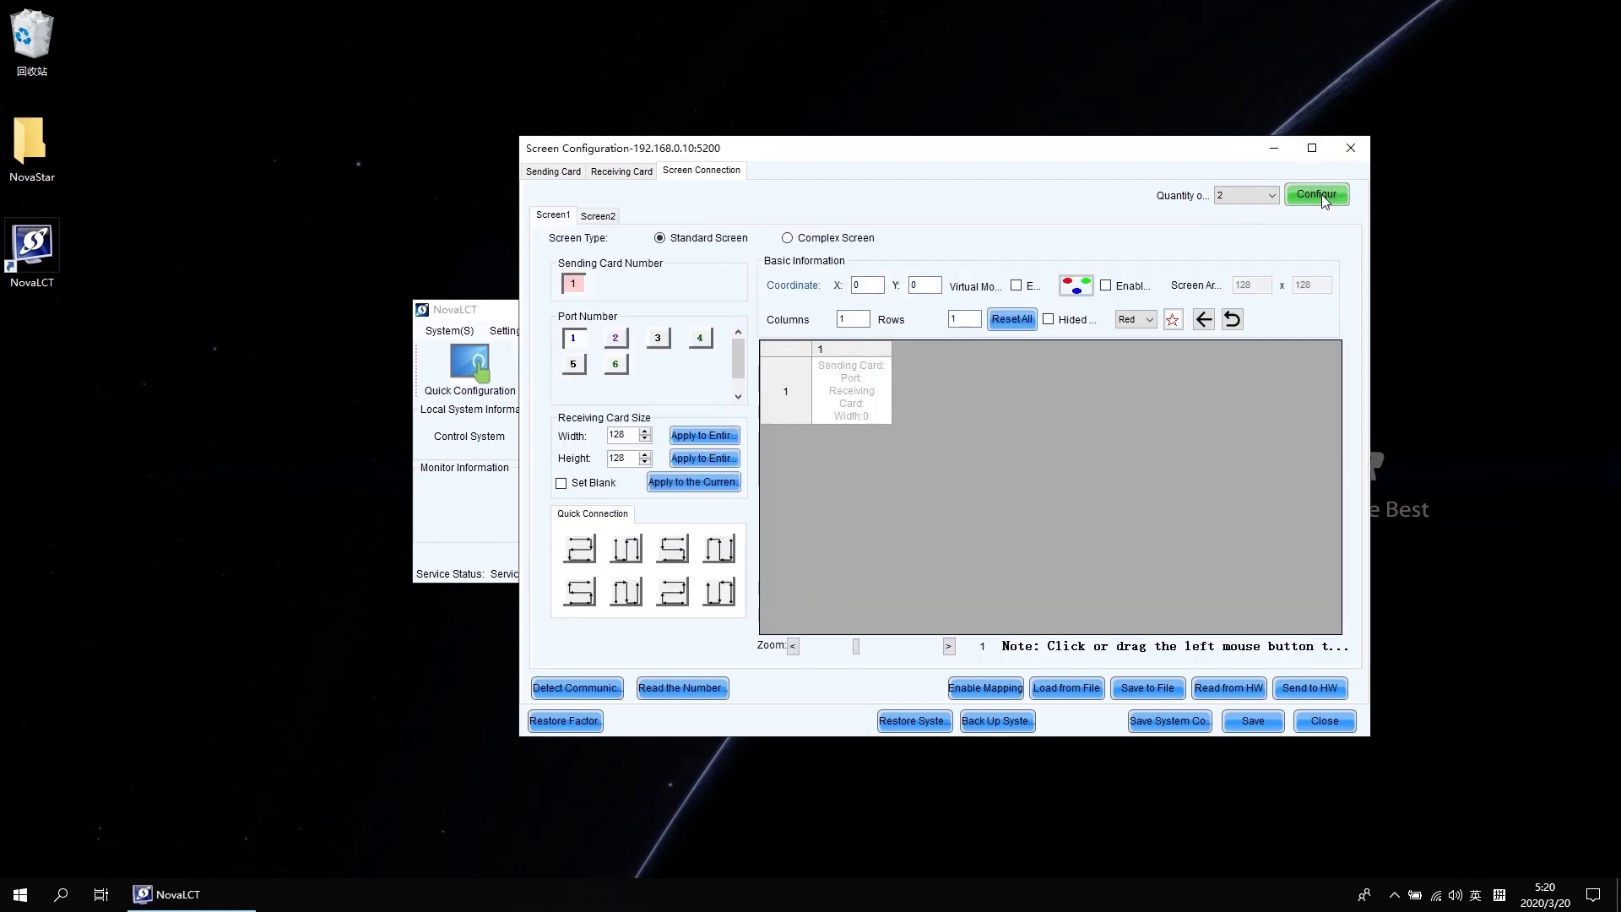
Set Screen1's layout to 2 columns and 3 rows.
{"action": "left_click", "coordinate": [589, 217]}
{"action": "left_click", "coordinate": [557, 216]}
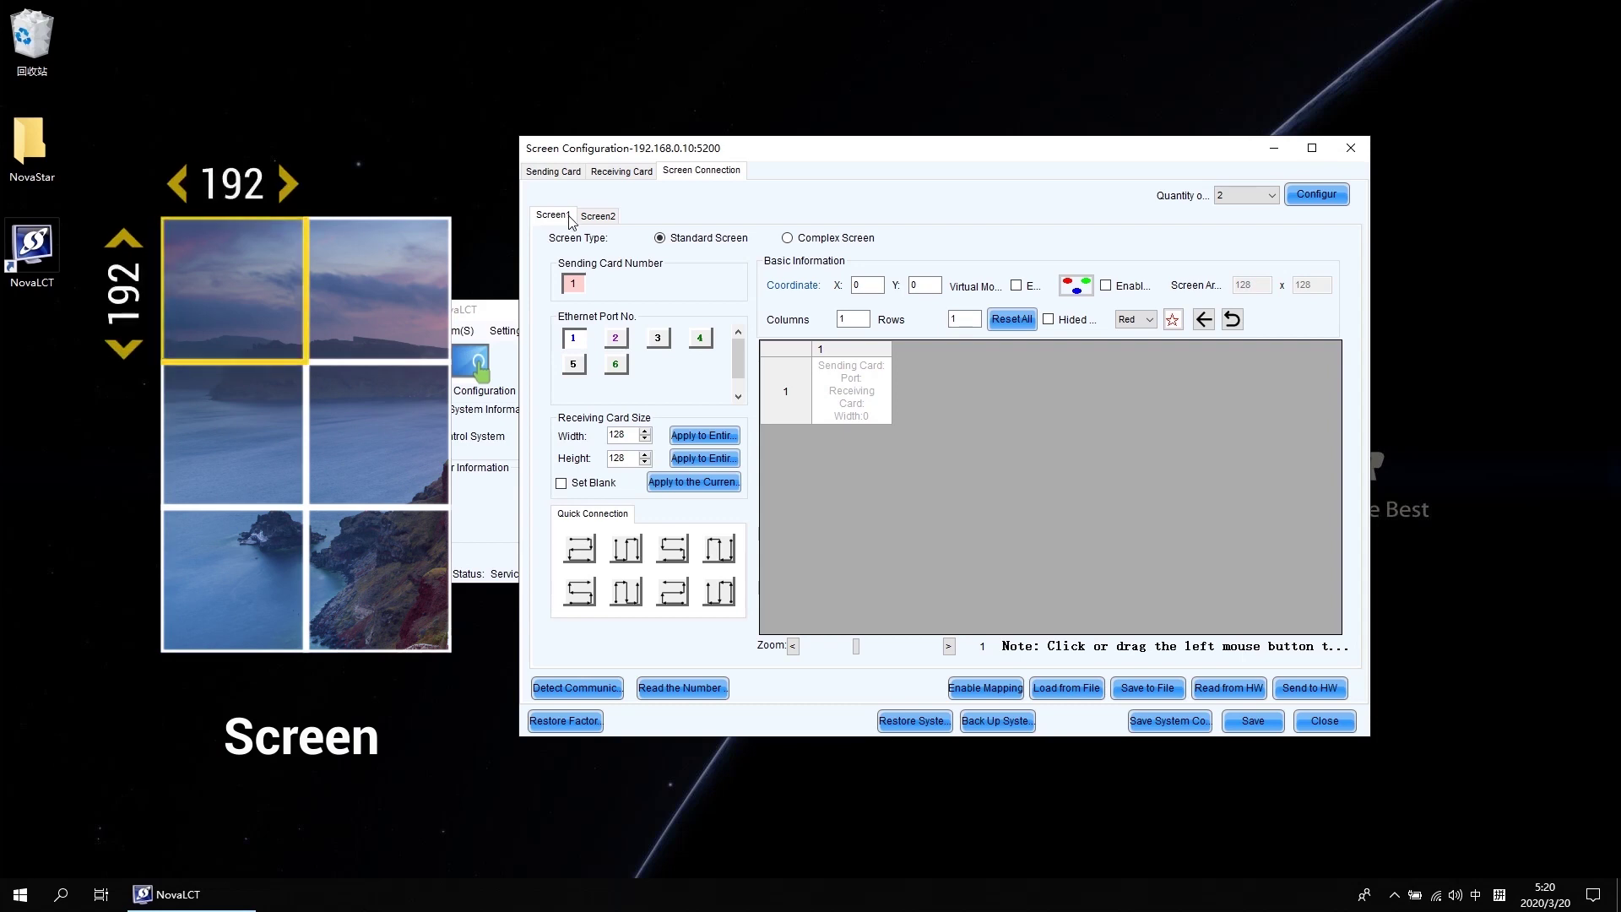
{"action": "double_click", "coordinate": [858, 319]}
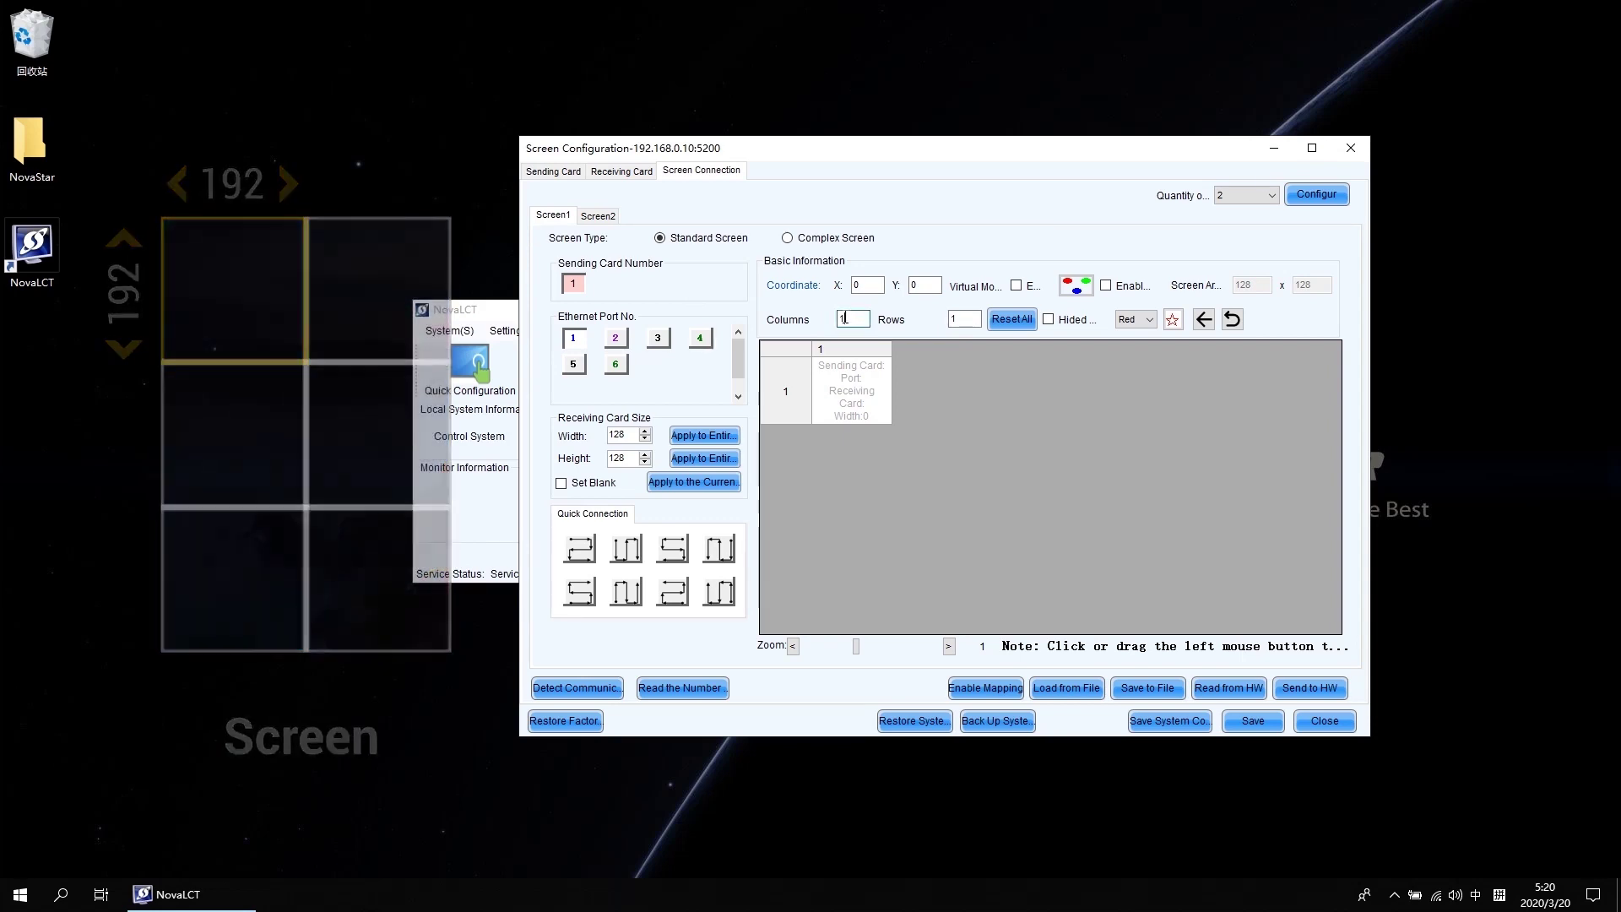
{"action": "type", "text": "2"}
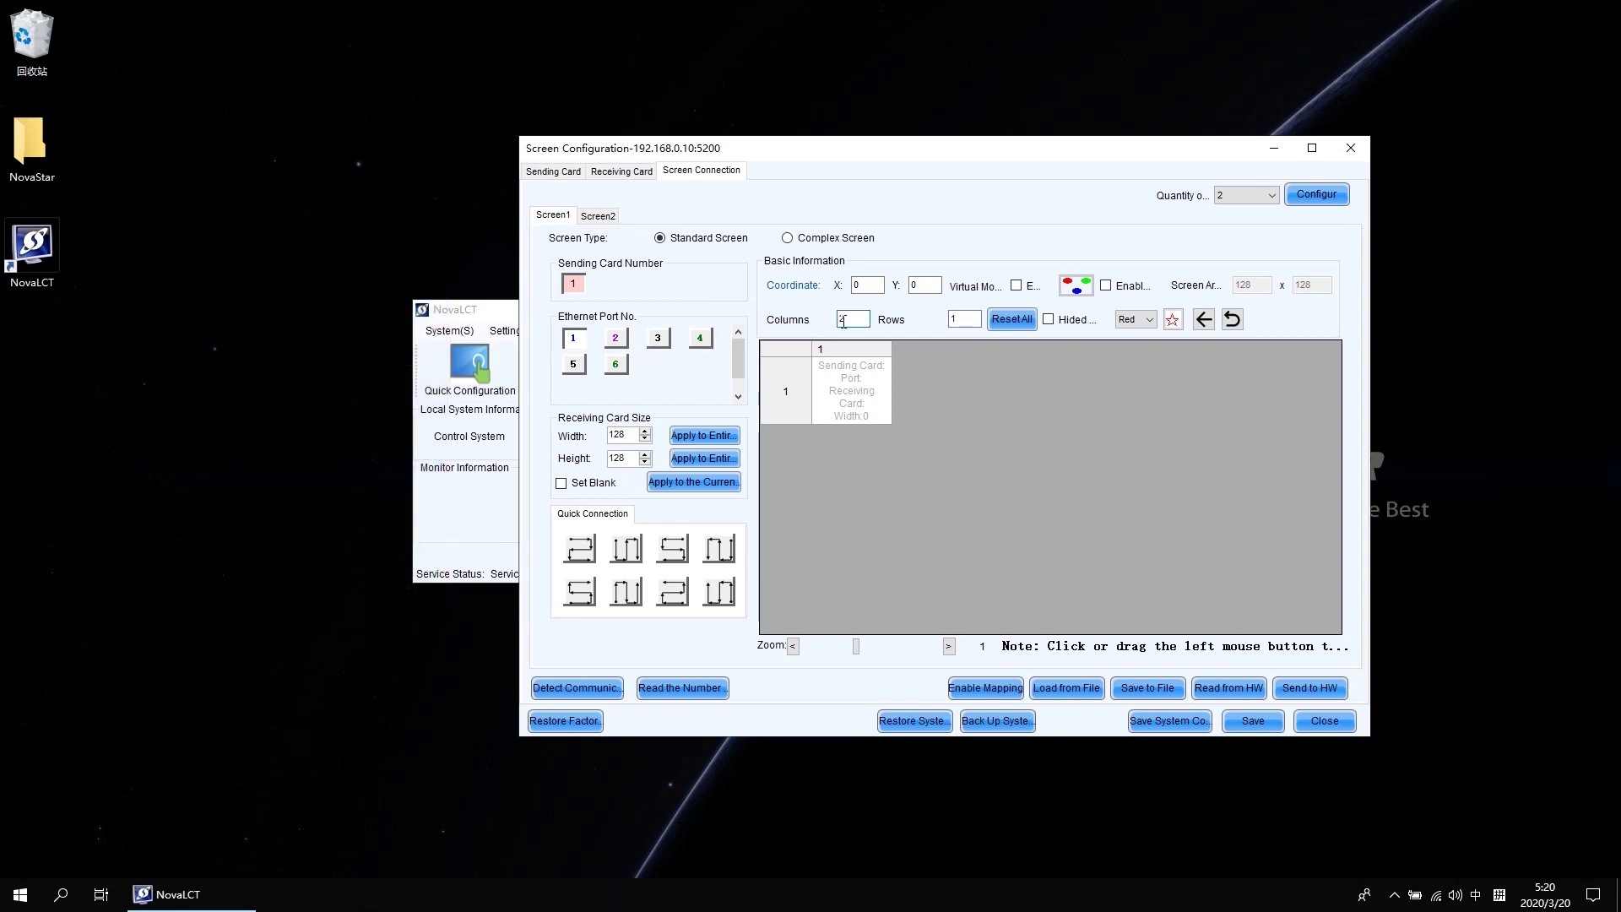
{"action": "left_click", "coordinate": [956, 318]}
{"action": "double_click", "coordinate": [956, 318]}
{"action": "type", "text": "3"}
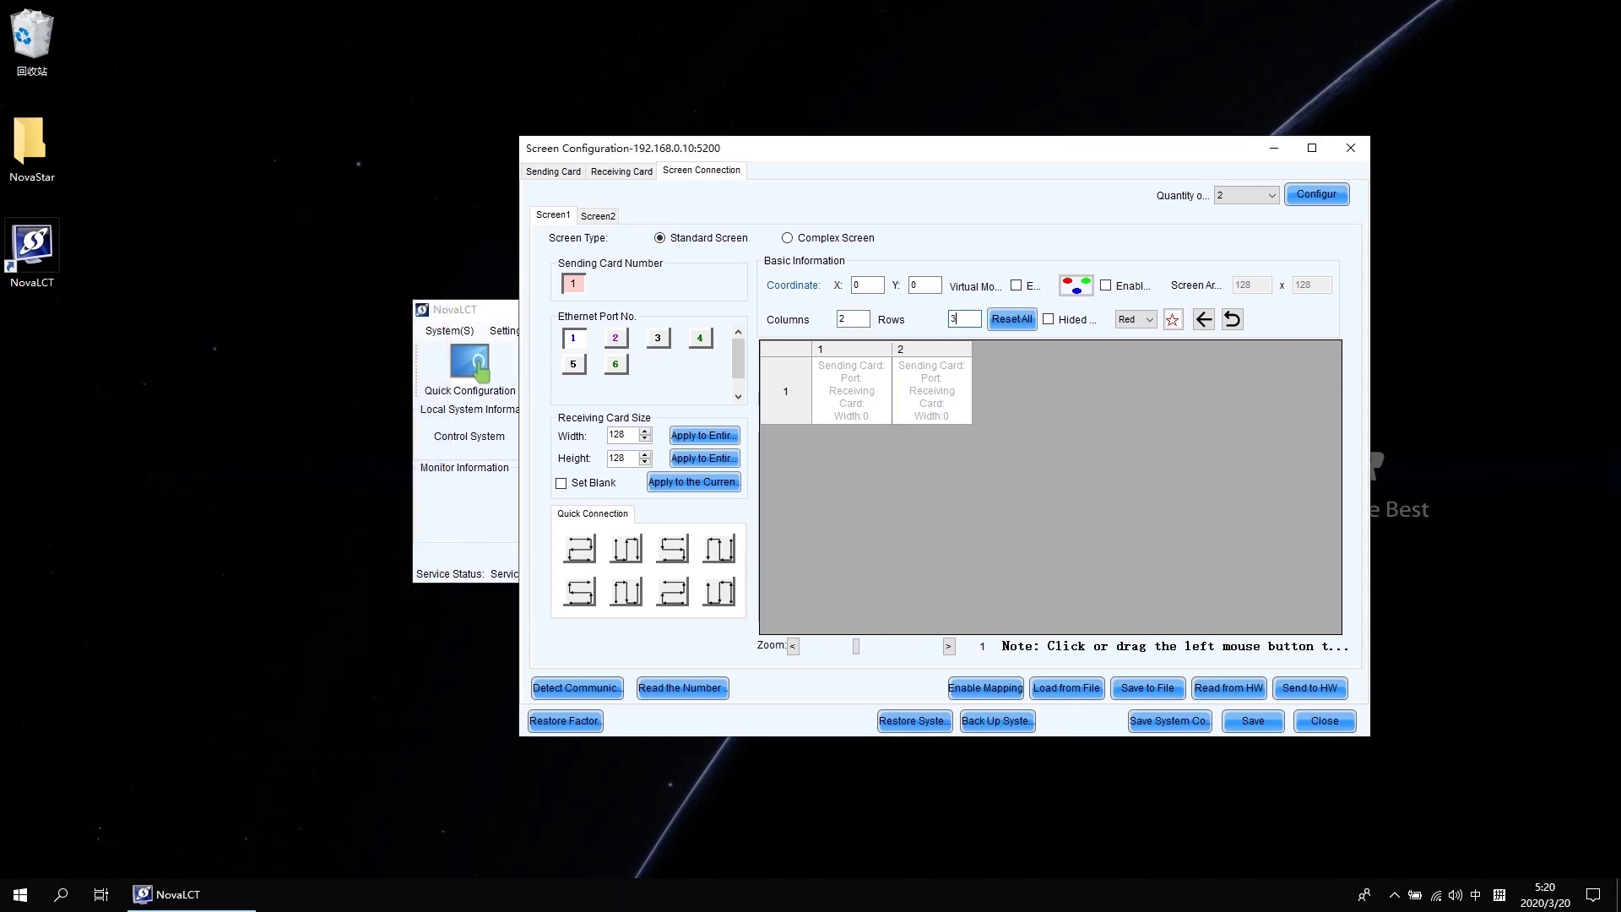
{"action": "left_click", "coordinate": [1017, 324]}
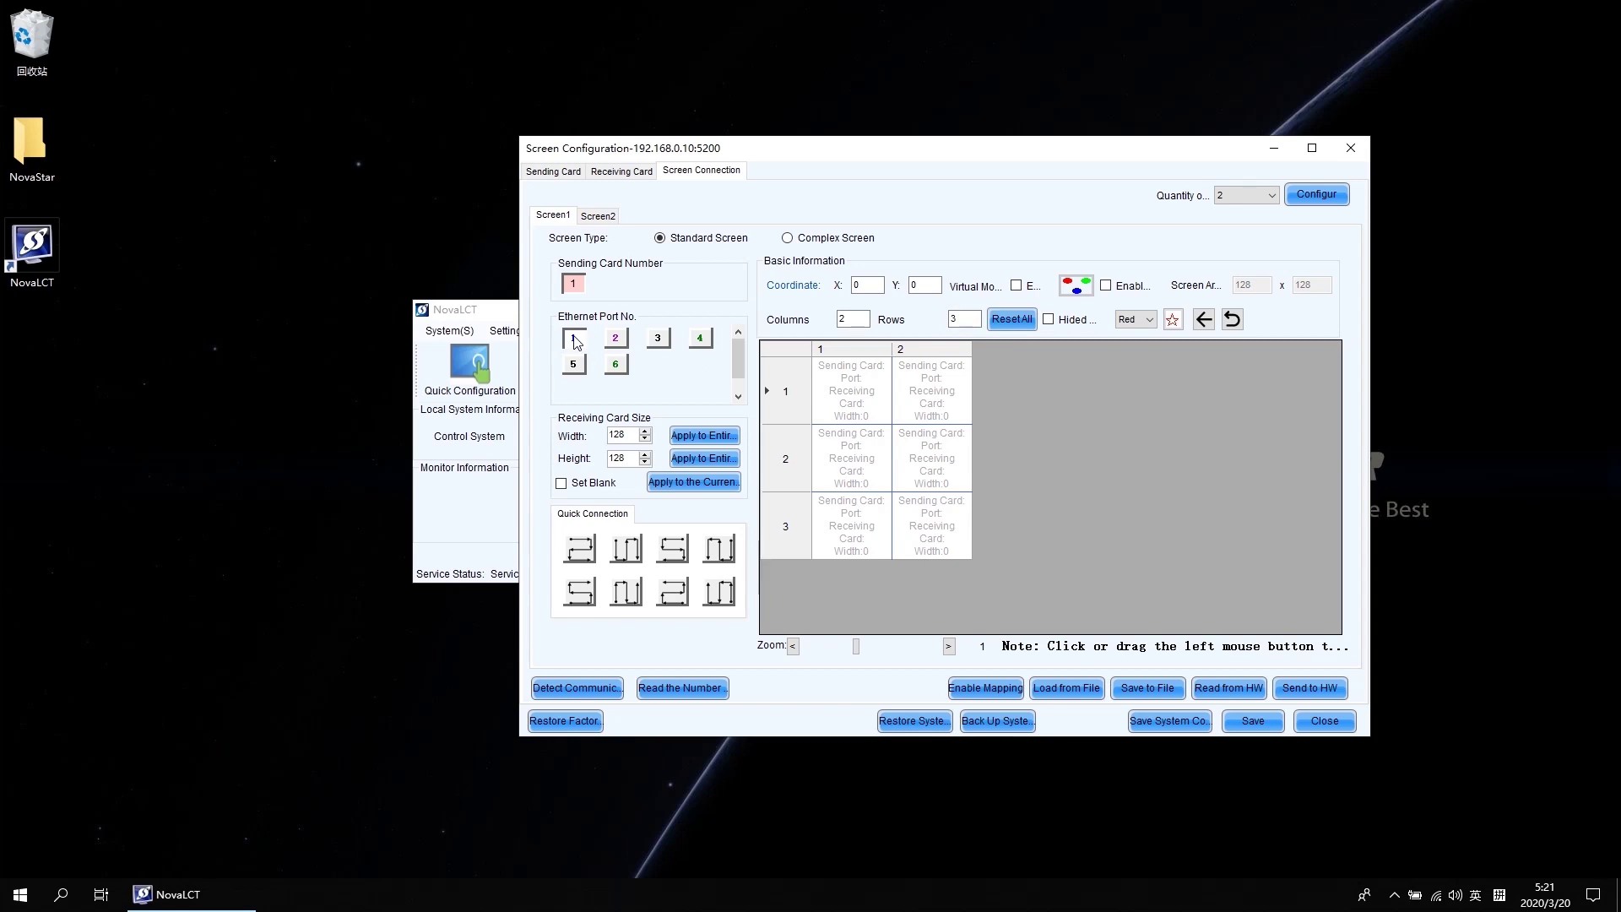
Set Screen1's receiving card size to 192 wide and 192 high.
{"action": "left_click", "coordinate": [624, 436]}
{"action": "double_click", "coordinate": [624, 436]}
{"action": "type", "text": "192"}
{"action": "key", "text": "Tab"}
{"action": "type", "text": "192"}
Turn mapping on to check the port and receiving card numbers on the modules, and turn it off again.
{"action": "left_click", "coordinate": [990, 689]}
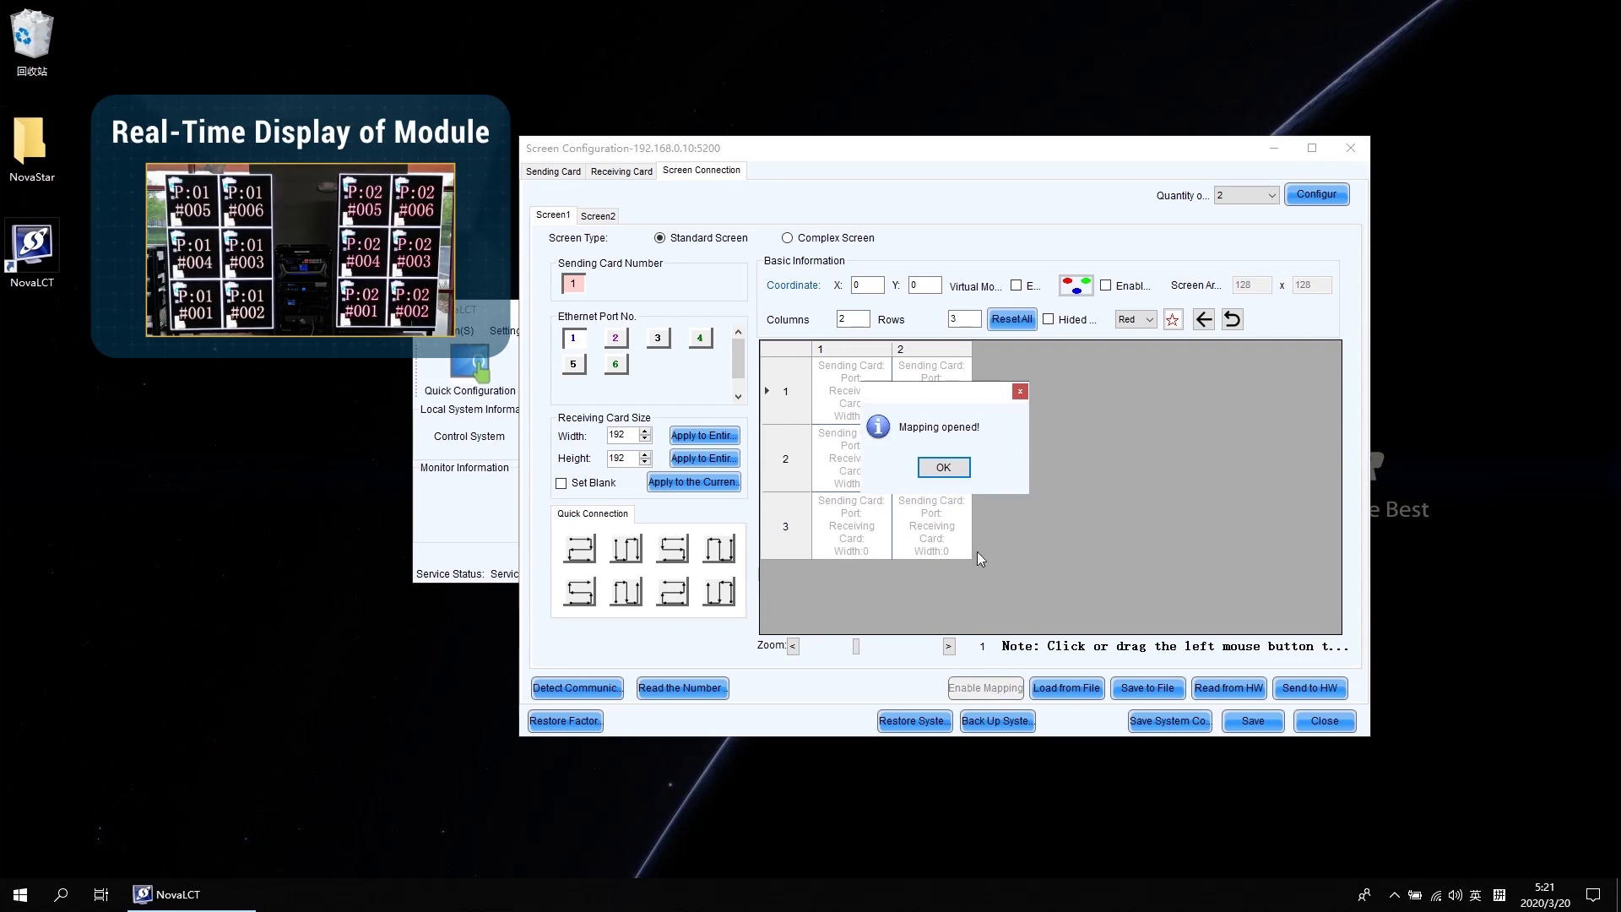
{"action": "left_click", "coordinate": [960, 464]}
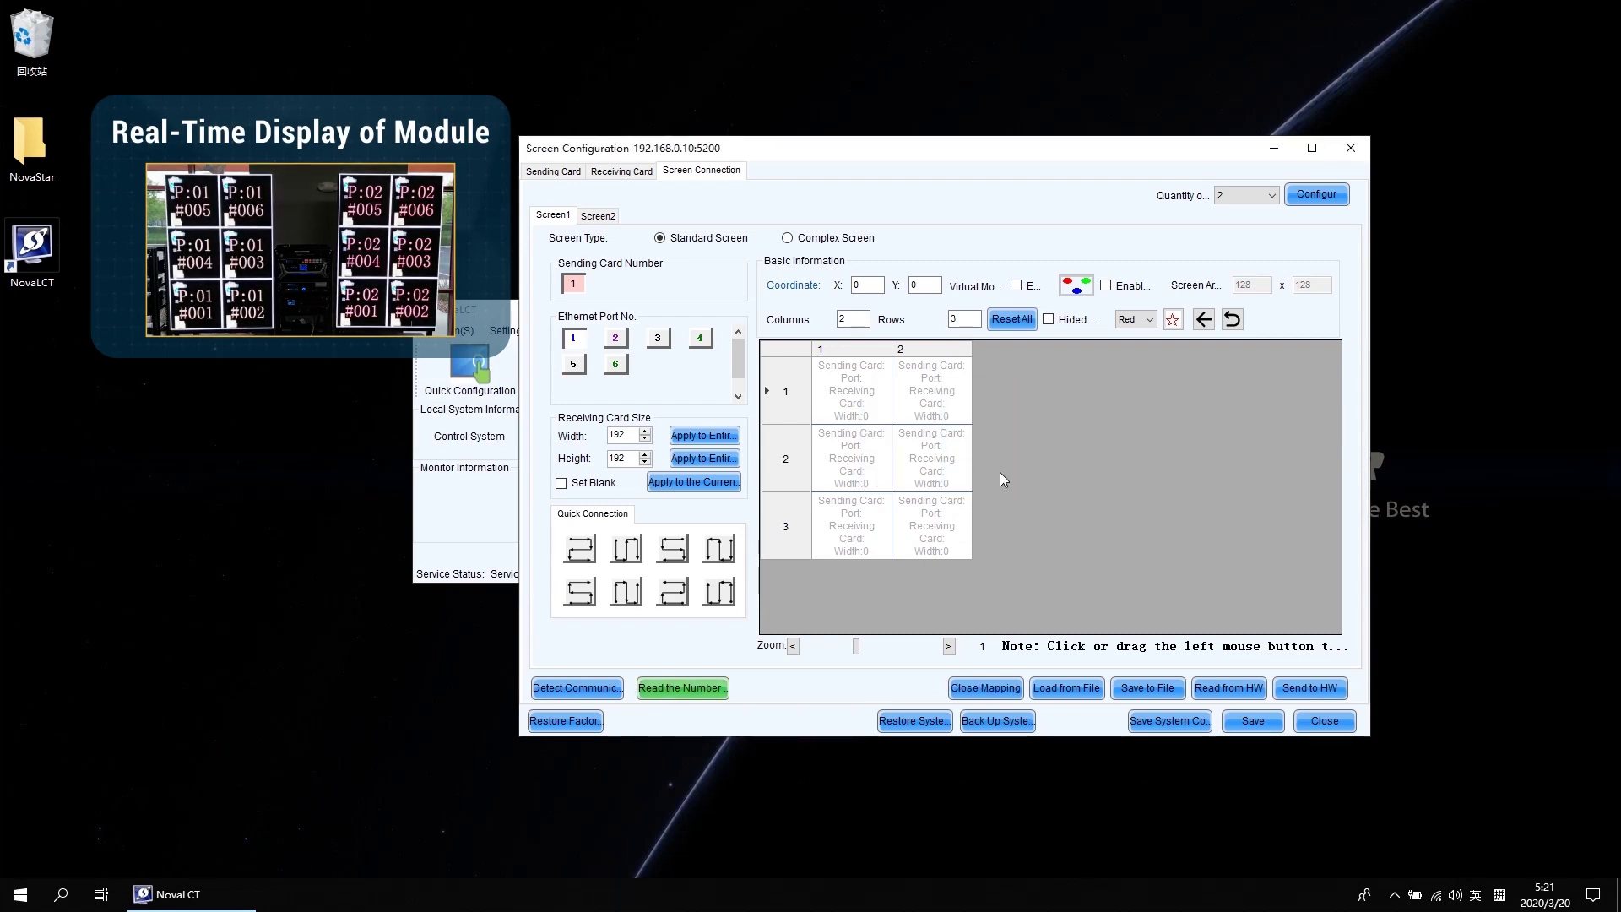
{"action": "left_click", "coordinate": [985, 688]}
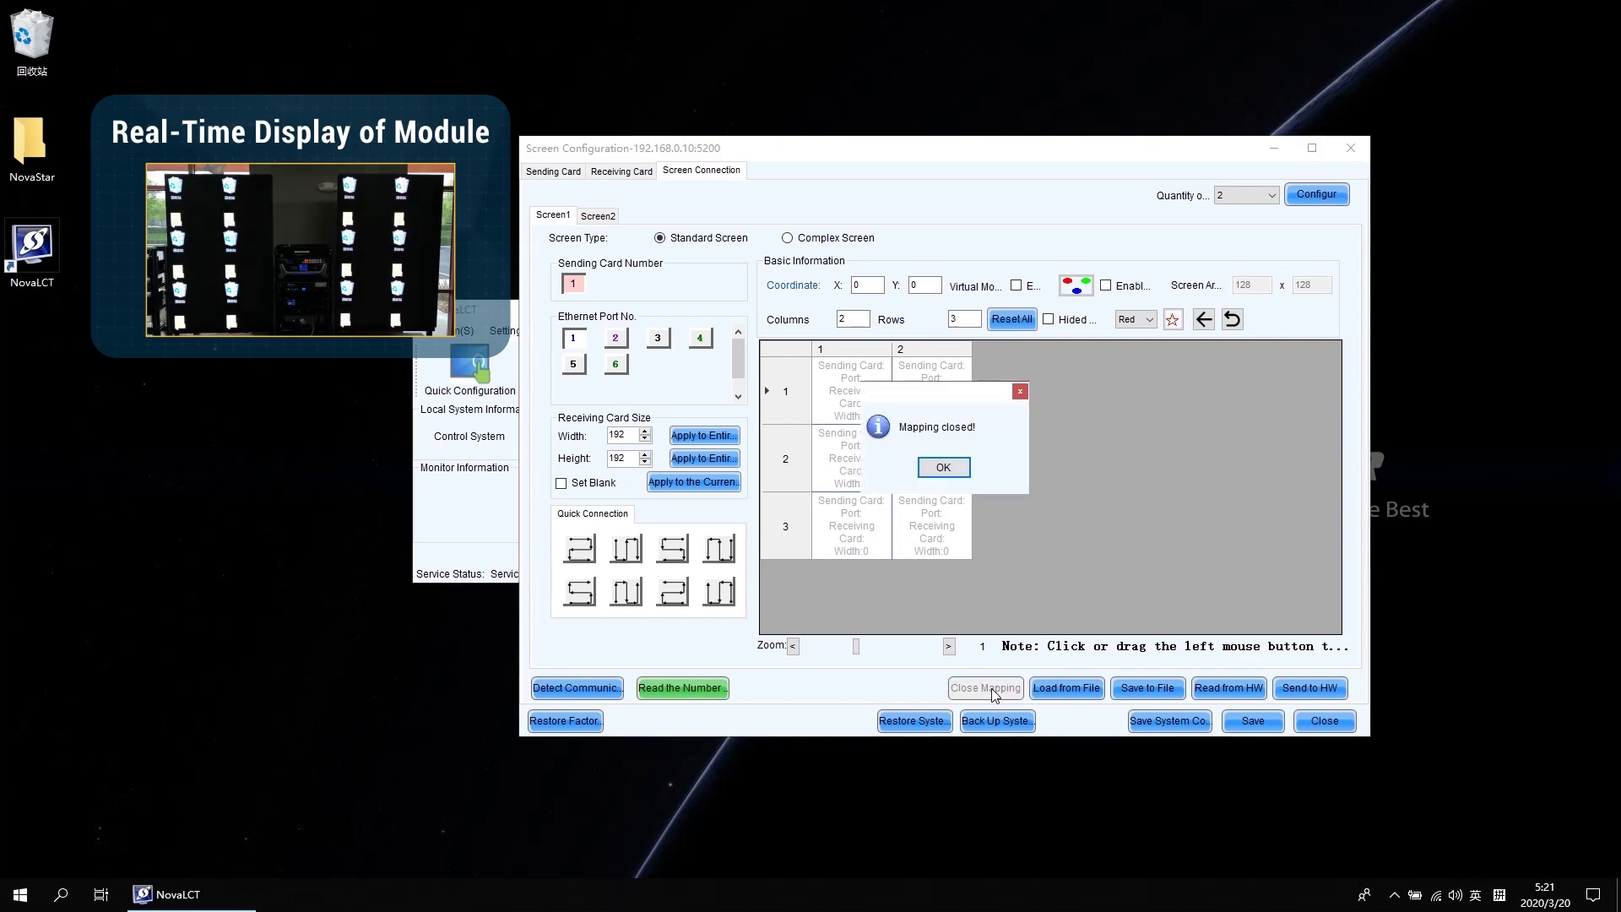
{"action": "left_click", "coordinate": [947, 470]}
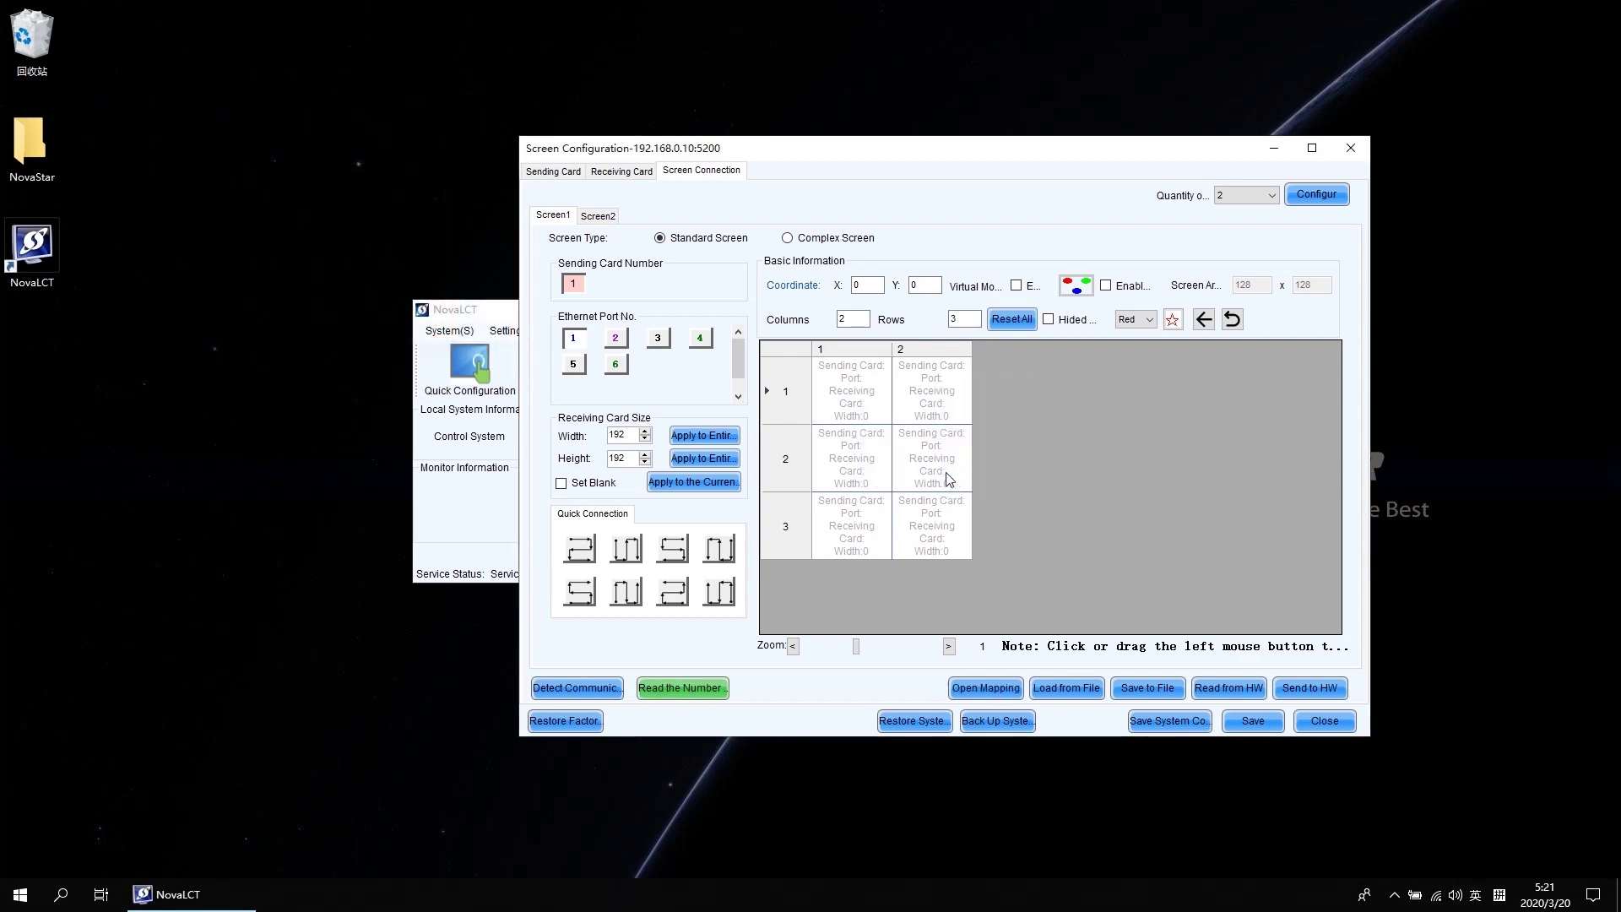
Connect Screen1's six receiving cards on port 1 in a serpentine from row 3, column 1 up to row 1, column 2.
{"action": "left_click", "coordinate": [854, 540]}
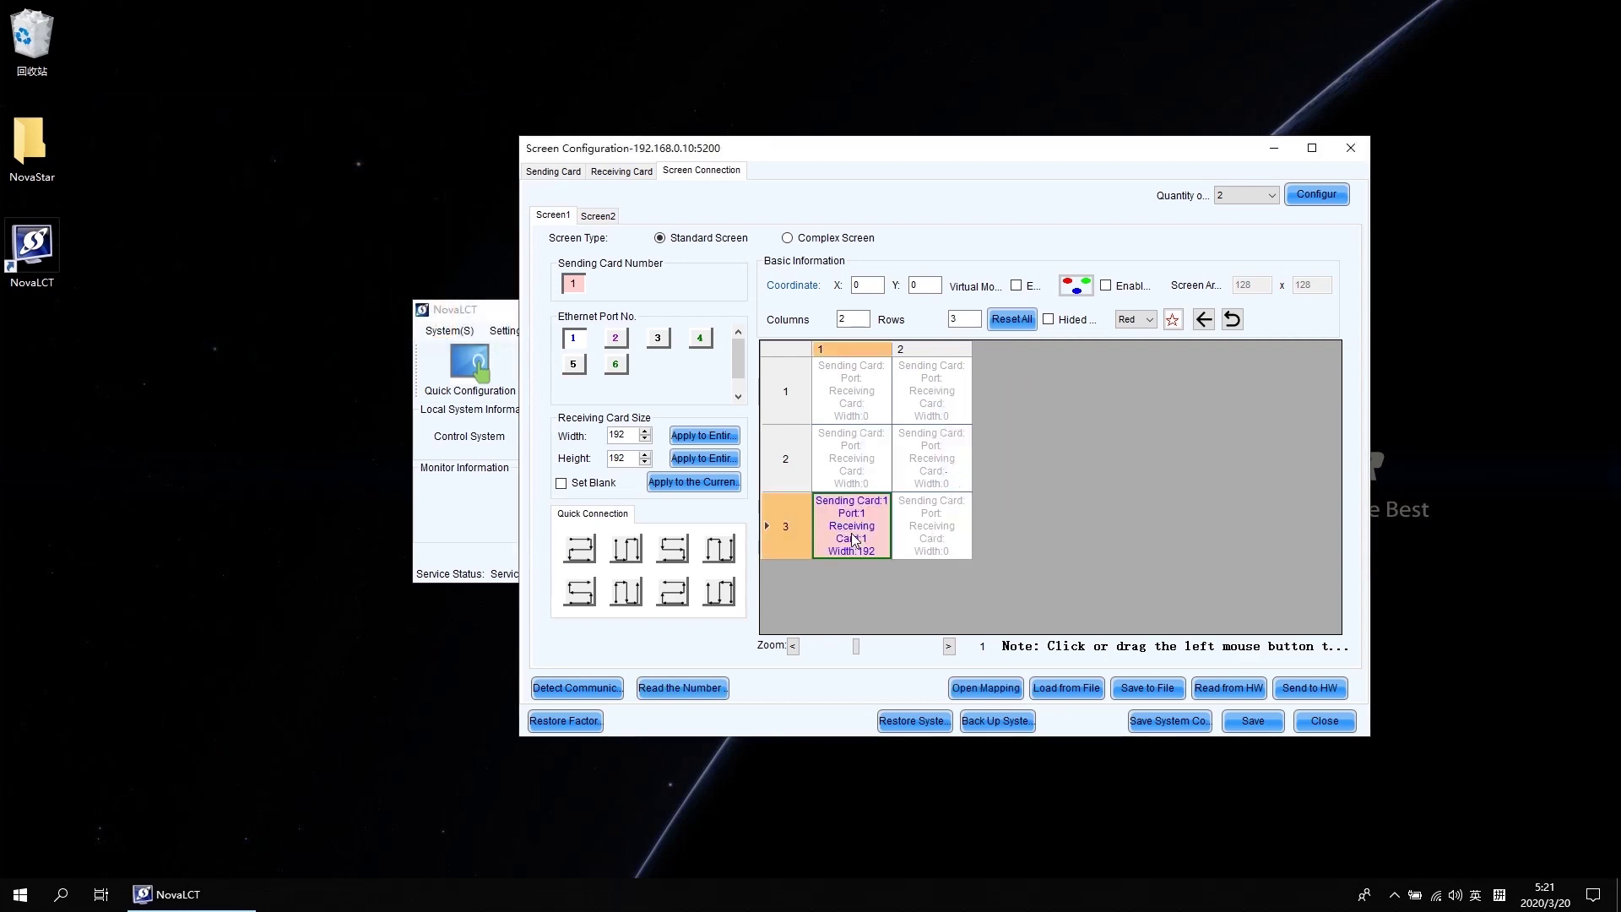
{"action": "left_click", "coordinate": [946, 540]}
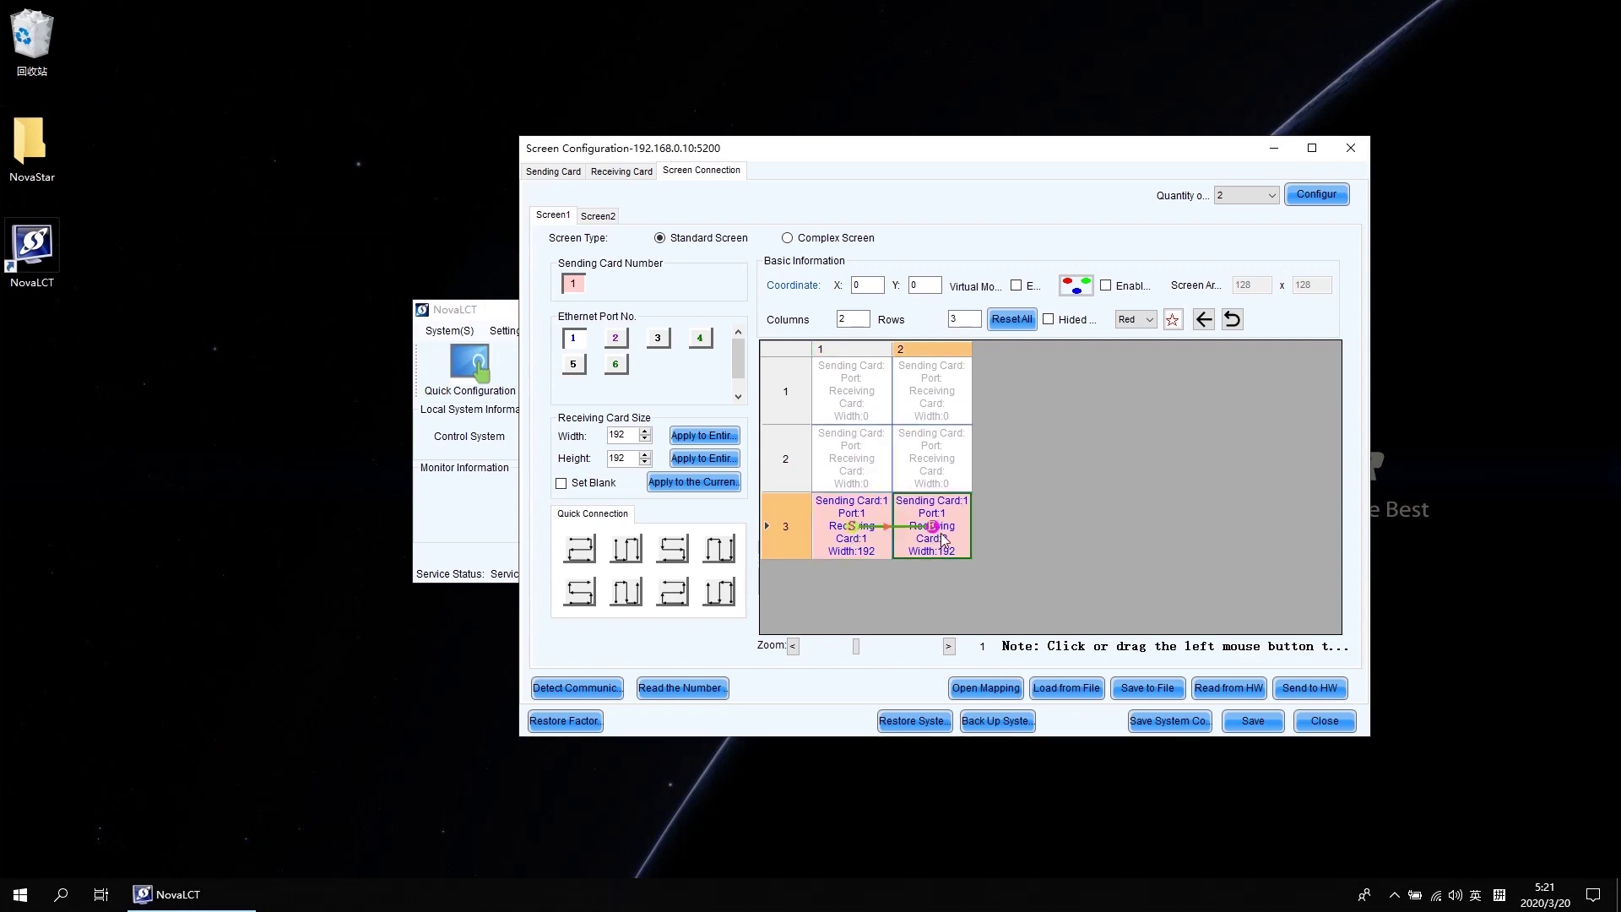
{"action": "left_click", "coordinate": [944, 469]}
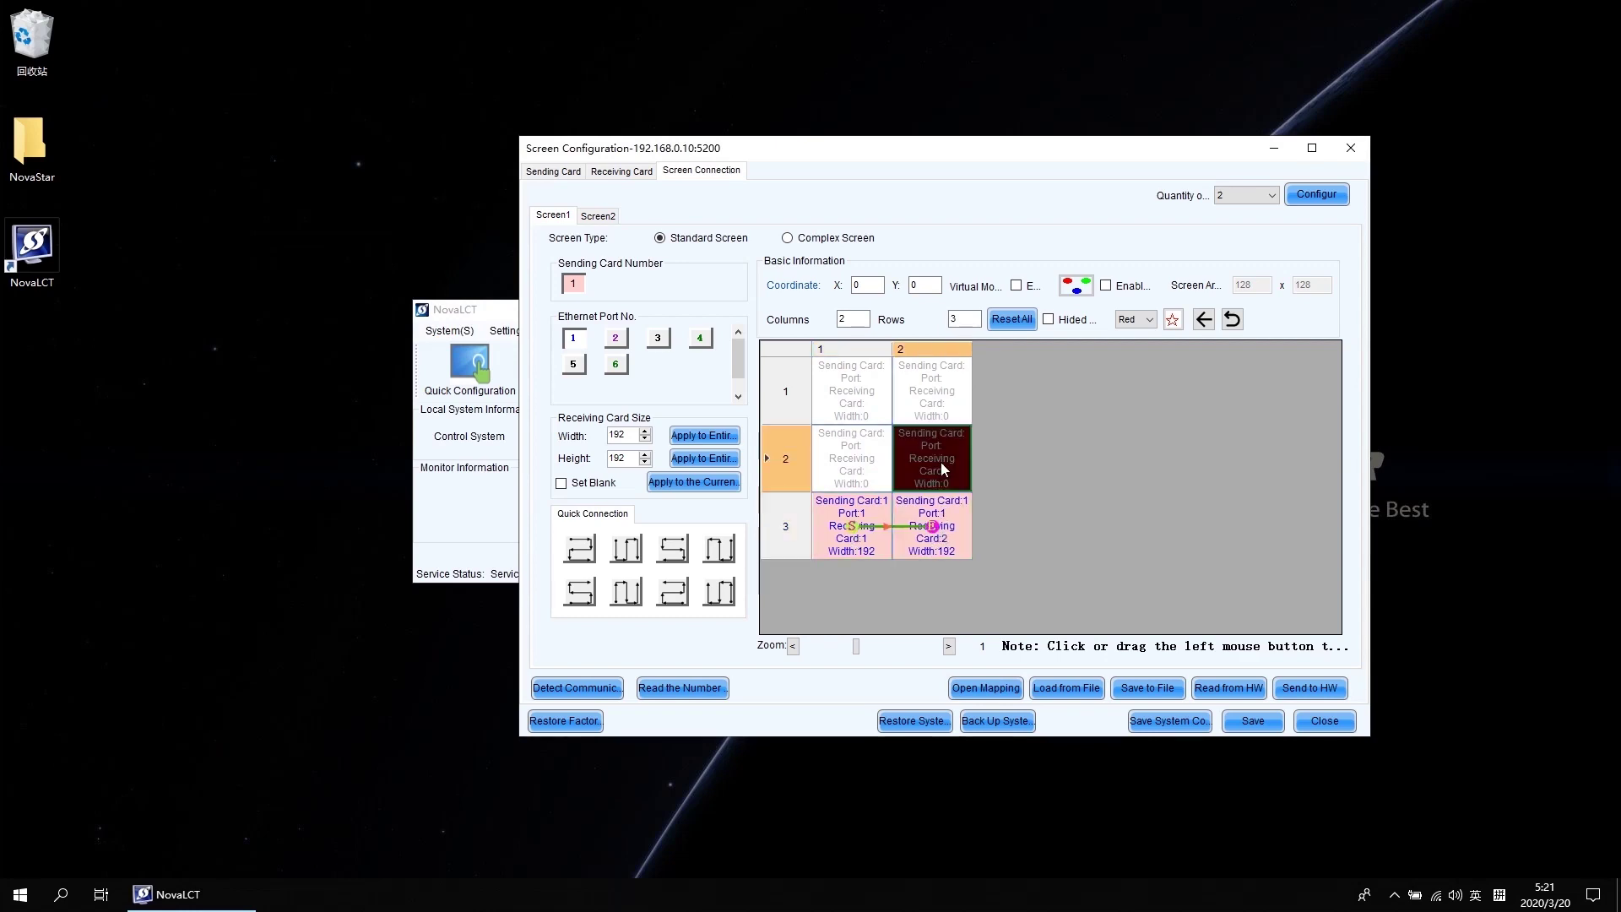
{"action": "left_click", "coordinate": [857, 470]}
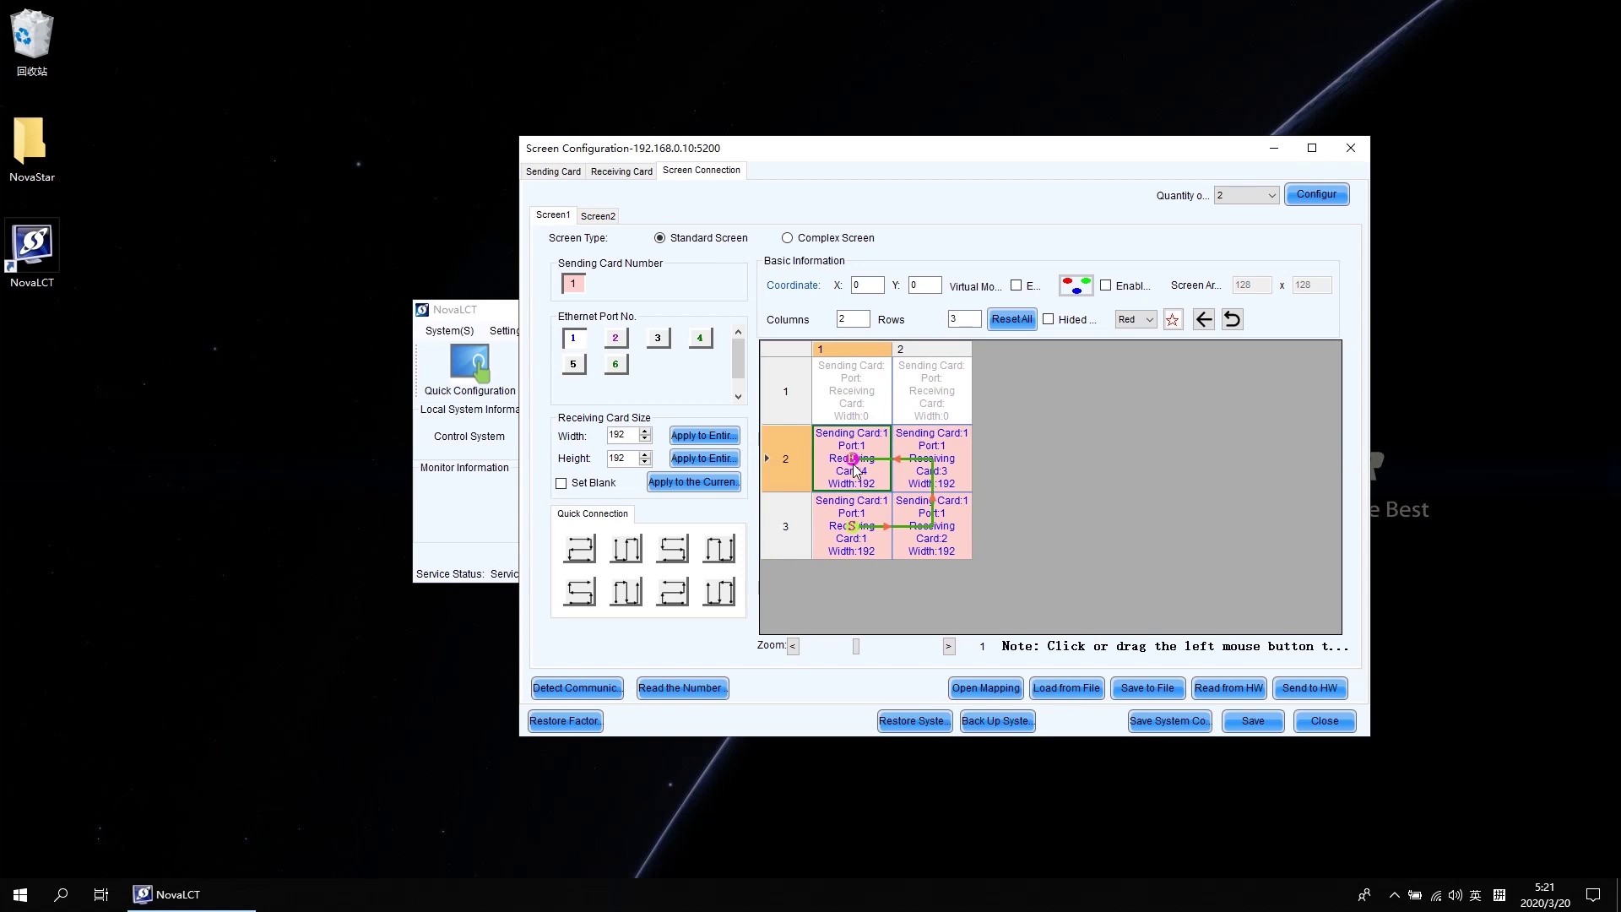
{"action": "left_click", "coordinate": [859, 399]}
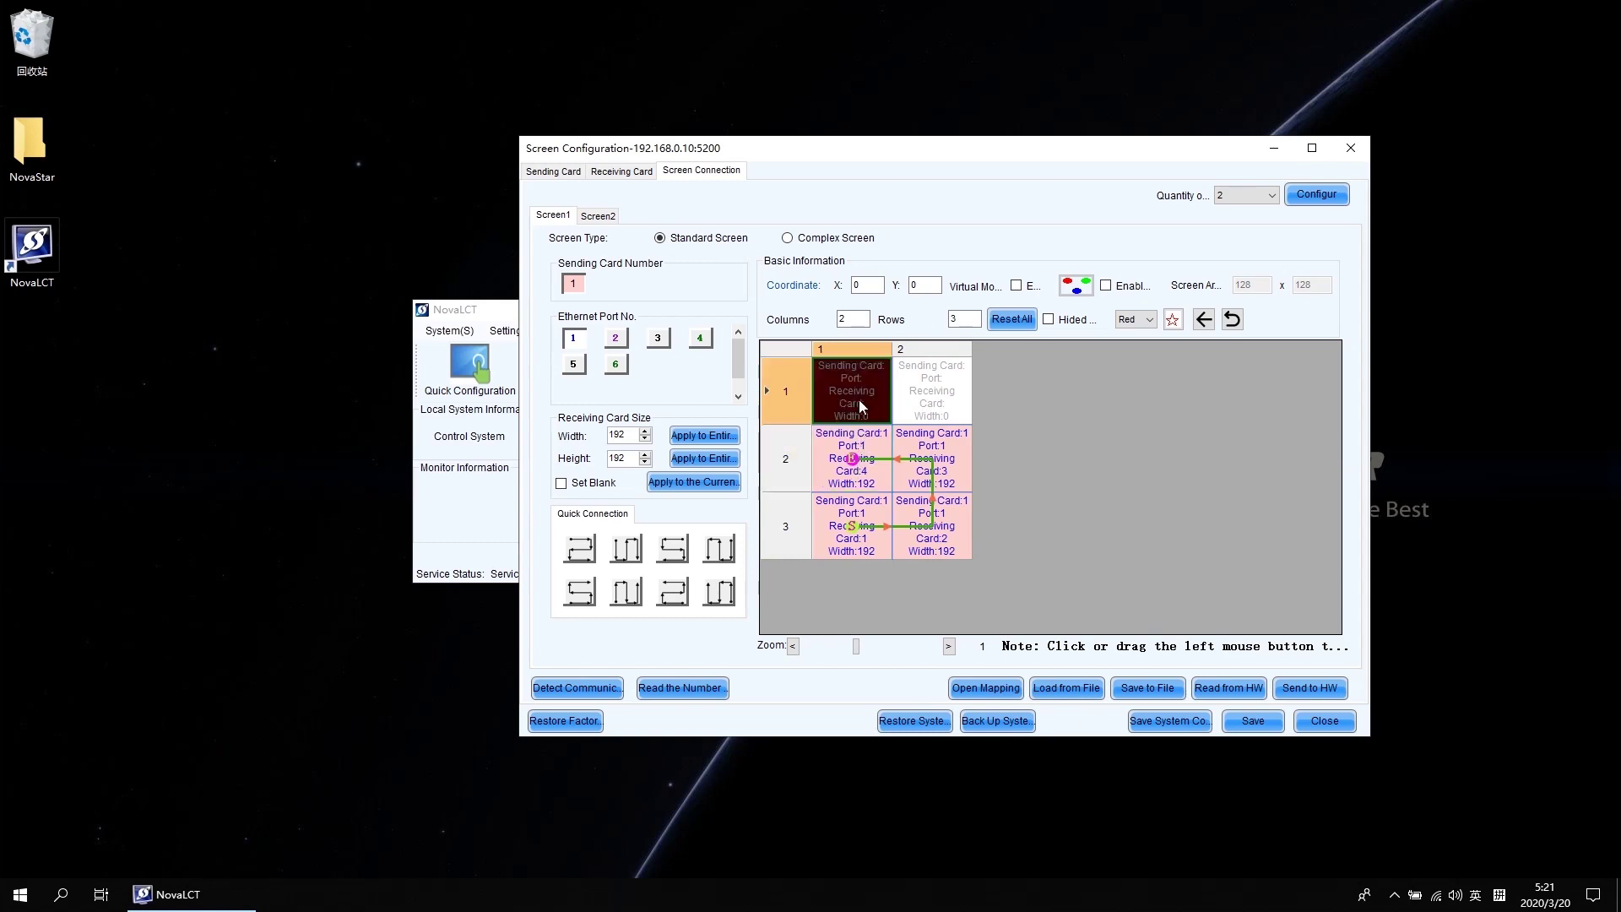
{"action": "left_click", "coordinate": [949, 390]}
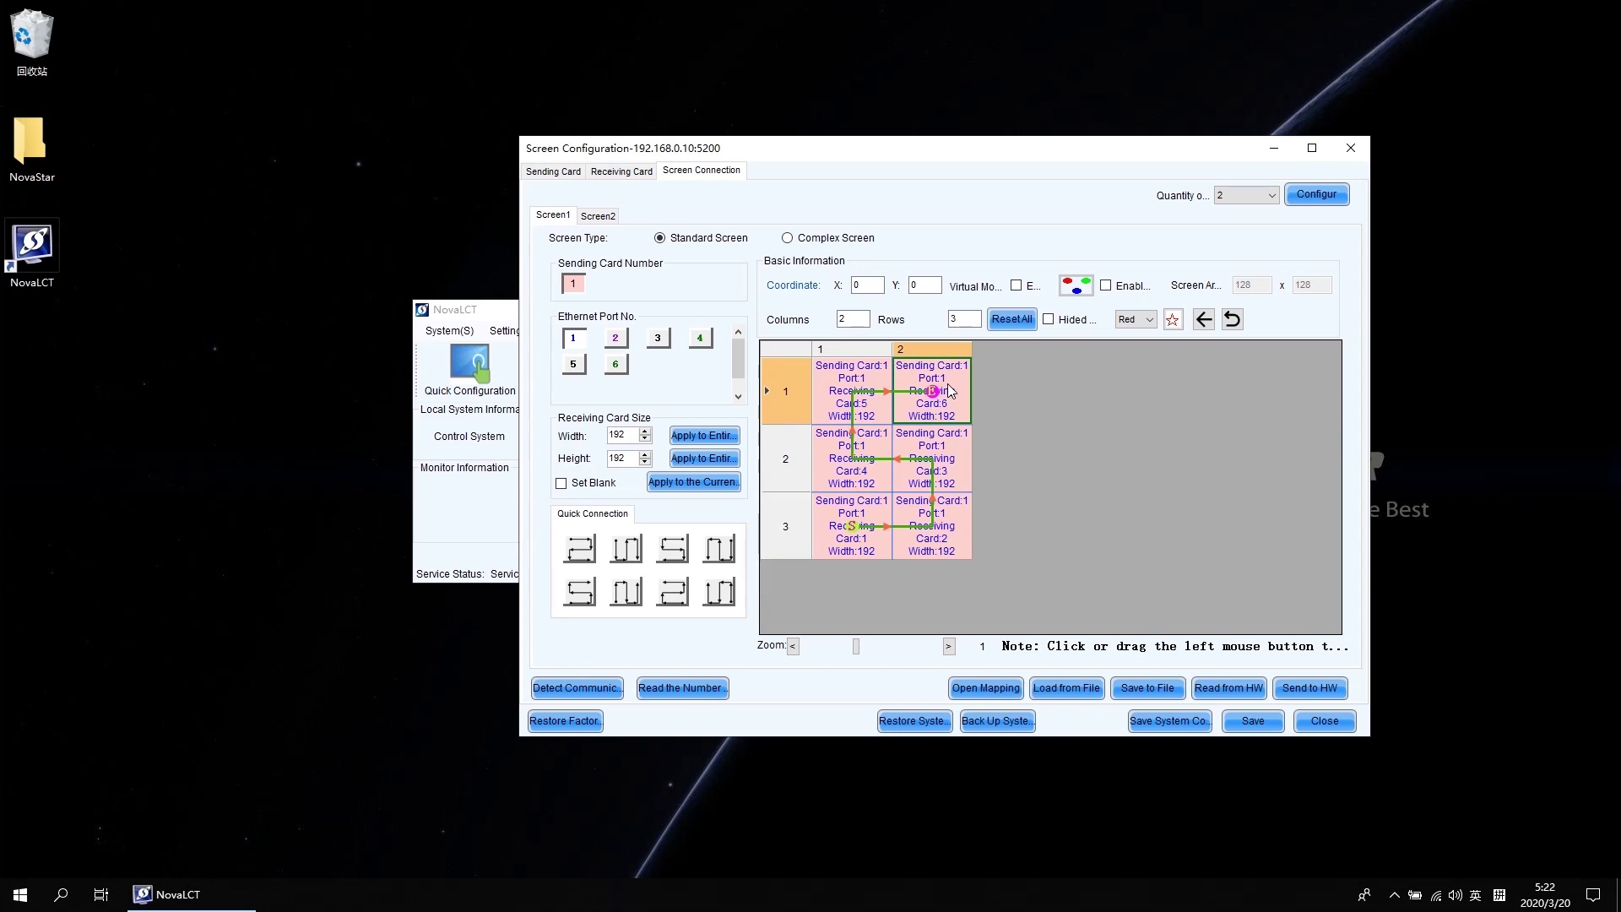
Set Screen2's layout to 2 columns and 3 rows.
{"action": "left_click", "coordinate": [601, 217]}
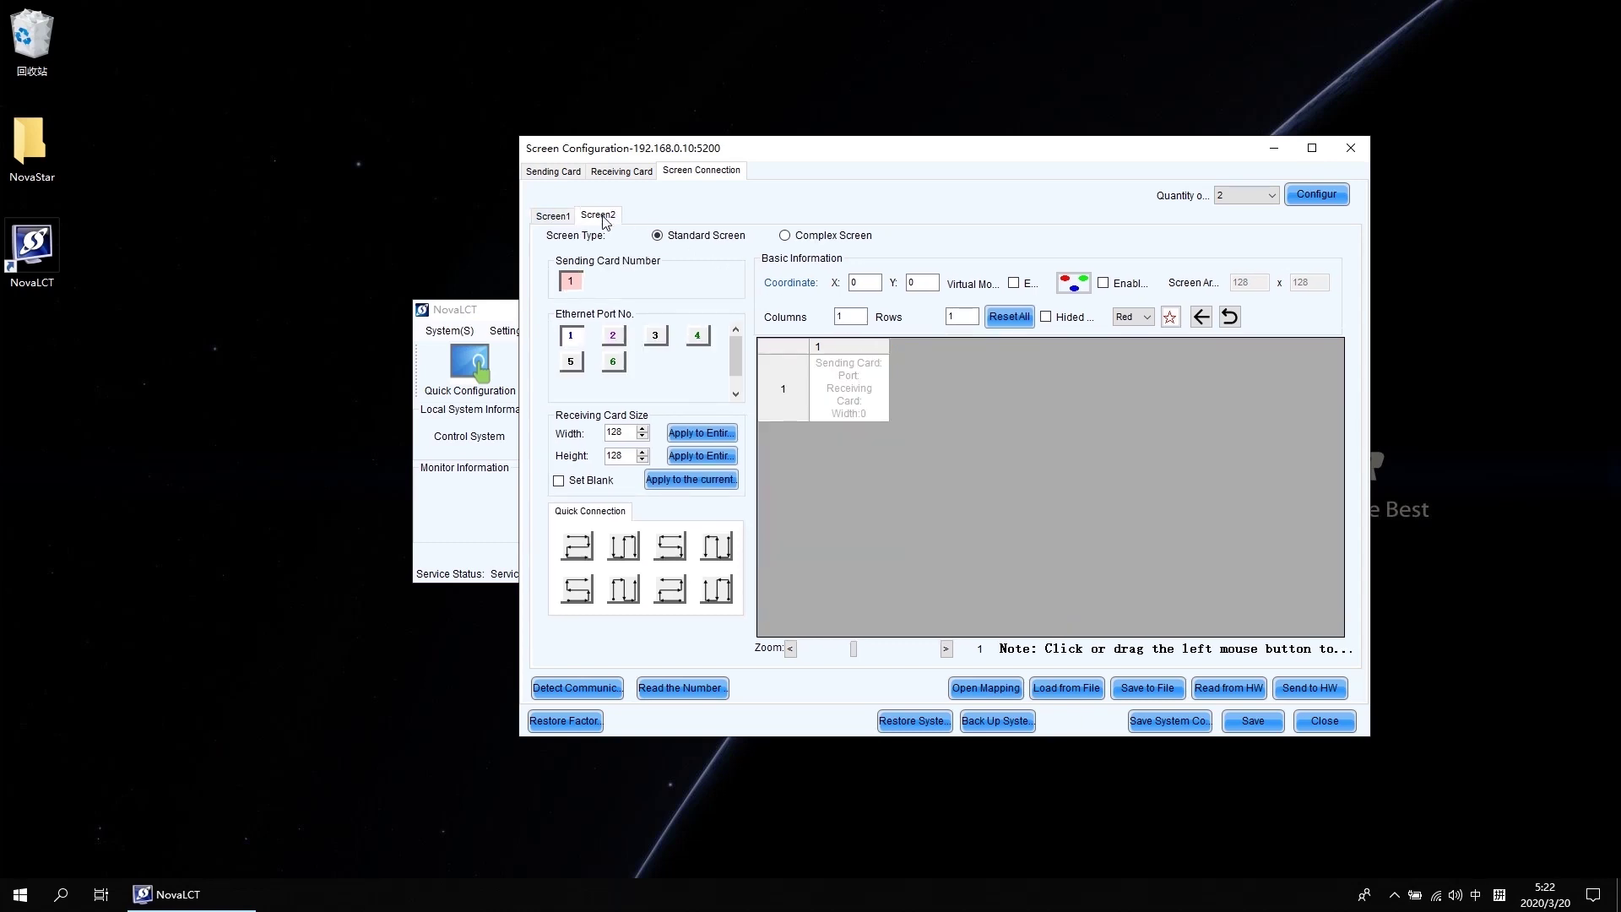
{"action": "double_click", "coordinate": [851, 316]}
{"action": "type", "text": "2"}
{"action": "double_click", "coordinate": [961, 316]}
{"action": "type", "text": "3"}
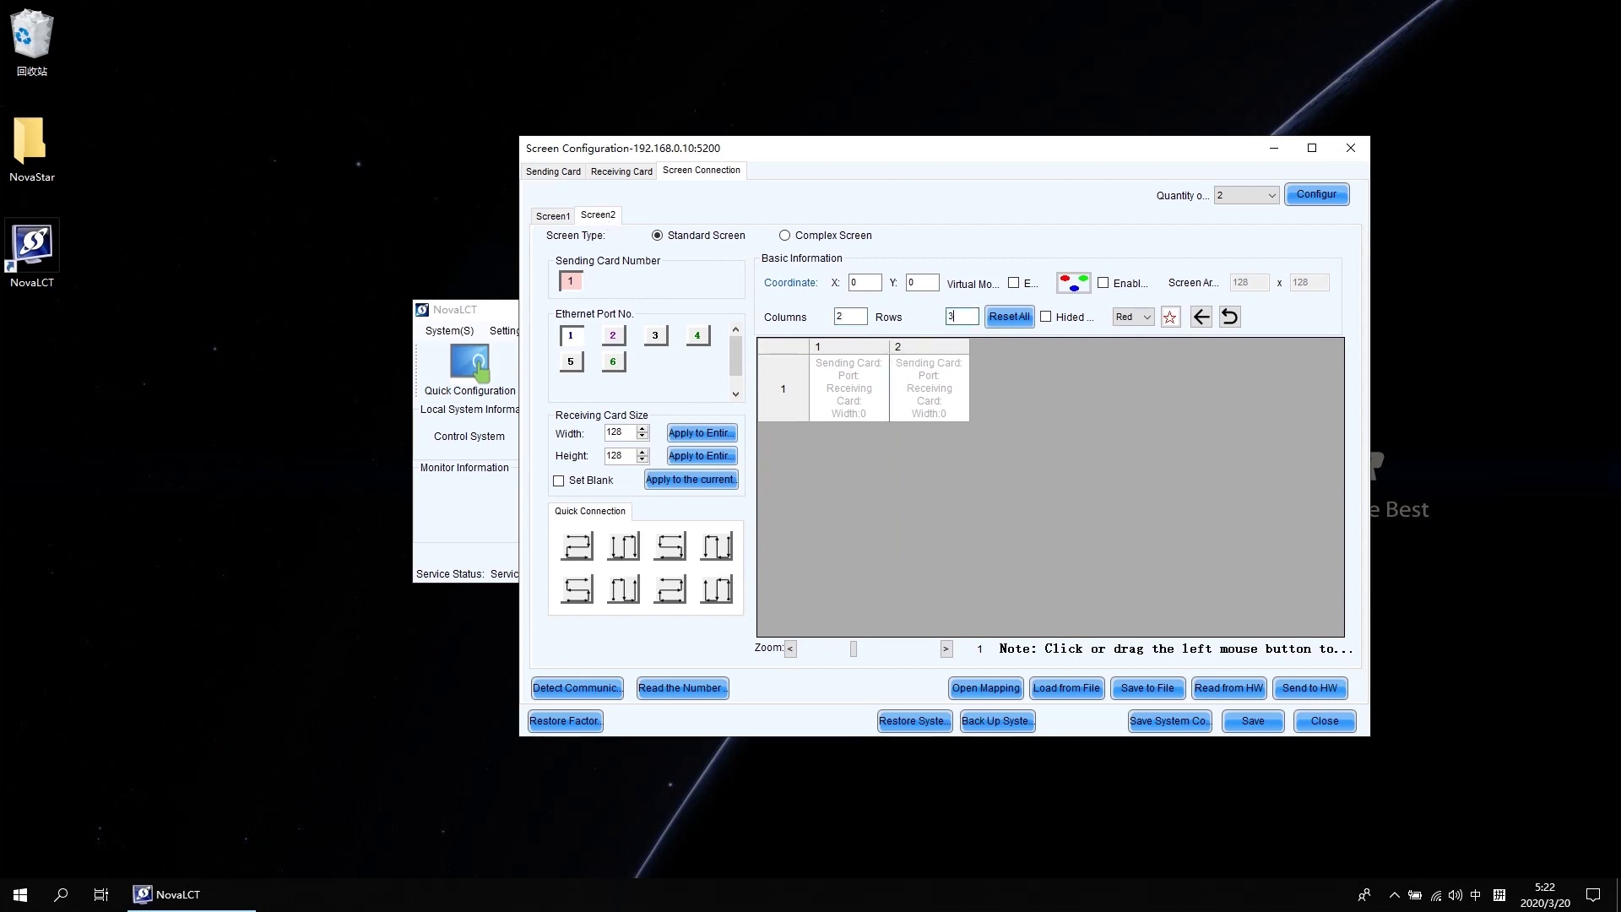
Quick-connect Screen2's six 192 × 192 receiving cards on Ethernet port 2 in a serpentine from row 3, column 1 up to row 1, column 2.
{"action": "left_click", "coordinate": [613, 337]}
{"action": "double_click", "coordinate": [618, 433]}
{"action": "type", "text": "192"}
{"action": "double_click", "coordinate": [618, 455]}
{"action": "type", "text": "192"}
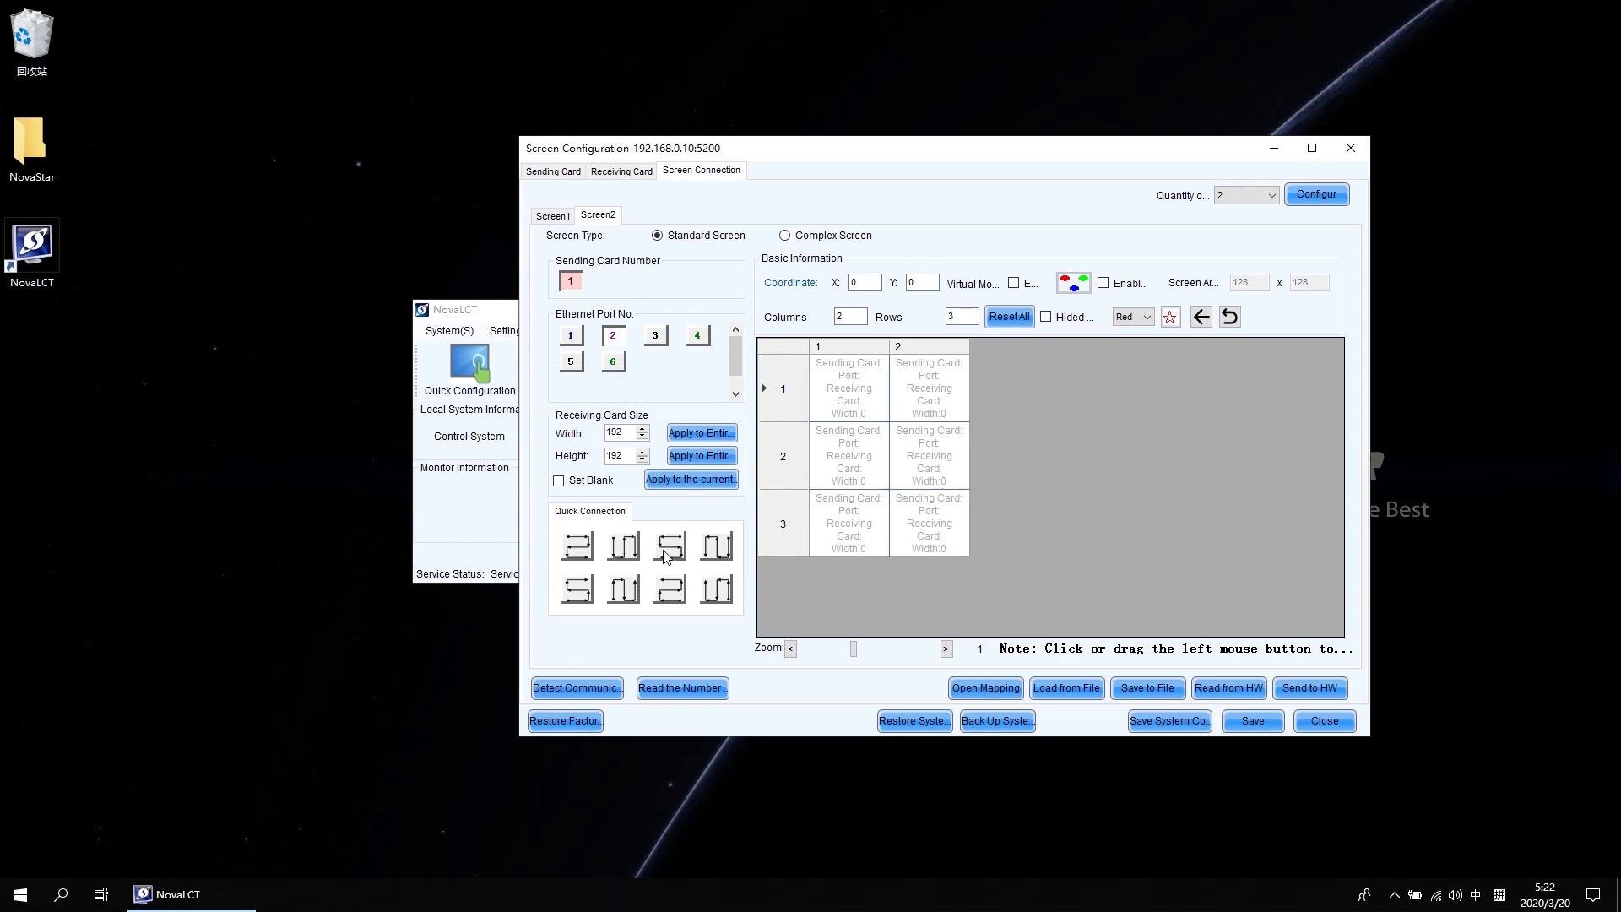
{"action": "left_click", "coordinate": [581, 597]}
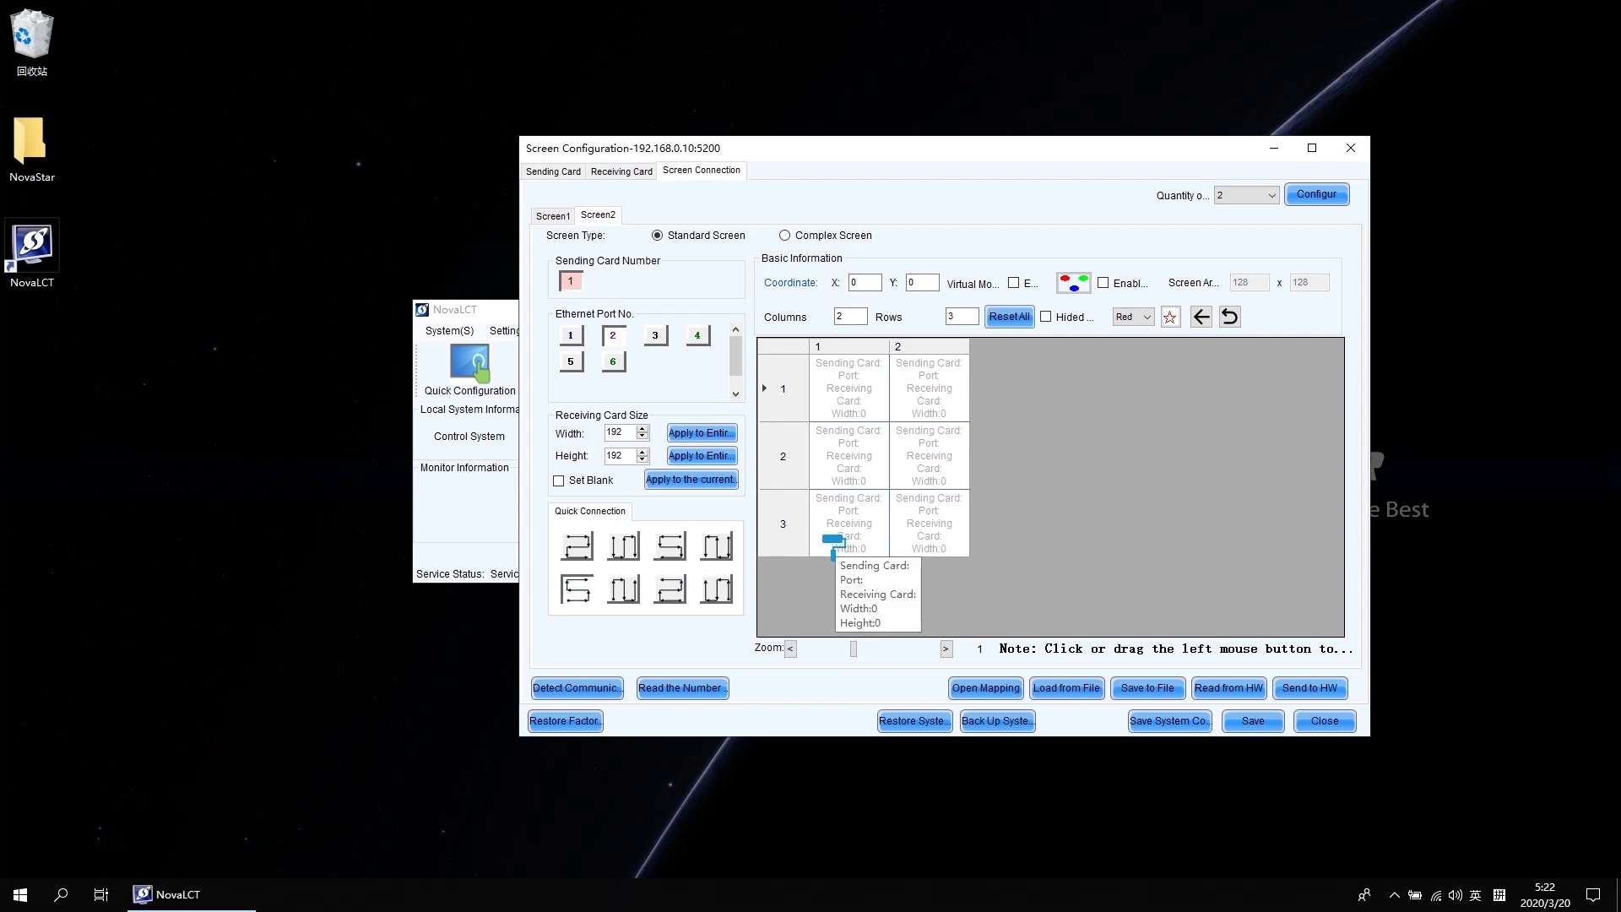
{"action": "mouse_move", "coordinate": [832, 541]}
{"action": "left_mouse_down"}
{"action": "mouse_move", "coordinate": [838, 488]}
{"action": "mouse_move", "coordinate": [928, 395]}
{"action": "left_mouse_up"}
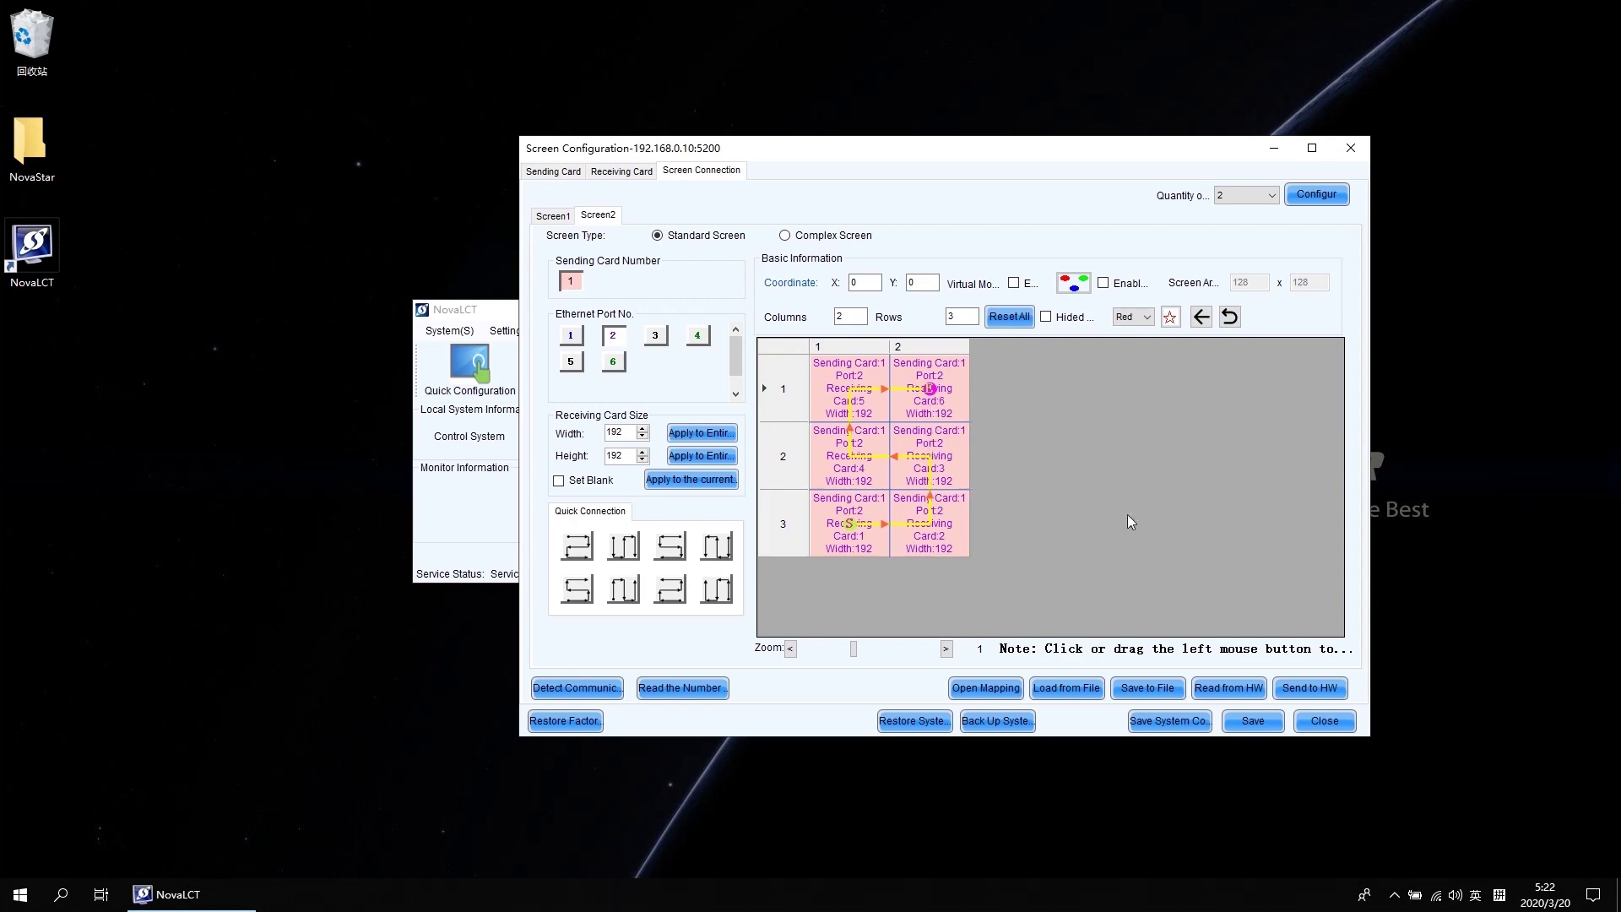
Send the screen connection configuration to the hardware and save it there.
{"action": "left_click", "coordinate": [1309, 686]}
{"action": "left_click", "coordinate": [916, 471]}
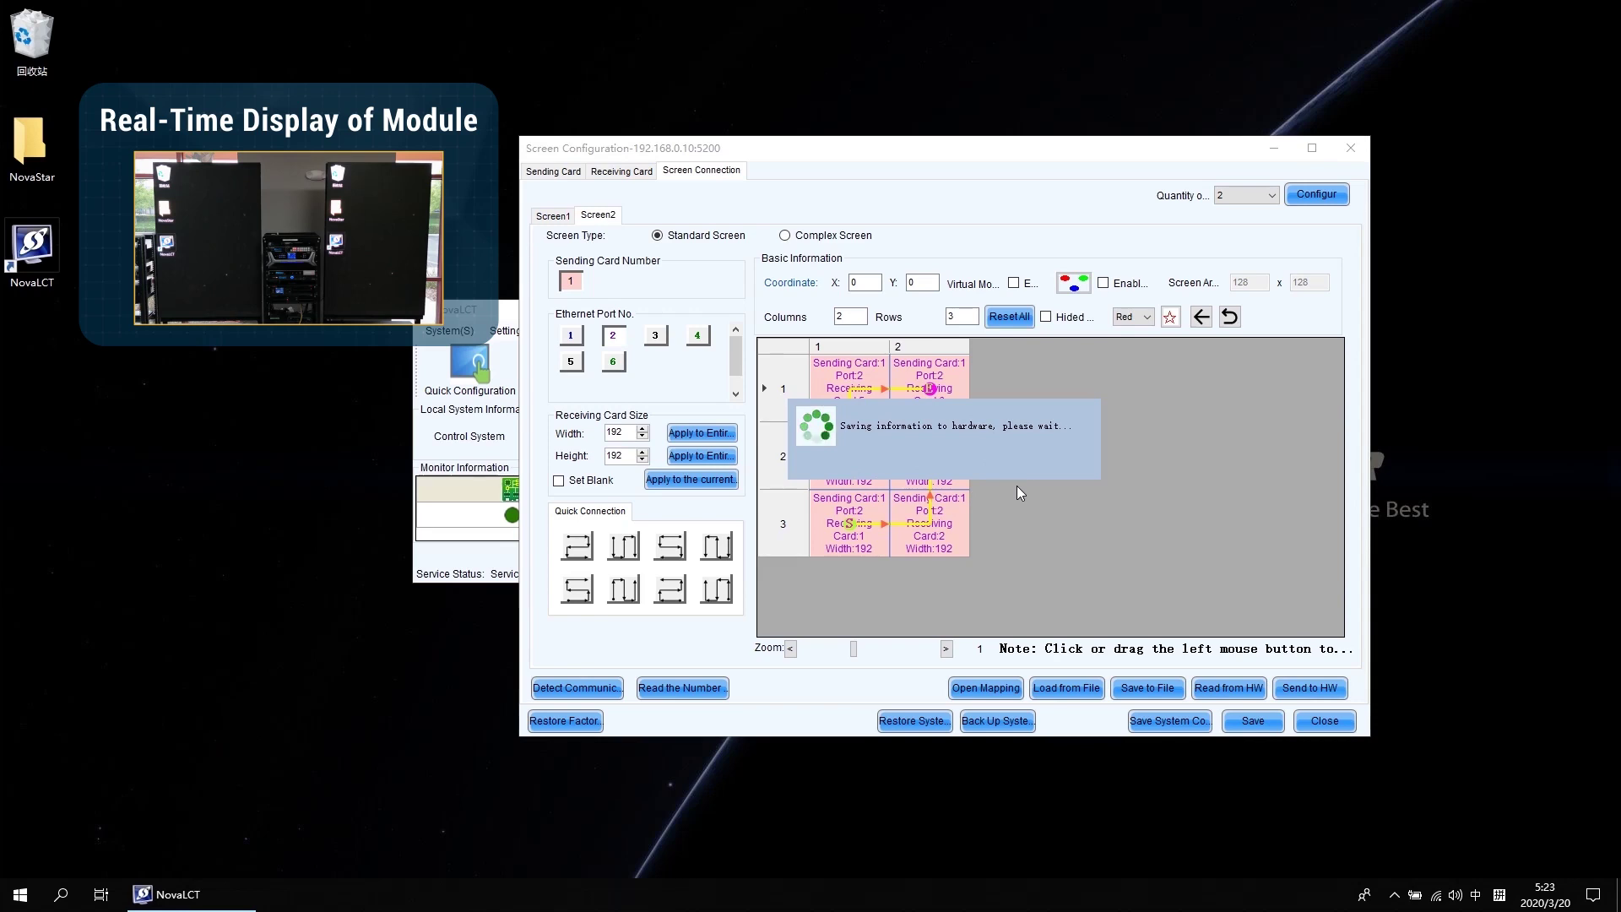
{"action": "left_click", "coordinate": [940, 467]}
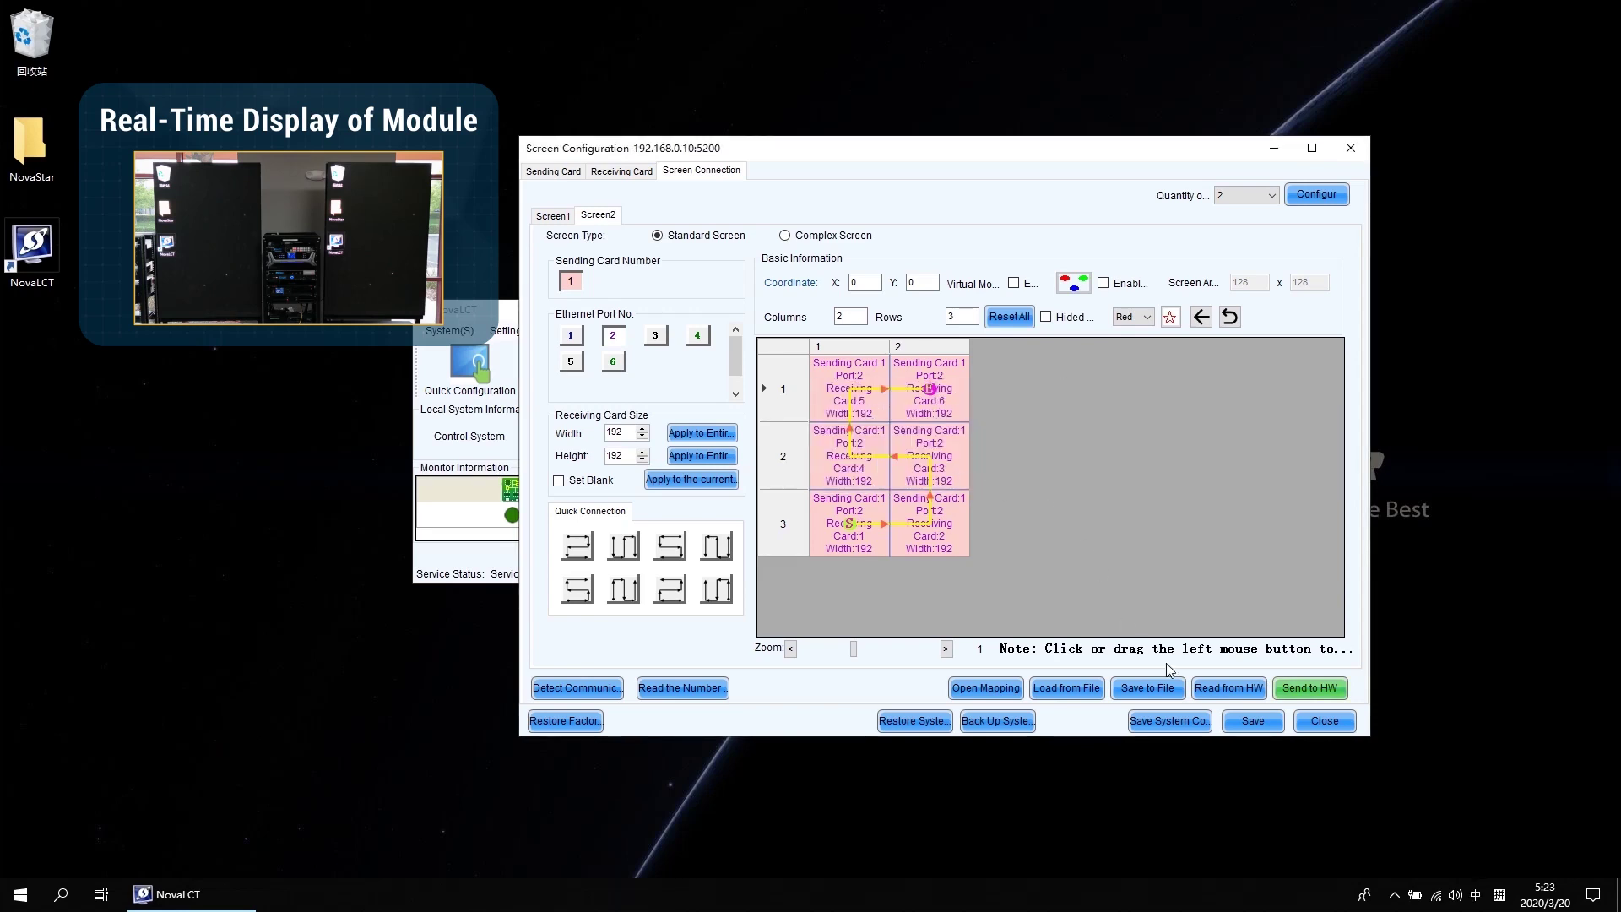
{"action": "left_click", "coordinate": [1263, 721]}
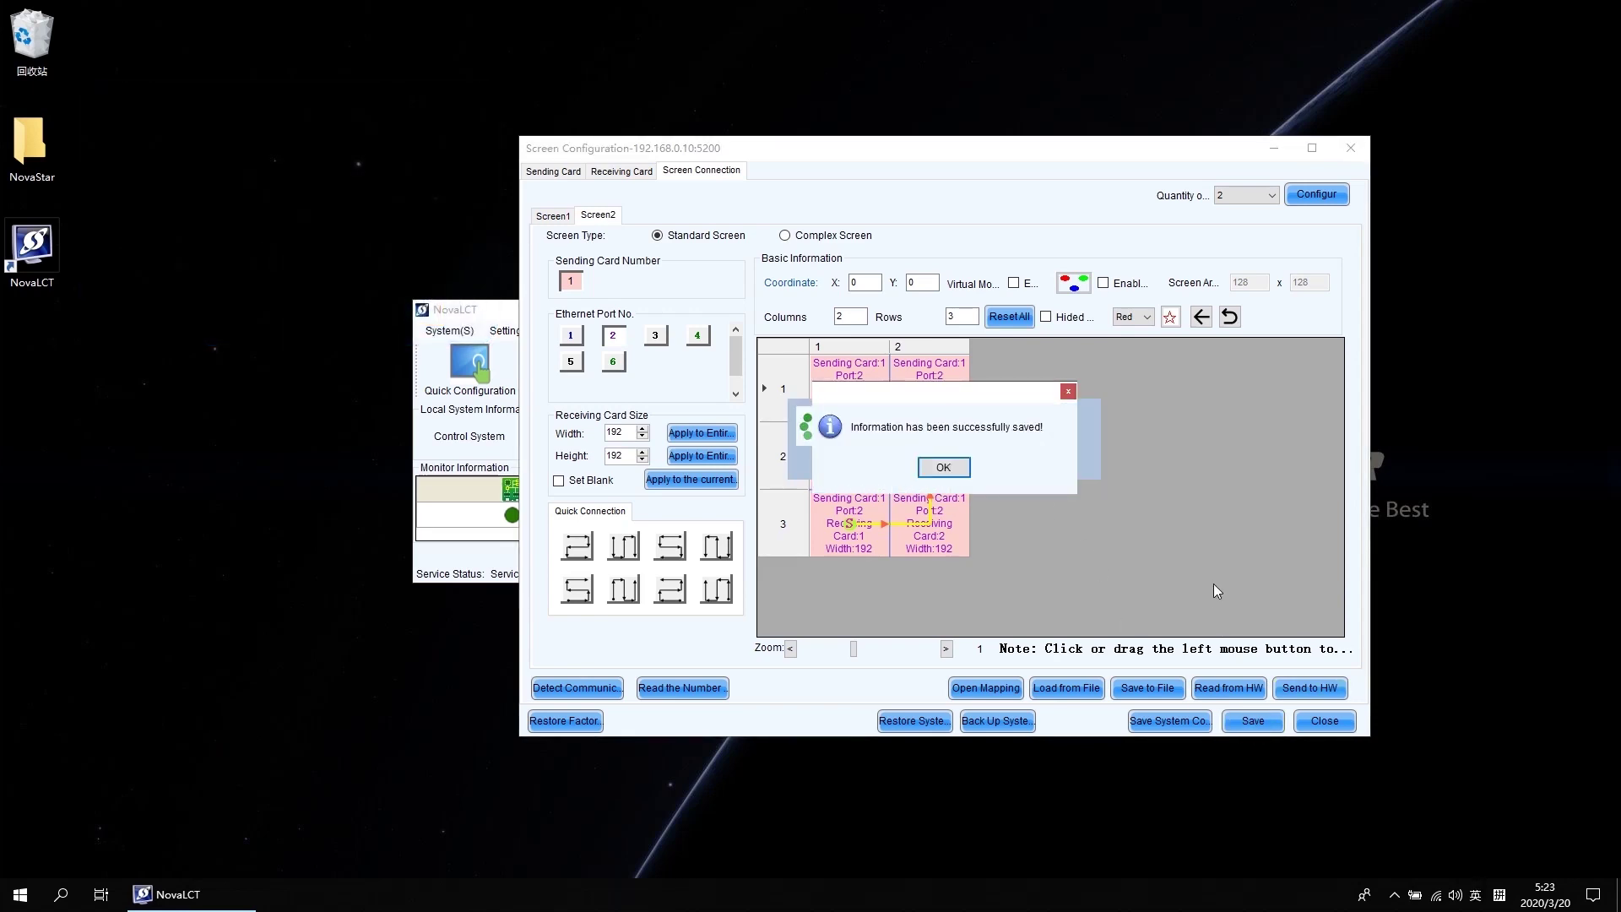
{"action": "left_click", "coordinate": [944, 467]}
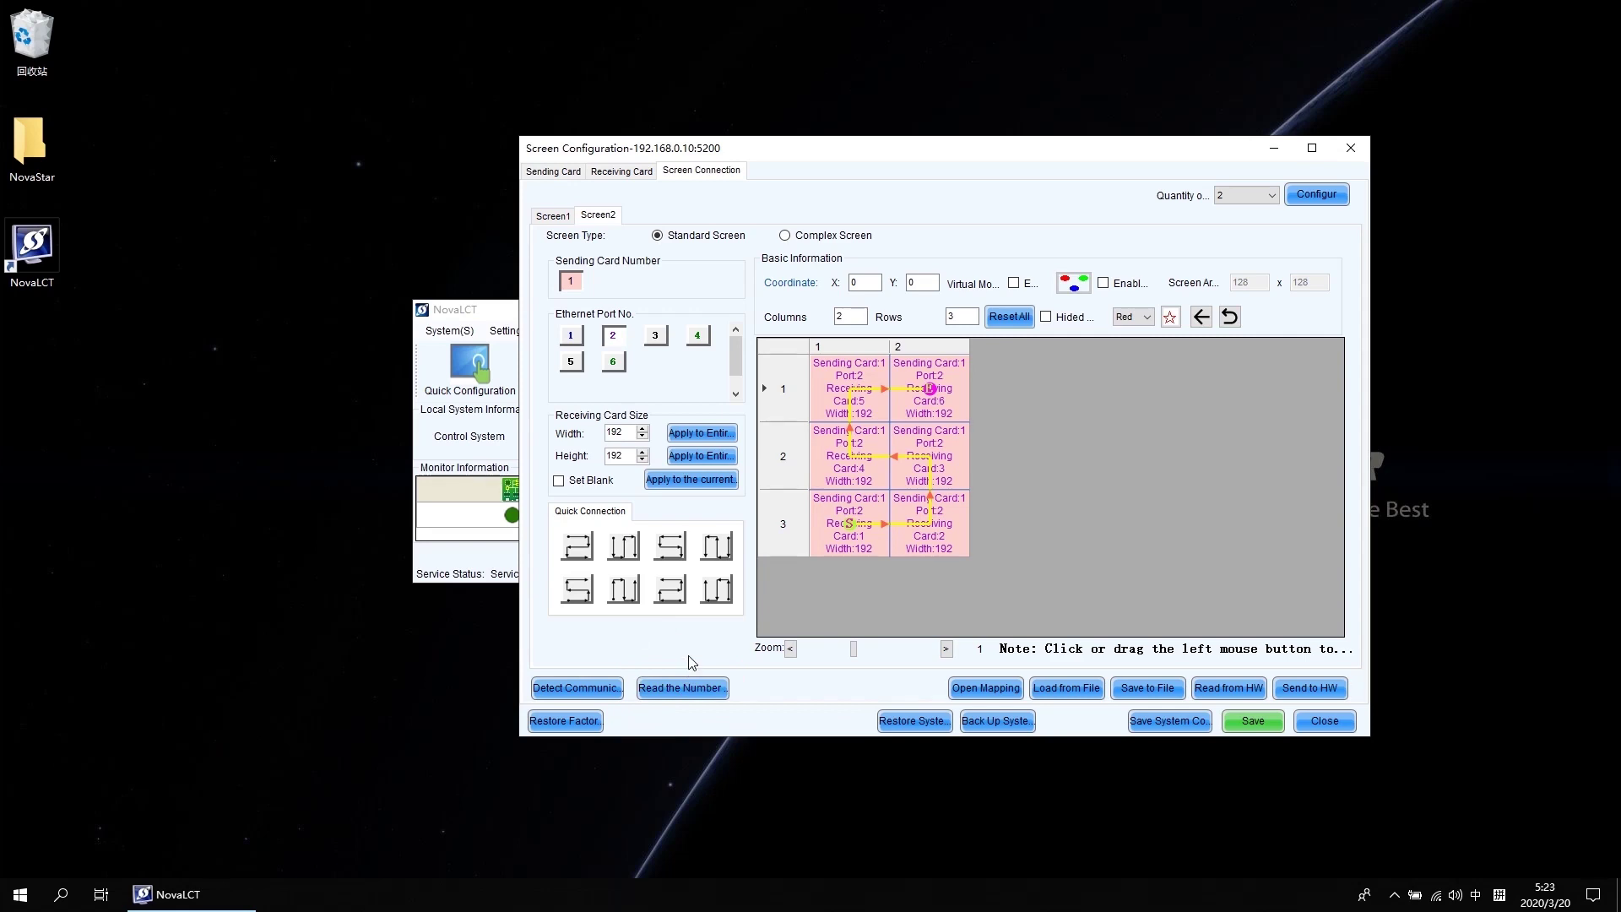
Run communication detection on Screen1 and Screen2 and check the connection status of their receiving cards.
{"action": "left_click", "coordinate": [589, 695]}
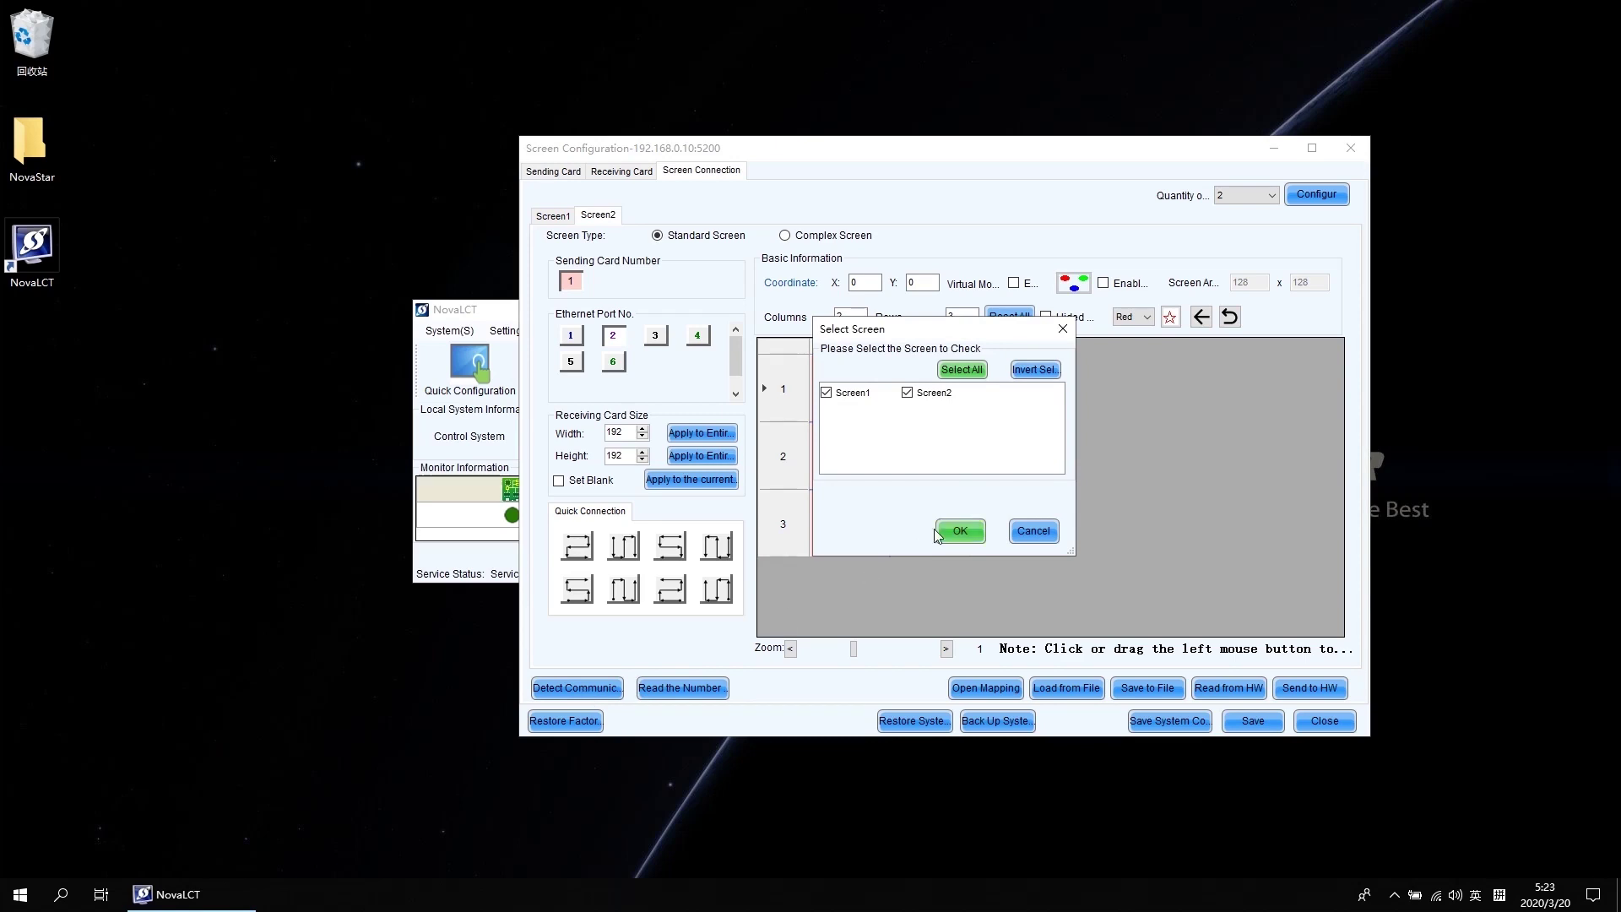
{"action": "left_click", "coordinate": [964, 530]}
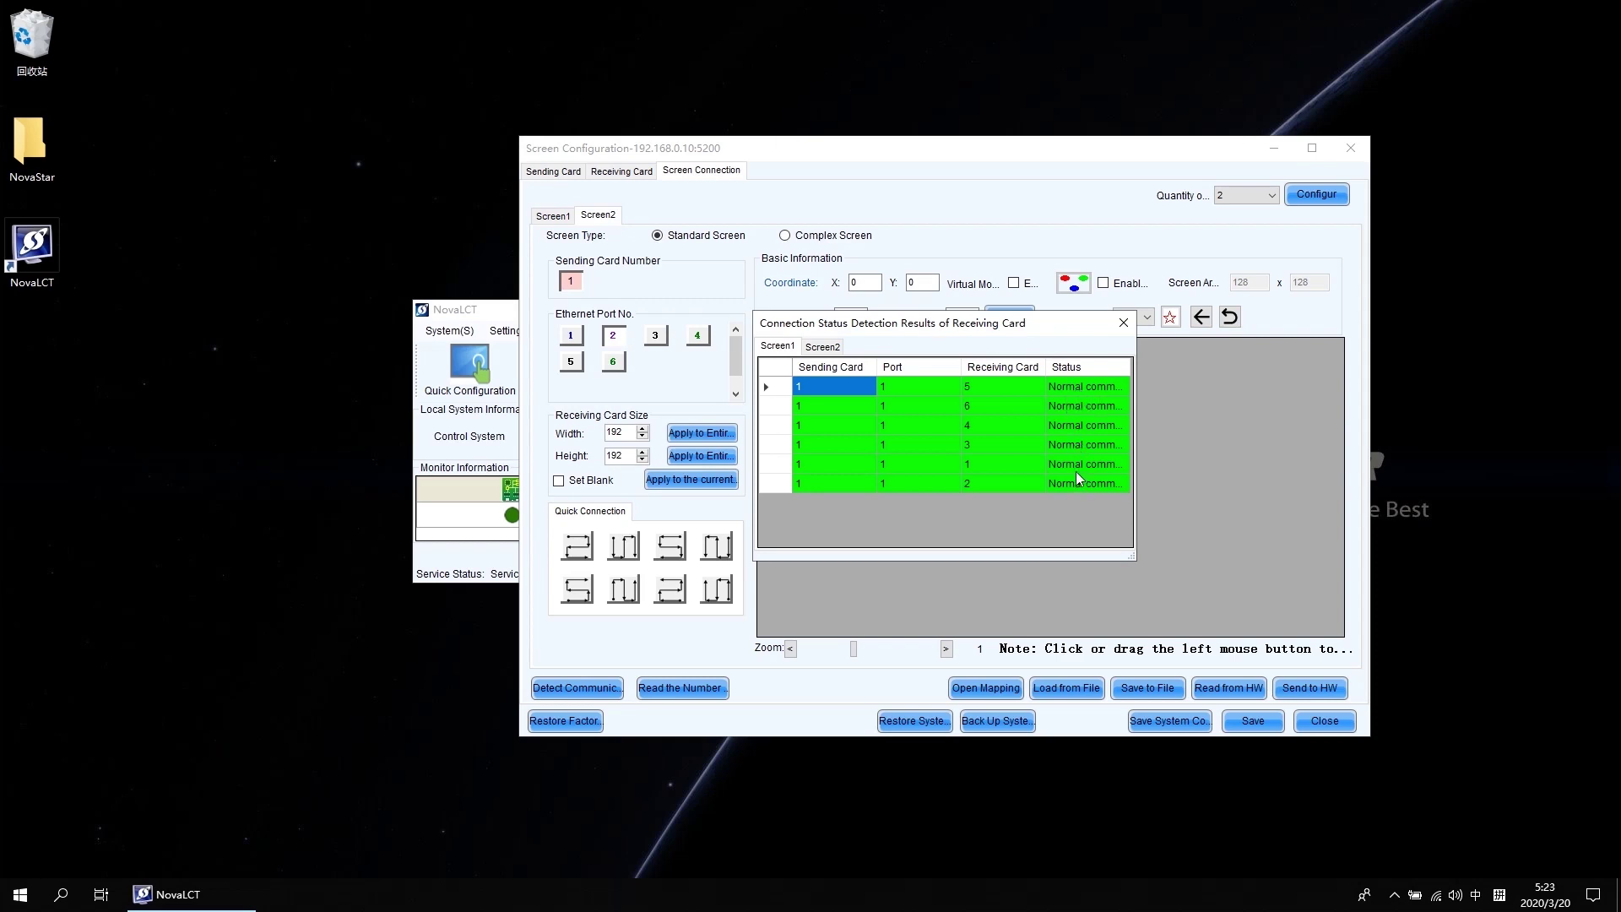
{"action": "left_click", "coordinate": [1124, 324]}
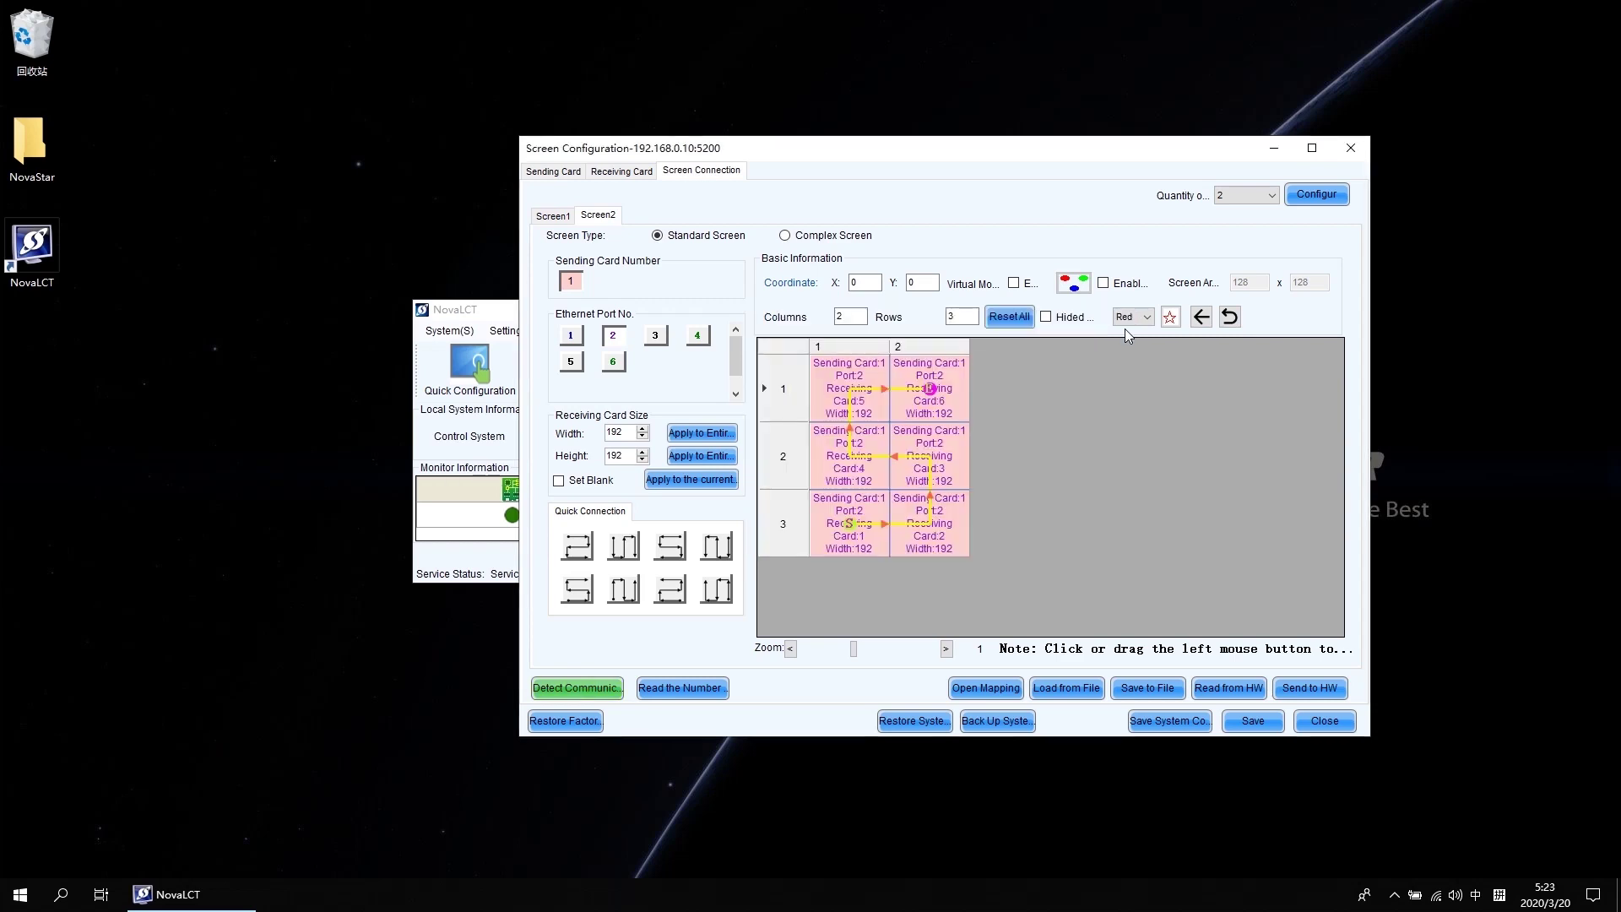
Read the number of receiving cards on each output port of the sending card.
{"action": "left_click", "coordinate": [685, 688]}
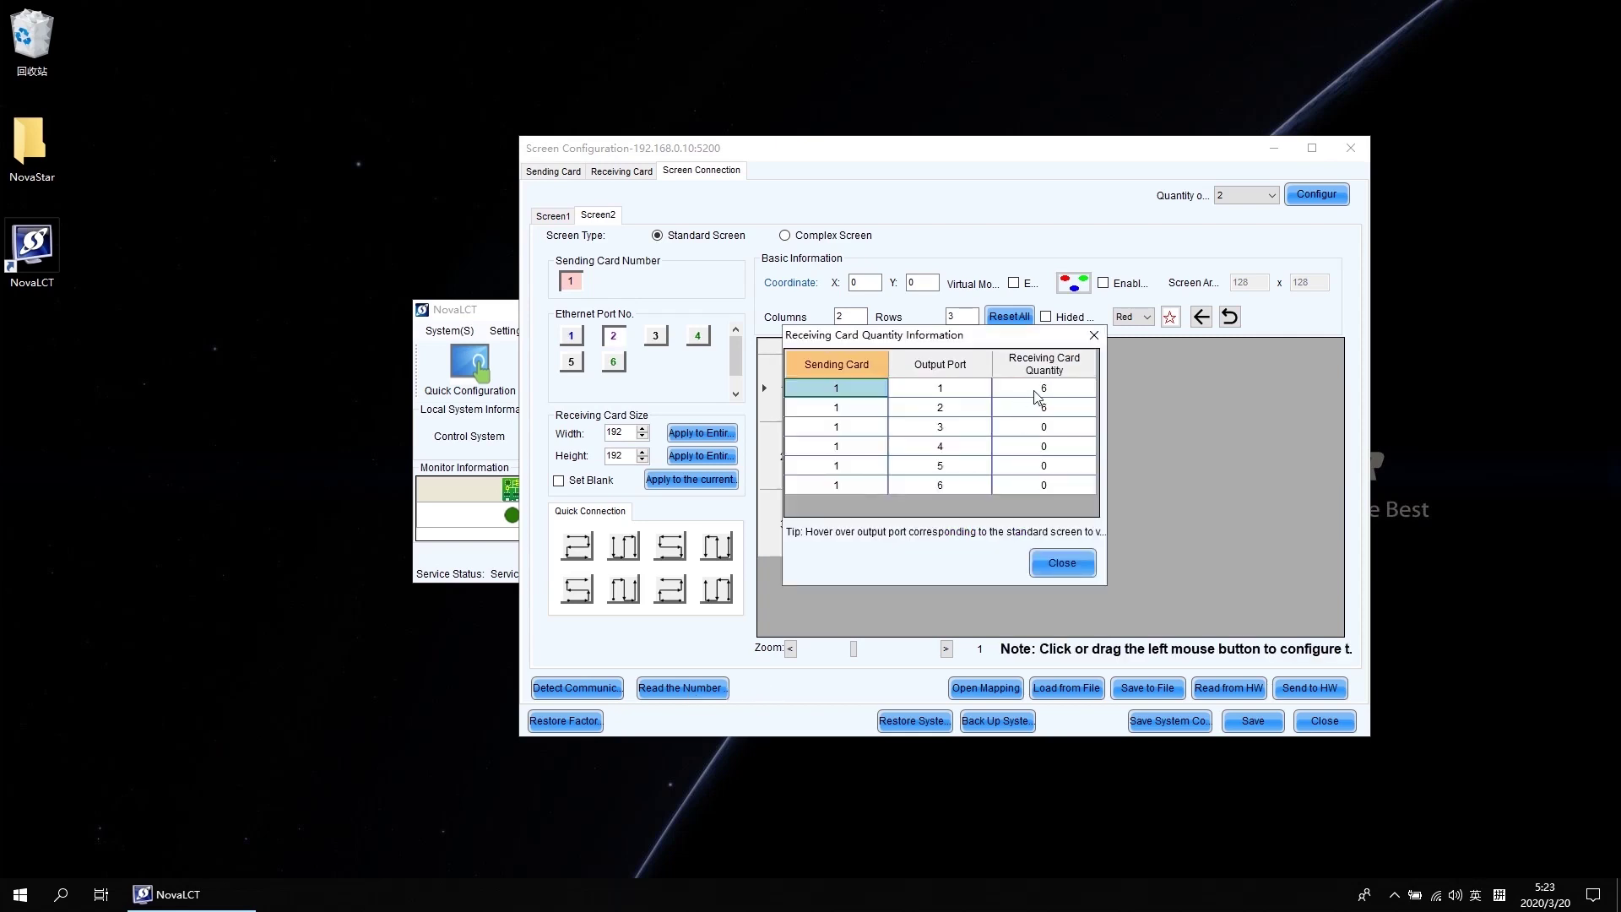
{"action": "left_click", "coordinate": [1042, 389]}
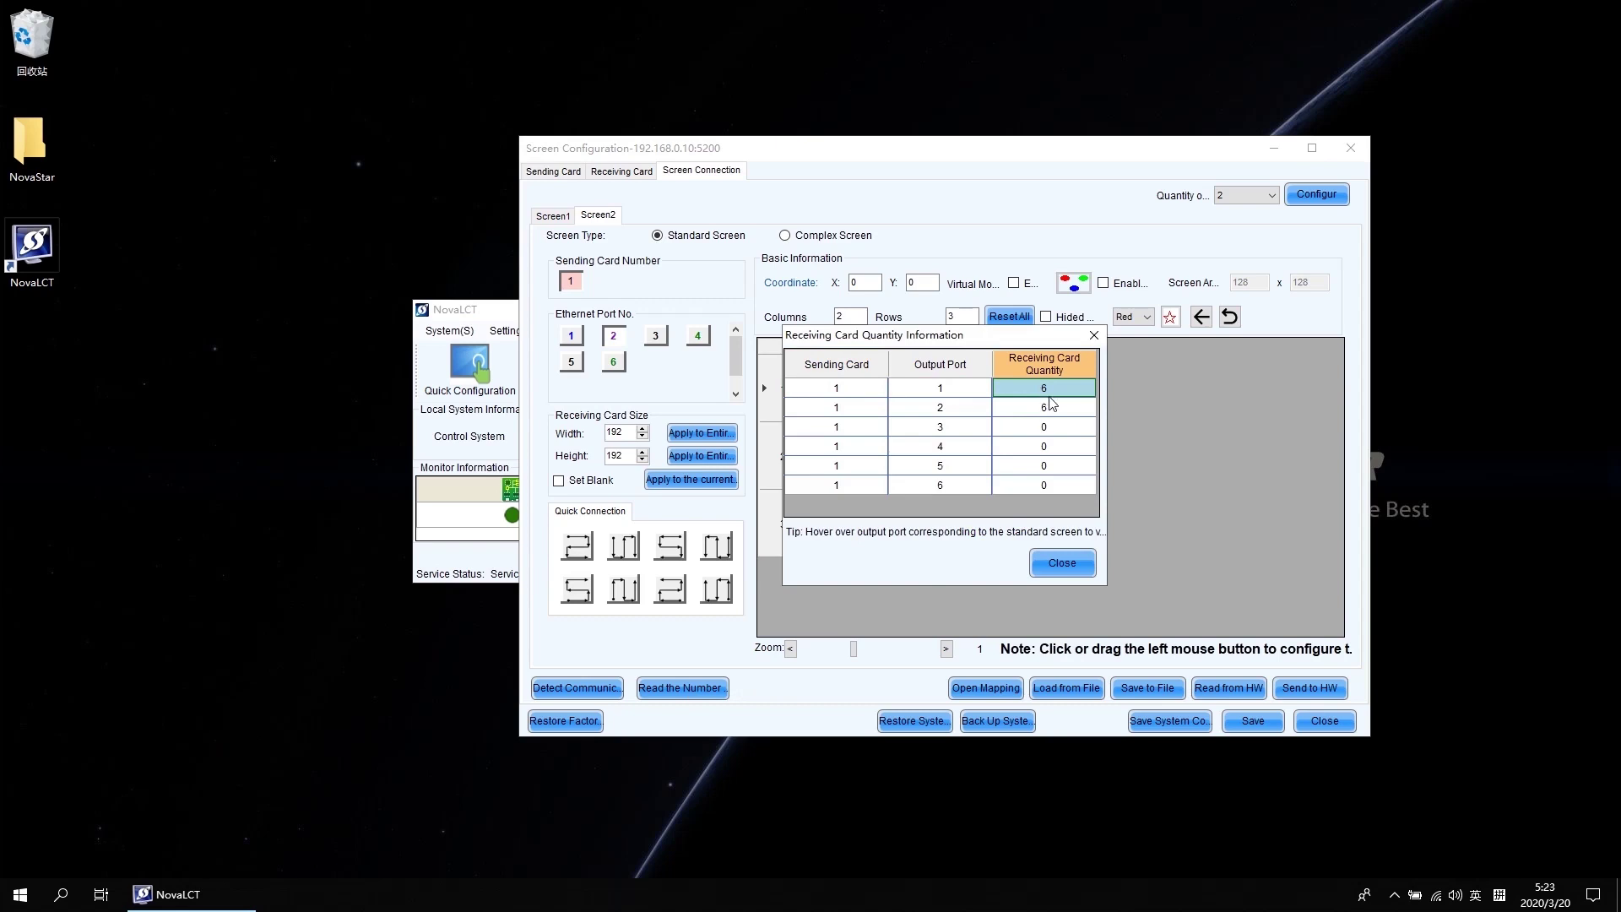
Check the receiving card quantities per output port, then close the quantity information and the screen configuration.
{"action": "left_click", "coordinate": [1048, 406]}
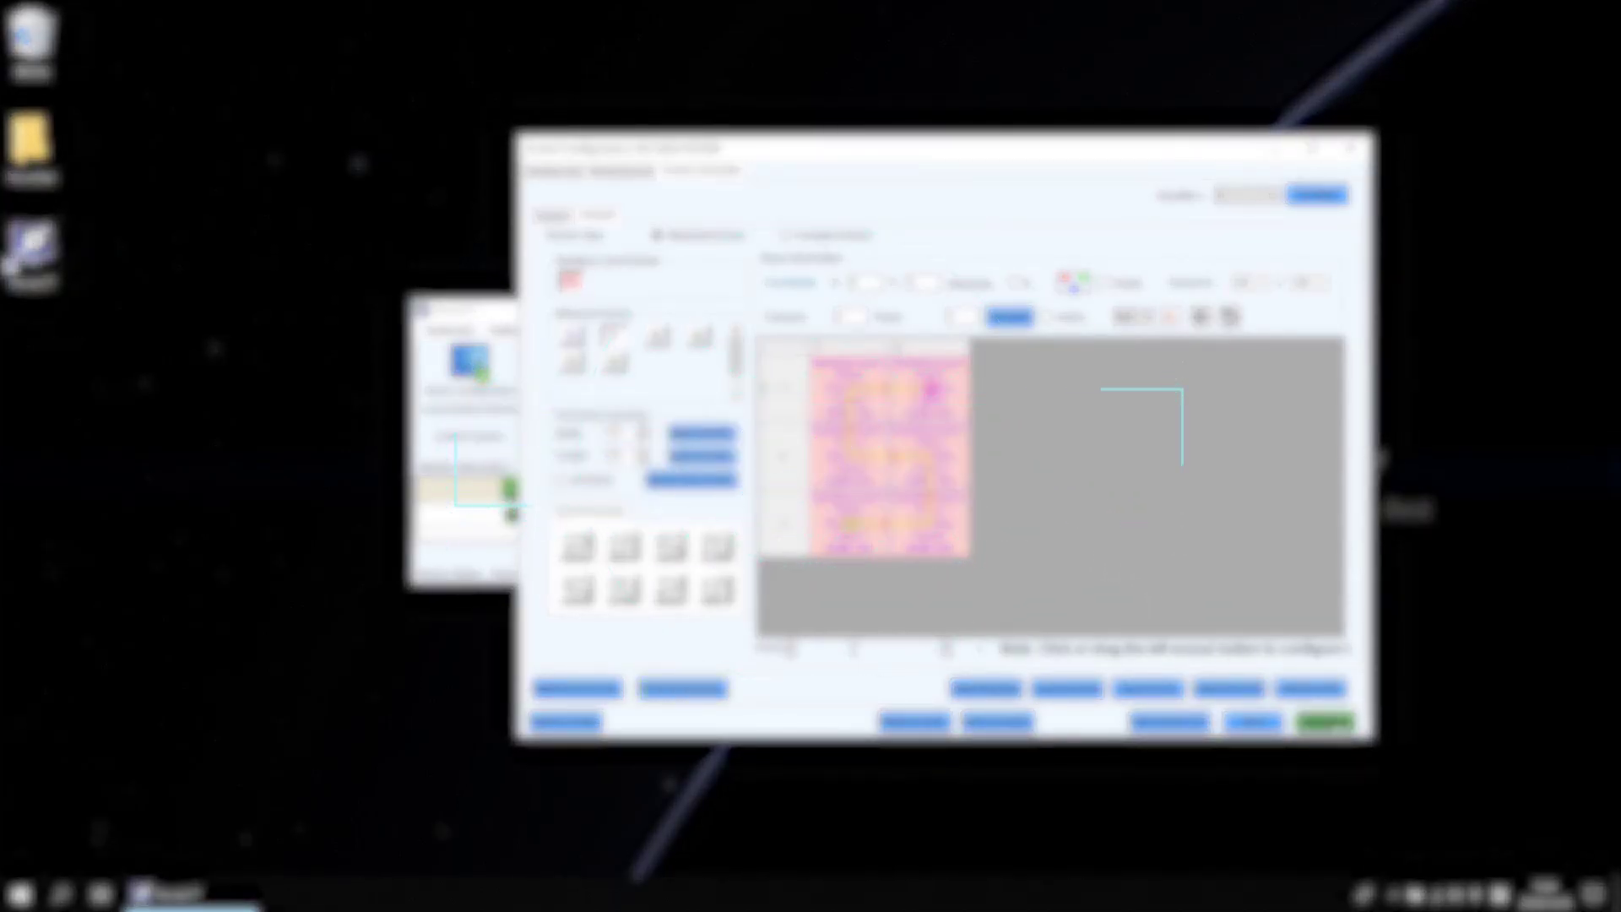
{"action": "left_click", "coordinate": [1324, 725]}
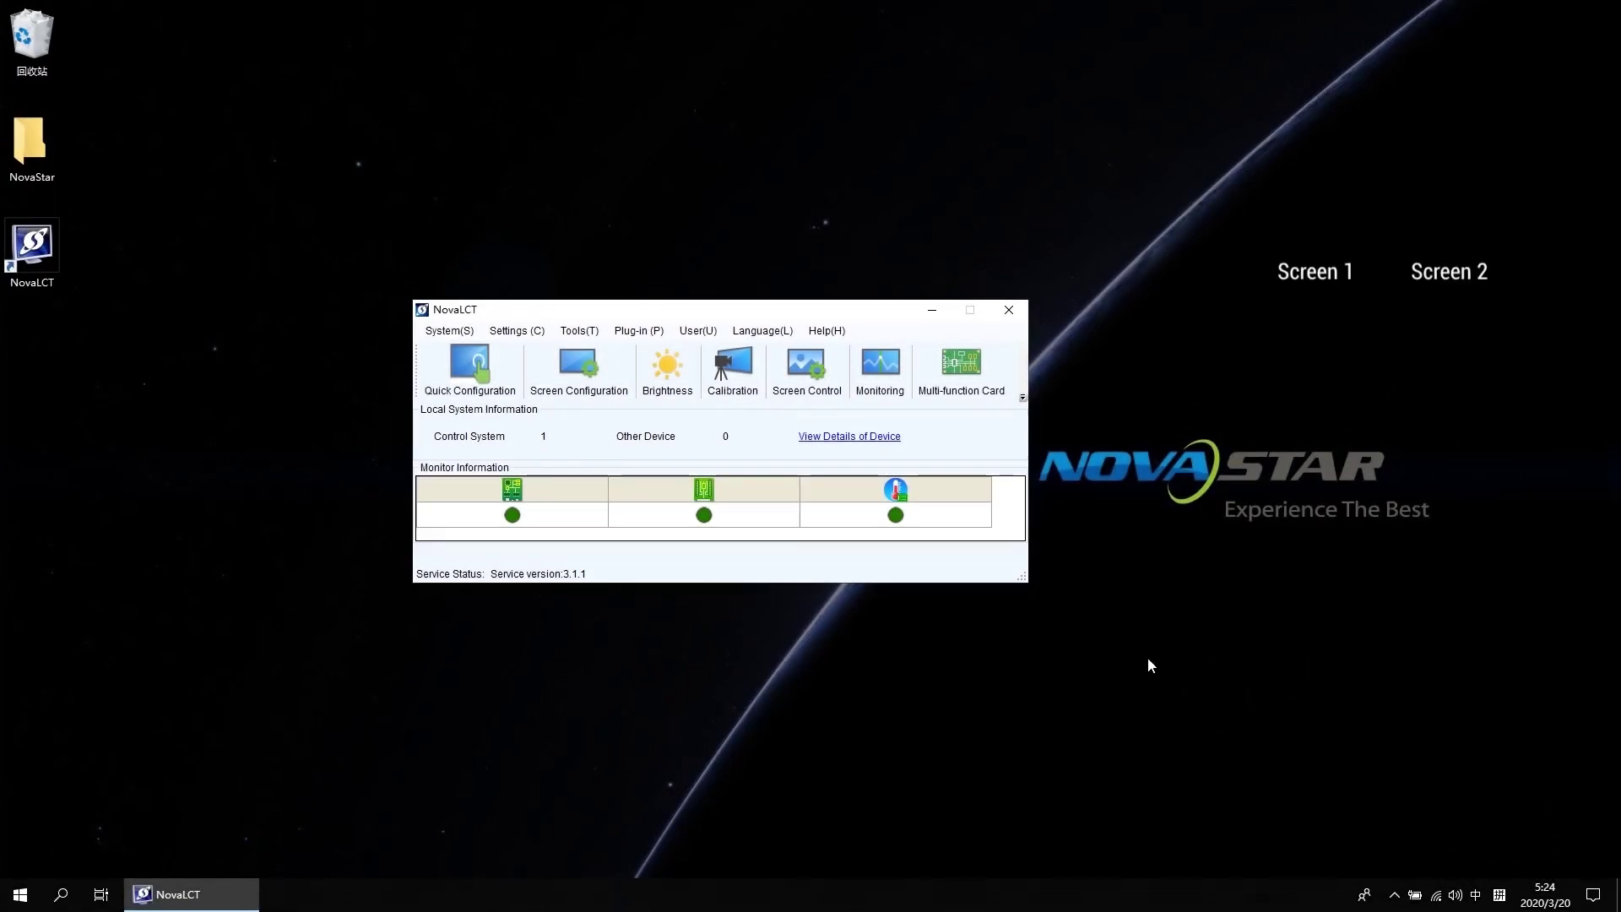
Open the brightness adjustment and manually lower Screen1's brightness to 15 (5.9%).
{"action": "left_click", "coordinate": [672, 373]}
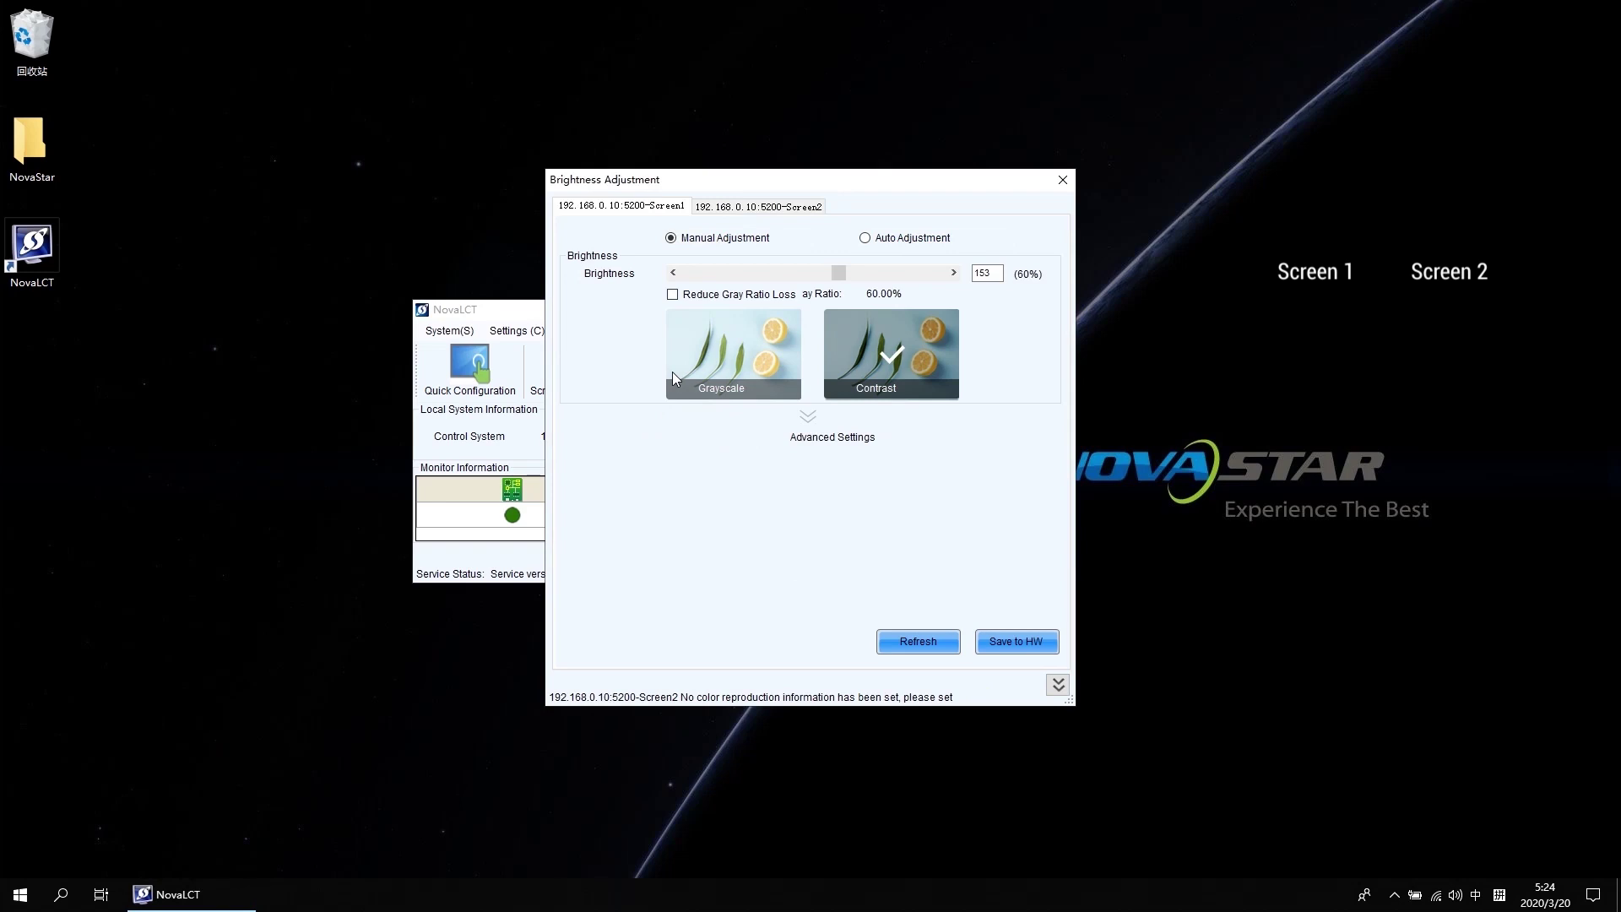
{"action": "left_click", "coordinate": [748, 209]}
{"action": "left_click", "coordinate": [659, 209]}
{"action": "left_click", "coordinate": [693, 208]}
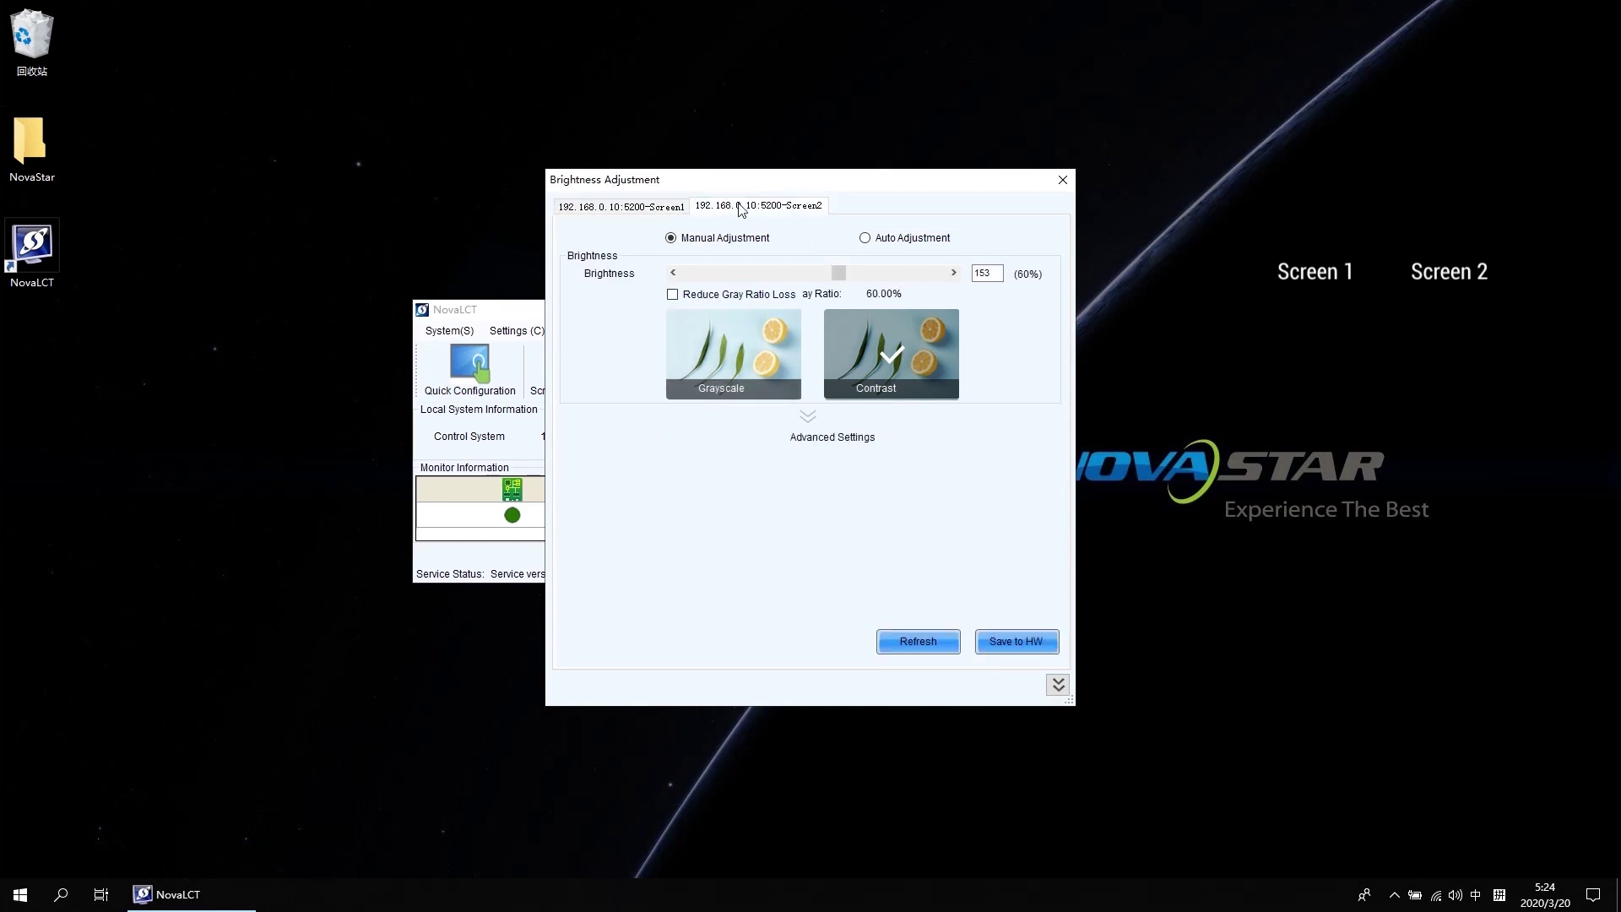
{"action": "left_click", "coordinate": [678, 208]}
{"action": "left_click_drag", "start_coordinate": [839, 273], "coordinate": [704, 273]}
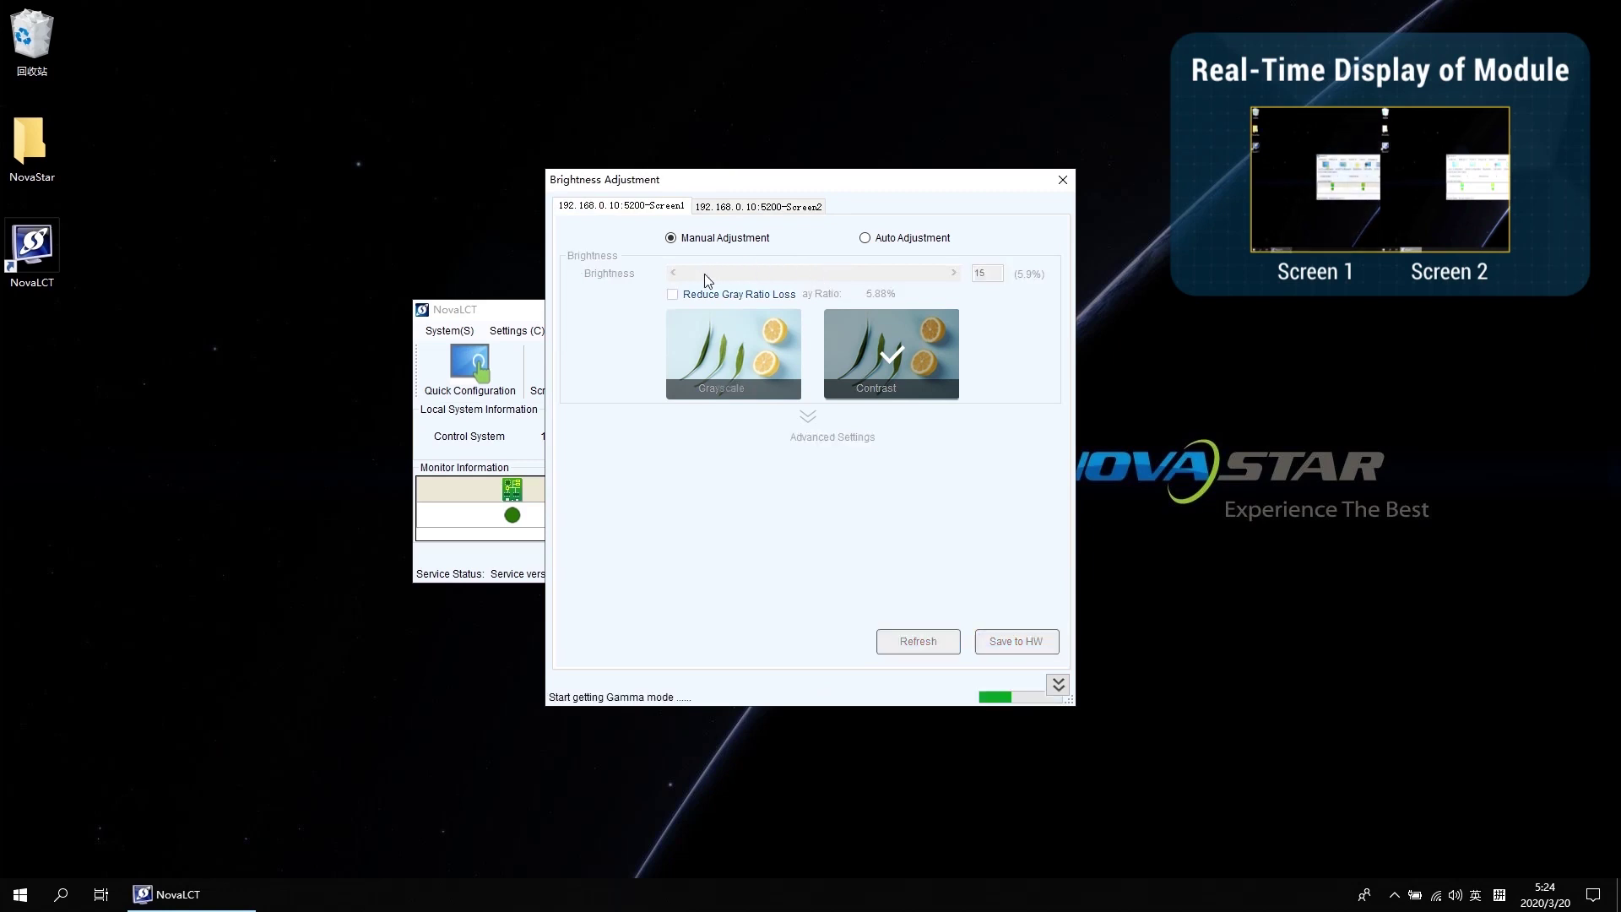
Lower Screen2's brightness to 17 (6.7%) and close the brightness adjustment.
{"action": "left_click", "coordinate": [786, 211]}
{"action": "left_click_drag", "start_coordinate": [834, 276], "coordinate": [698, 281]}
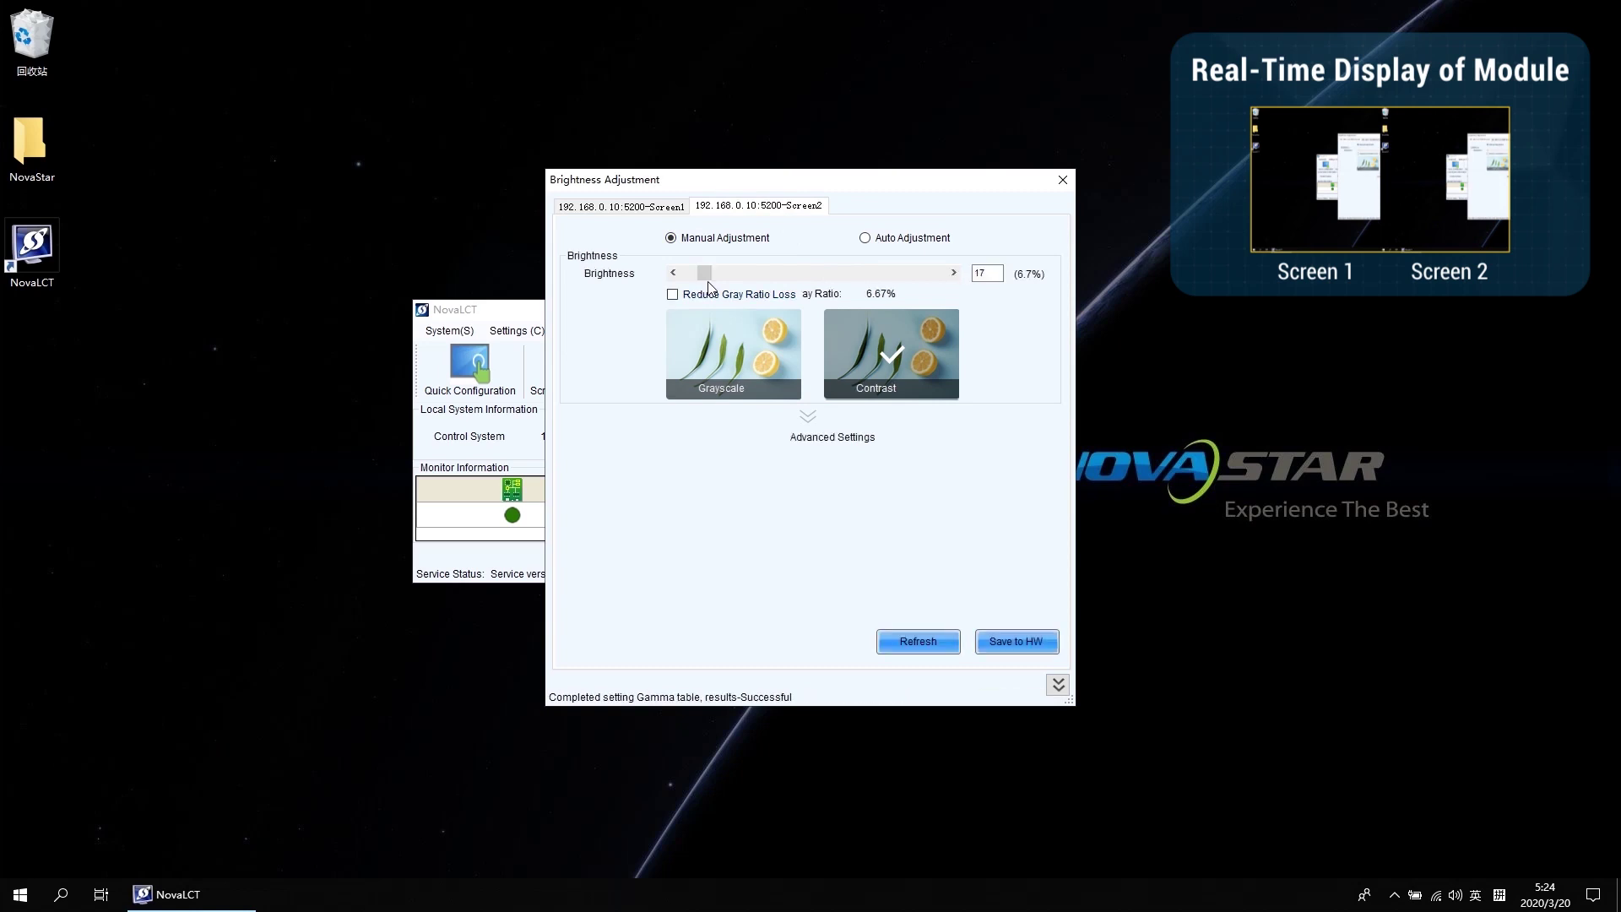
{"action": "left_click", "coordinate": [1061, 180]}
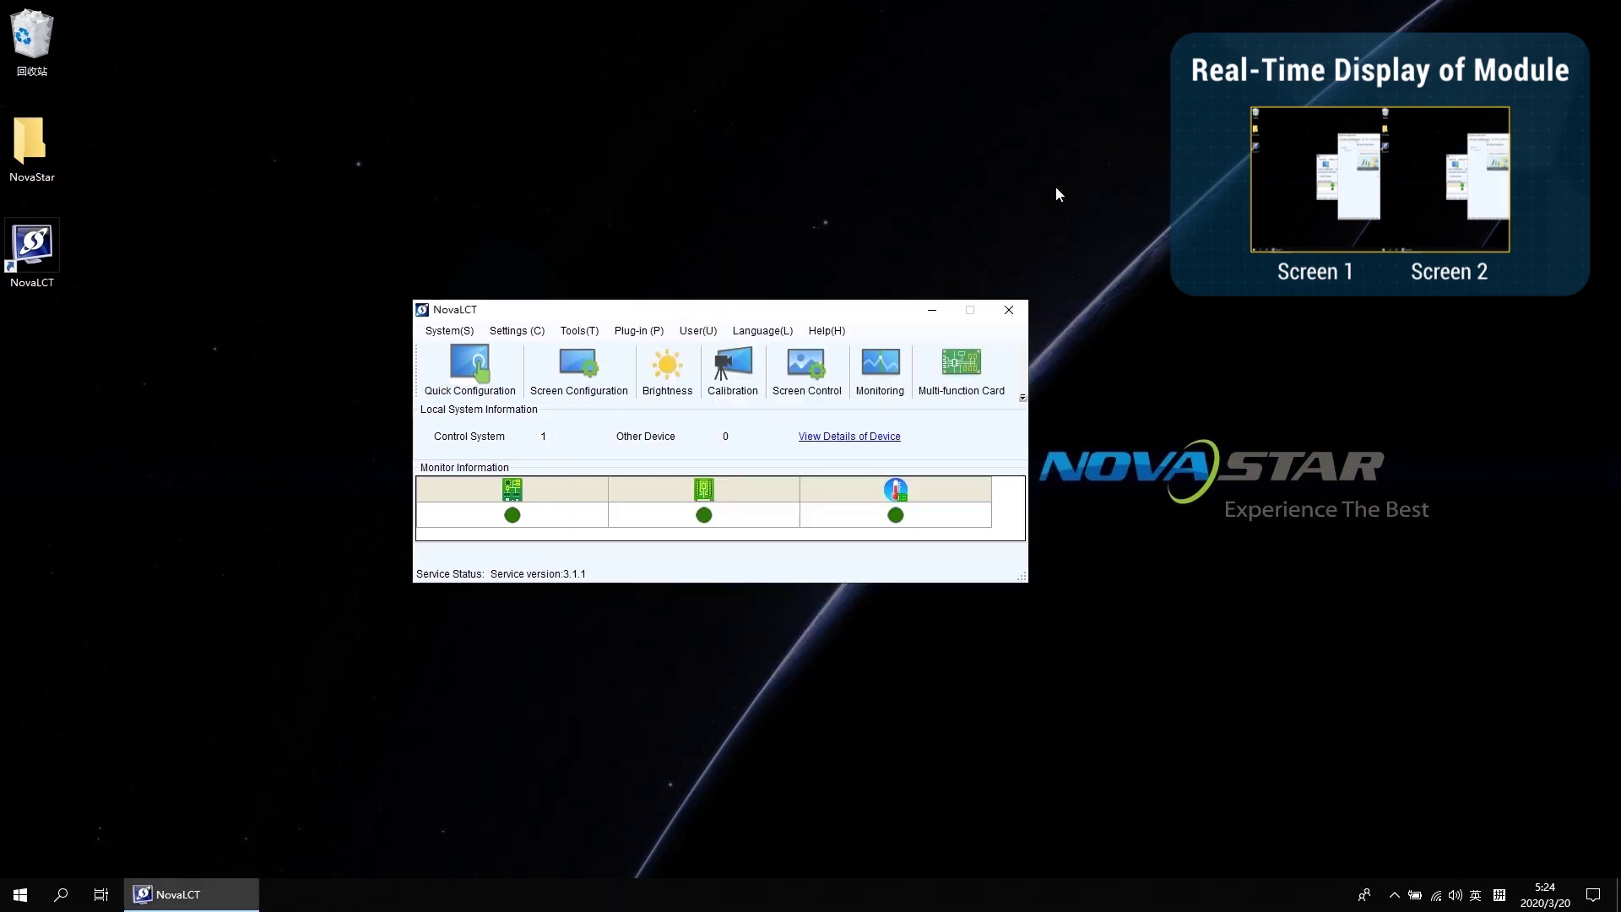
Check the receiving card status of Screen1 and Screen2 in standard monitoring, then close the monitor.
{"action": "left_click", "coordinate": [882, 367]}
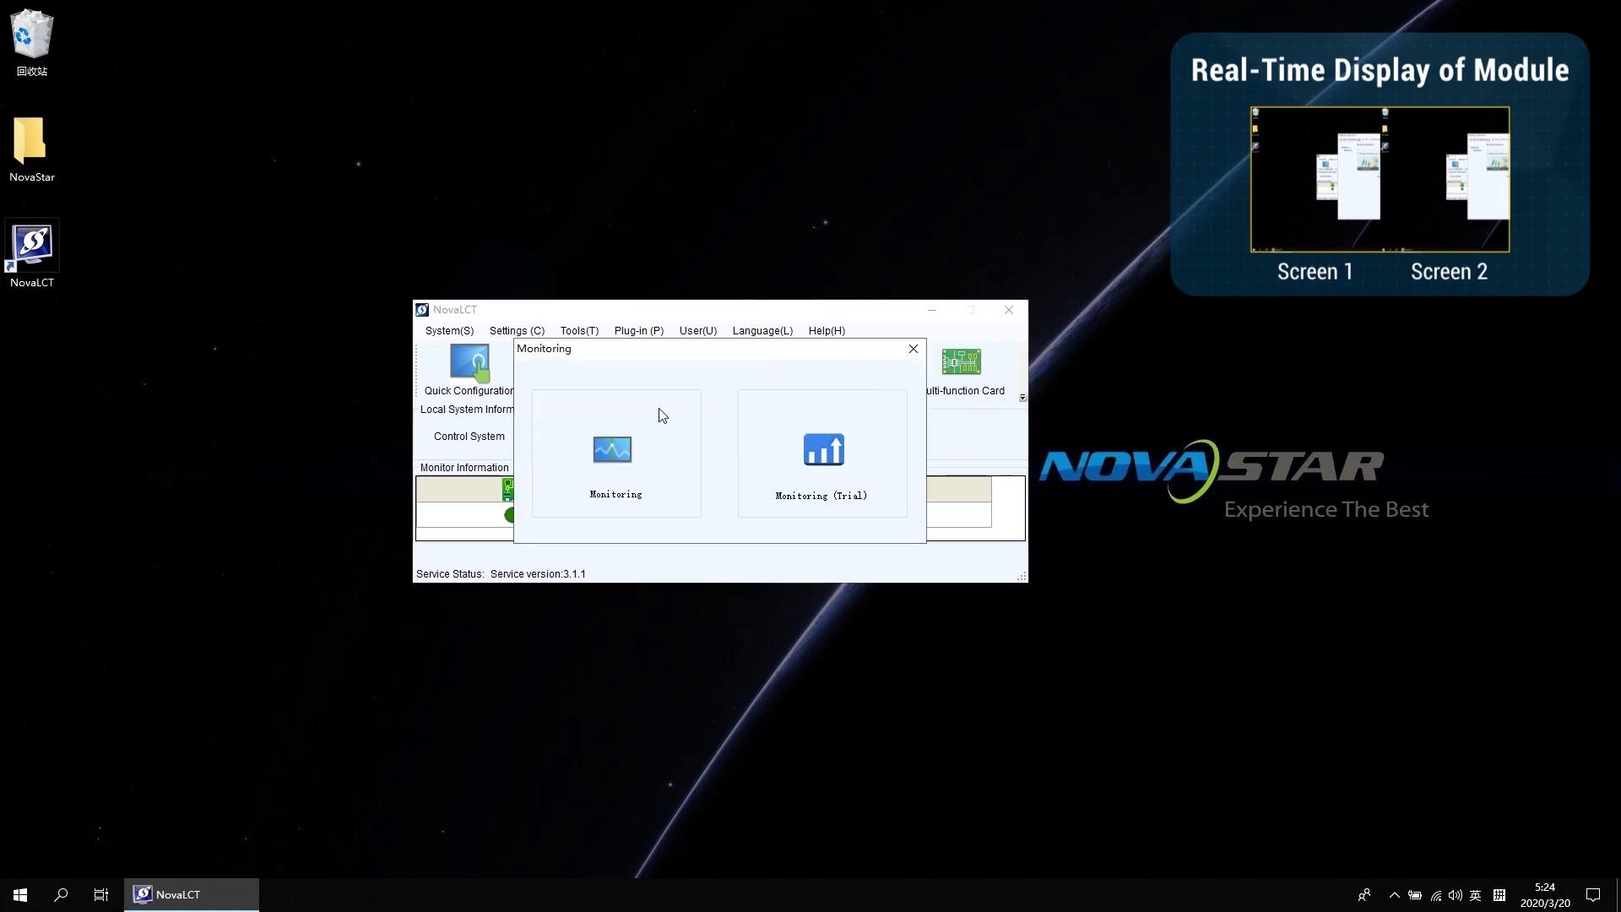
{"action": "left_click", "coordinate": [615, 447]}
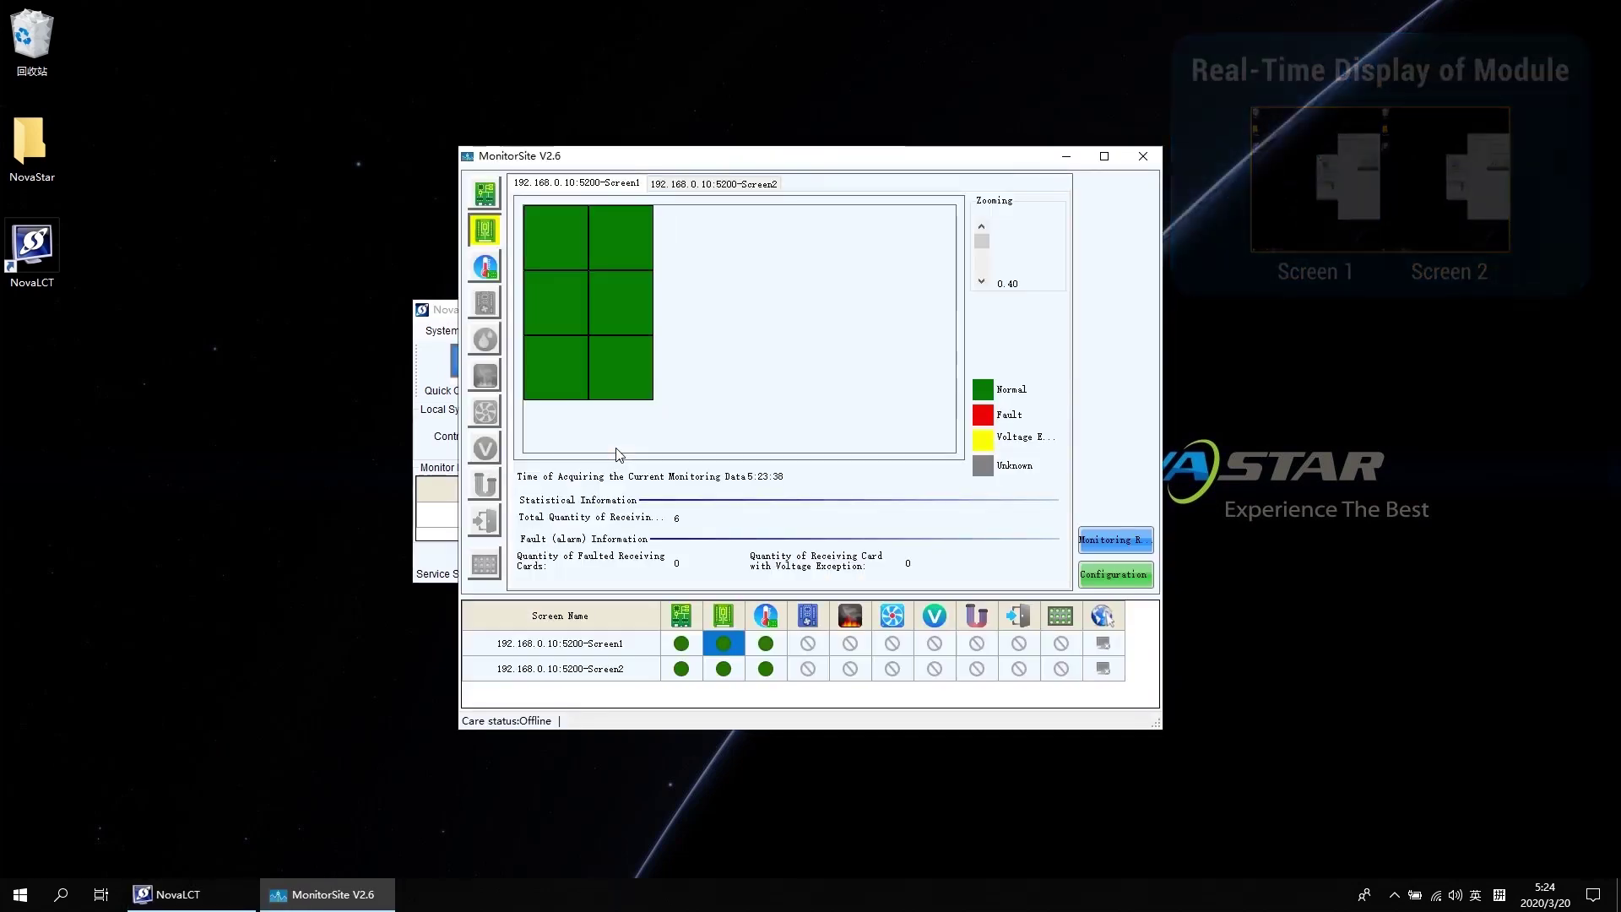
{"action": "left_click", "coordinate": [688, 184]}
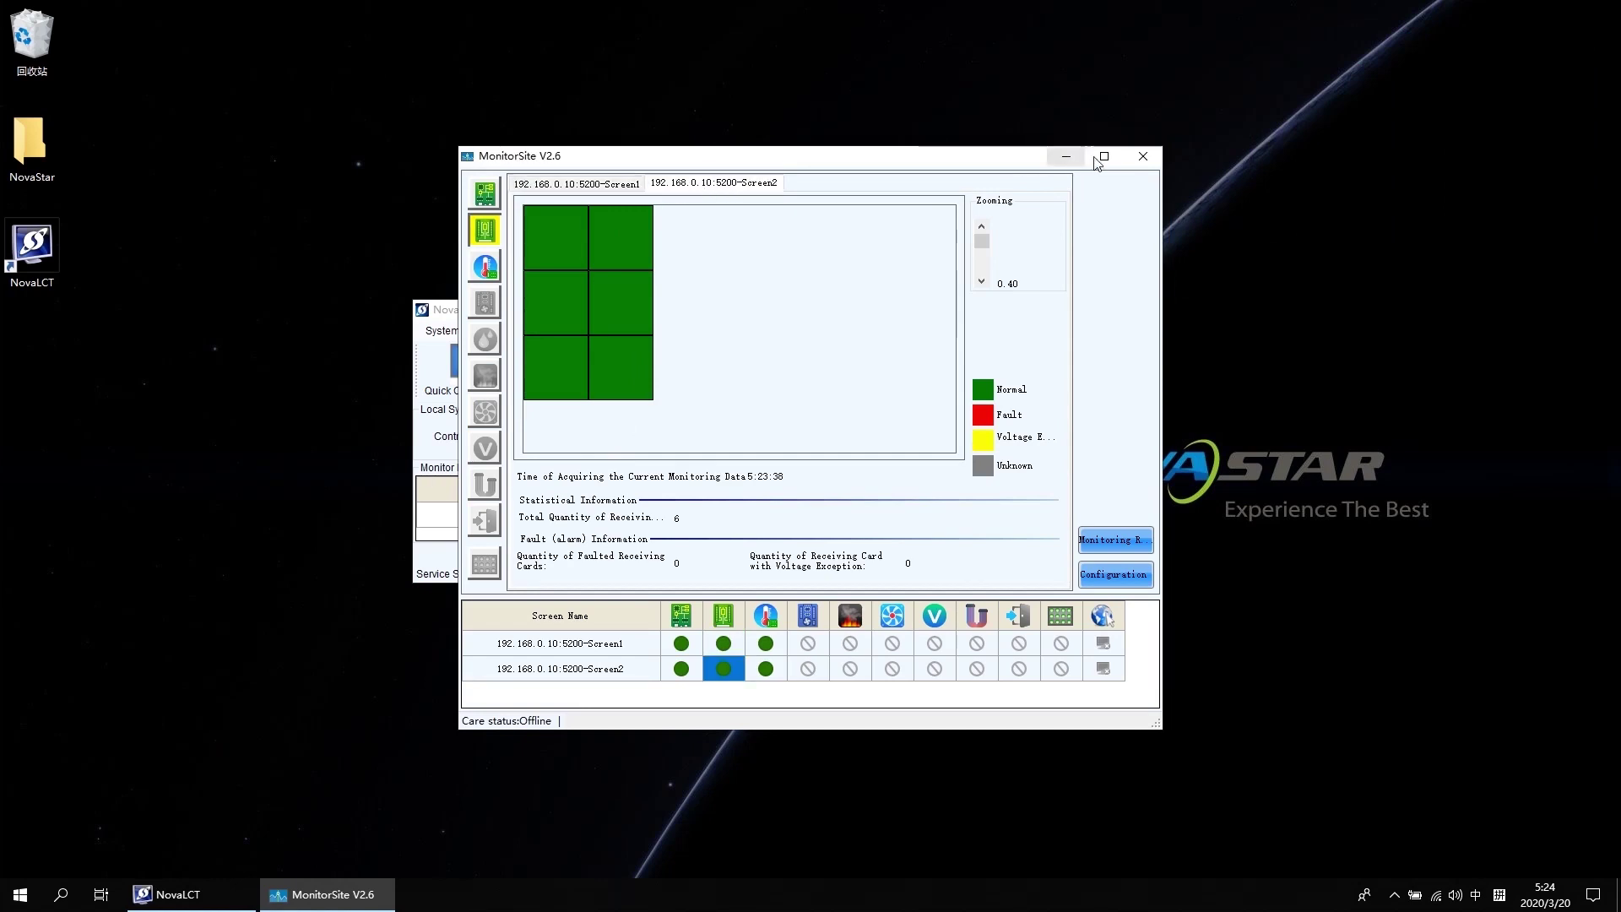
{"action": "left_click", "coordinate": [1143, 155]}
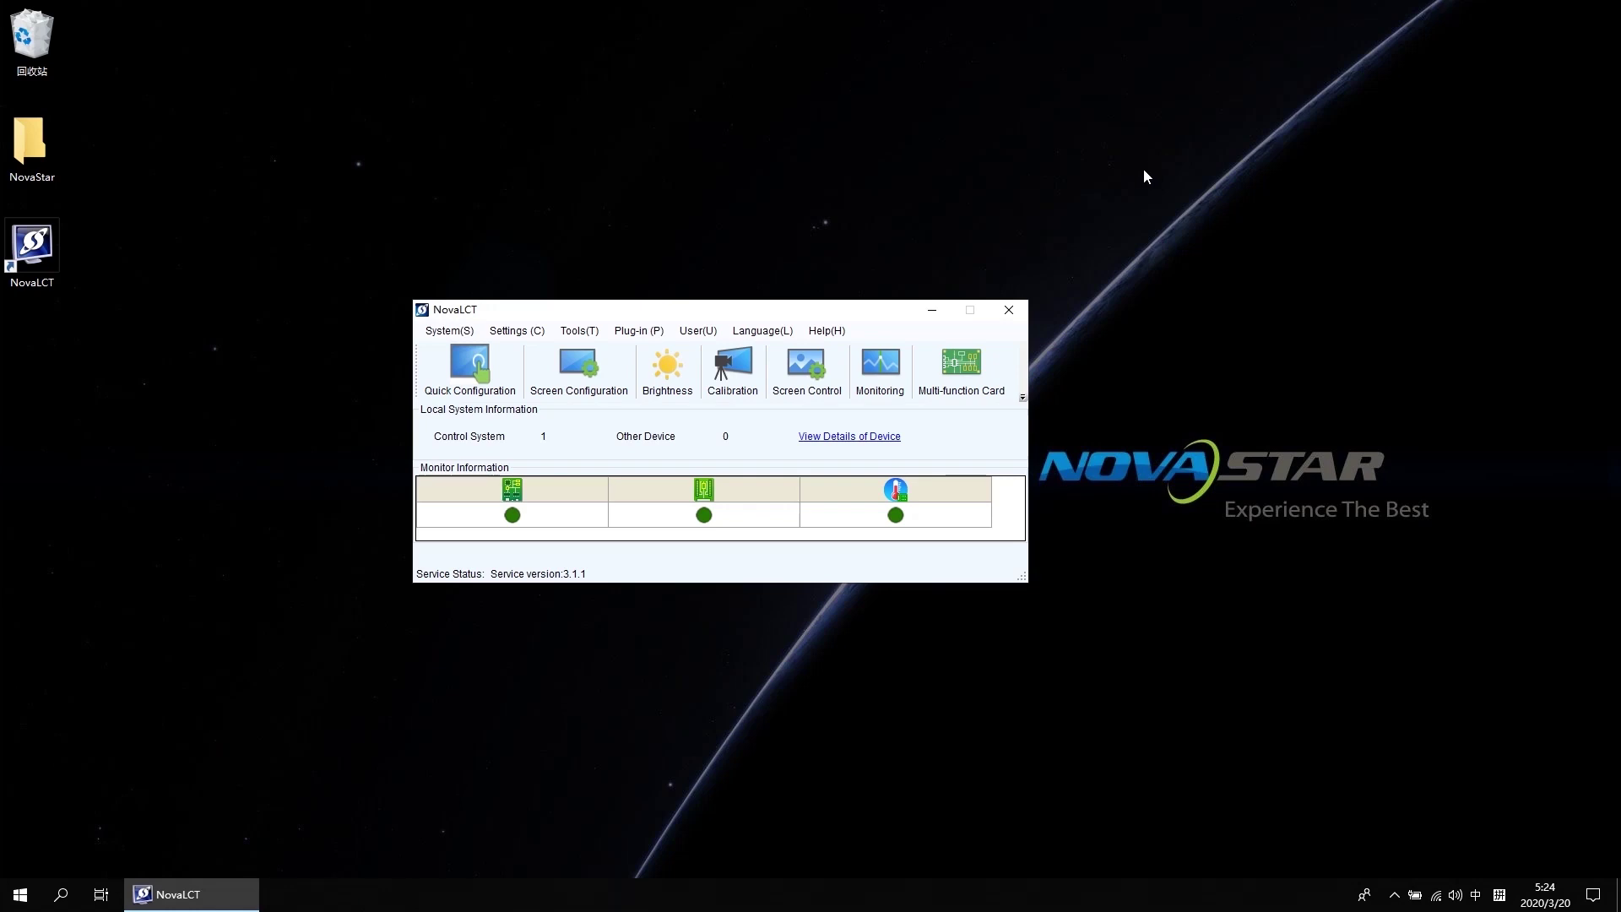
Create one combined screen in Multiple-screen Management and name it Demo.
{"action": "left_click", "coordinate": [537, 334]}
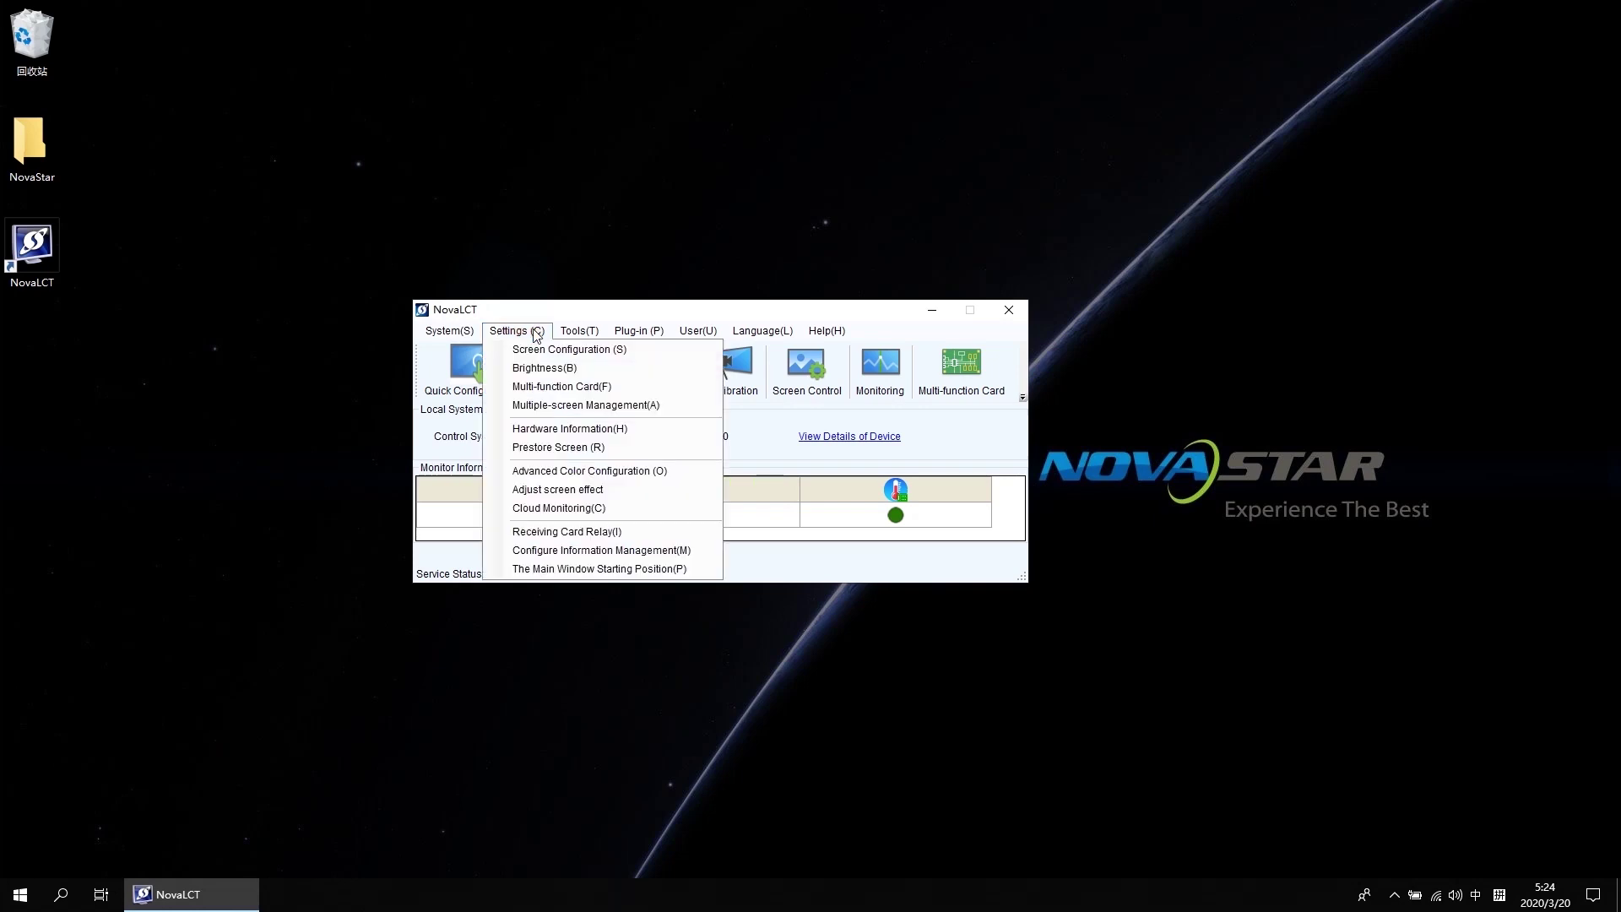
{"action": "left_click", "coordinate": [570, 409]}
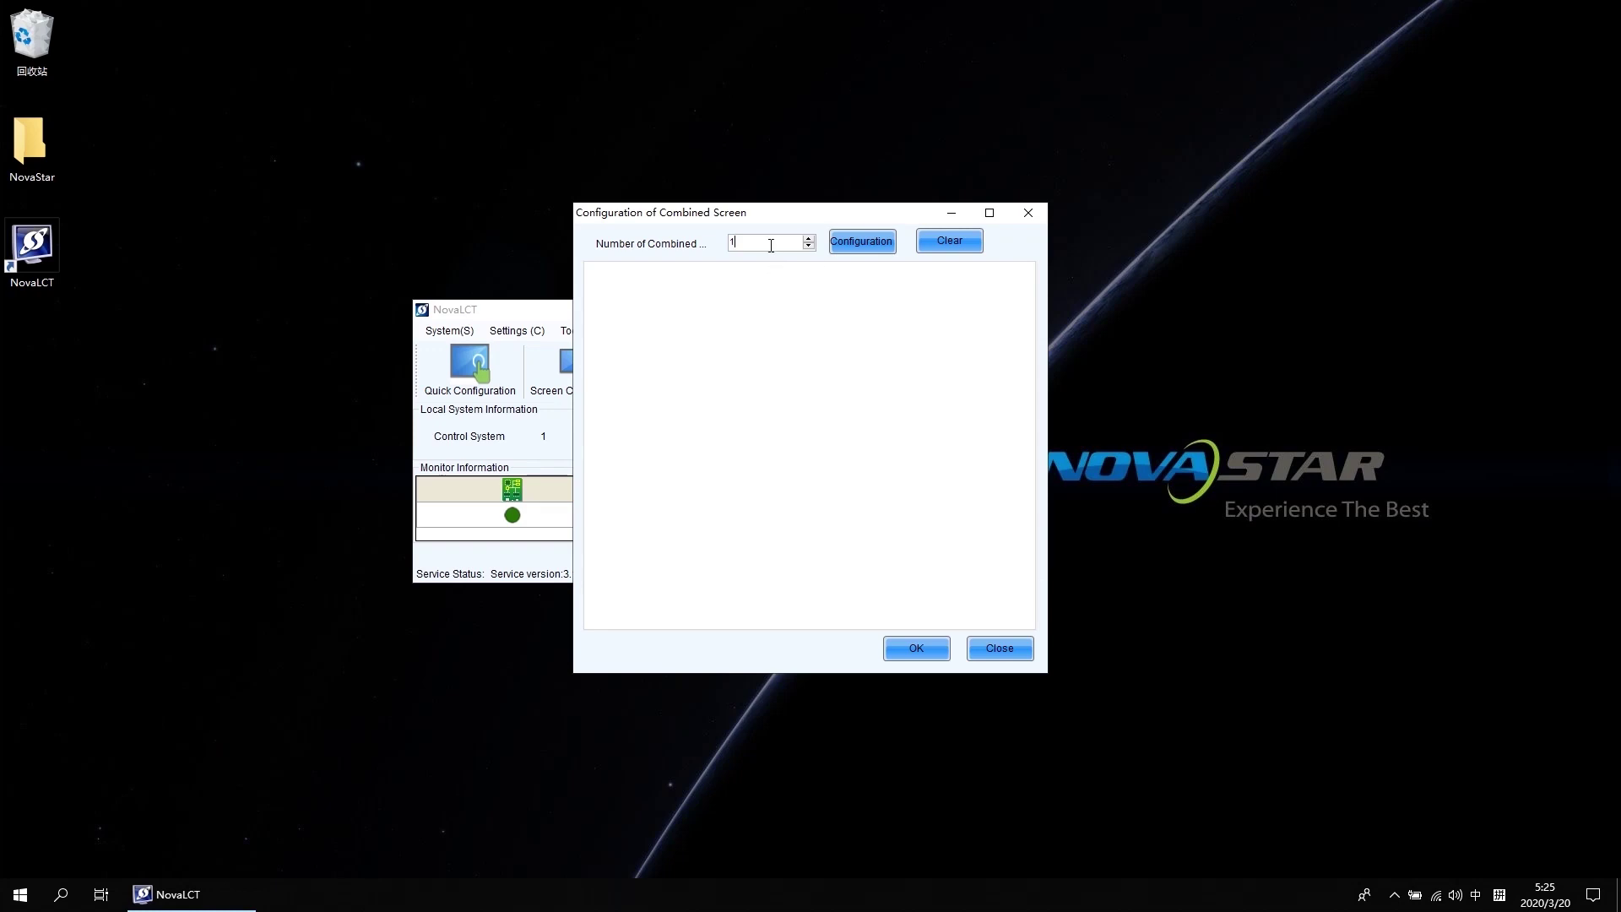
{"action": "left_click", "coordinate": [874, 241]}
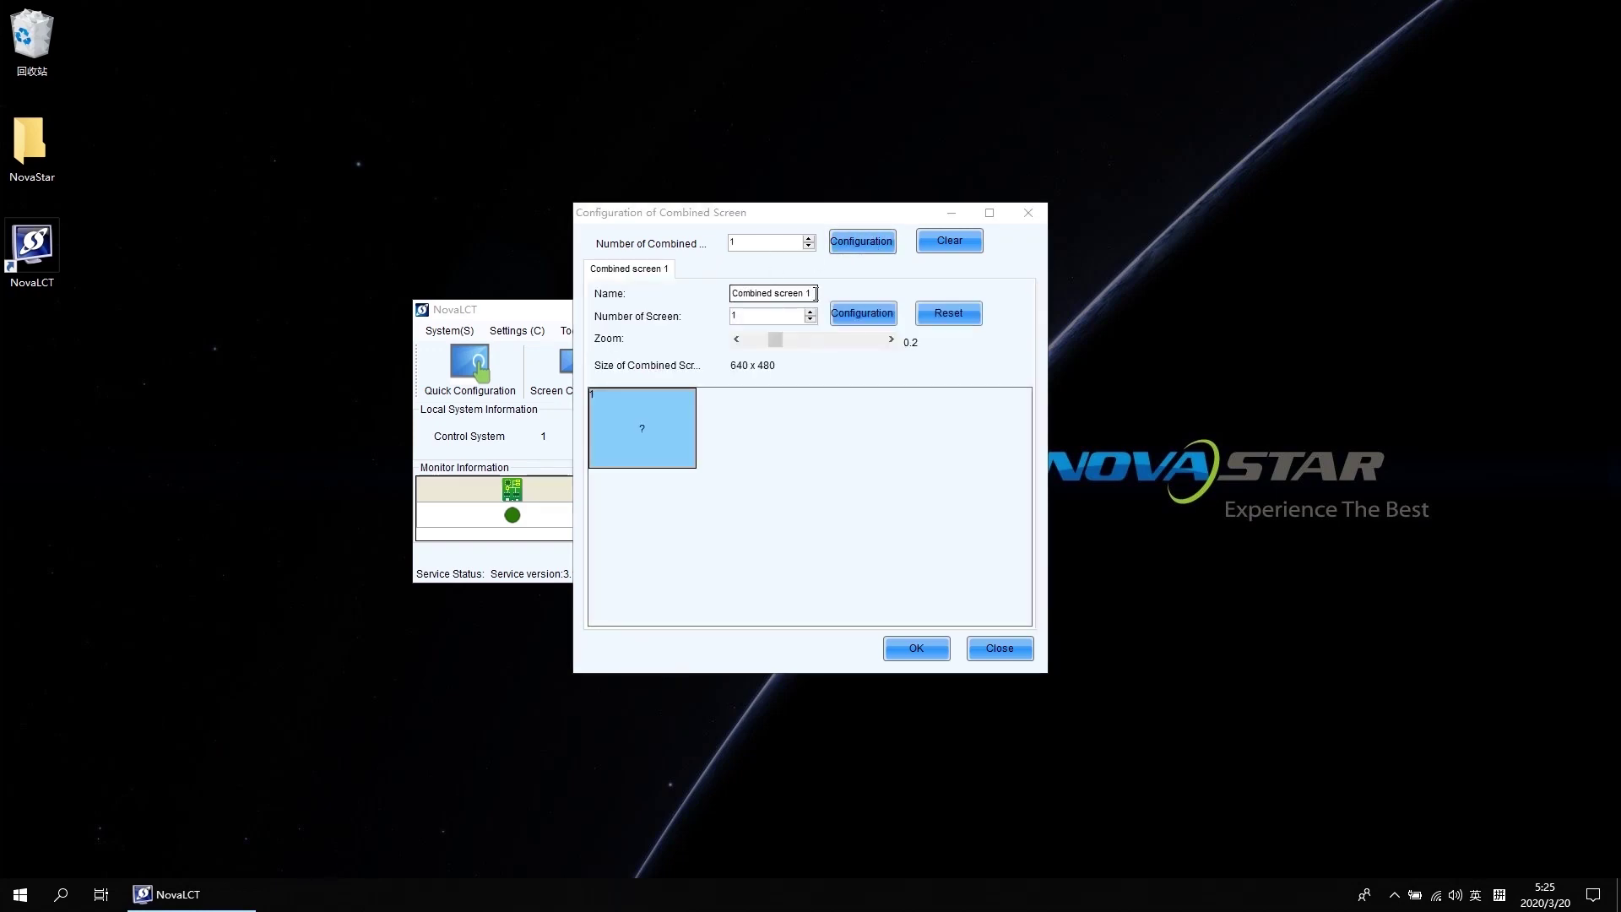
{"action": "left_click_drag", "start_coordinate": [816, 293], "coordinate": [682, 293]}
{"action": "key", "text": "BackSpace"}
{"action": "key", "text": "shift"}
{"action": "type", "text": "Demo"}
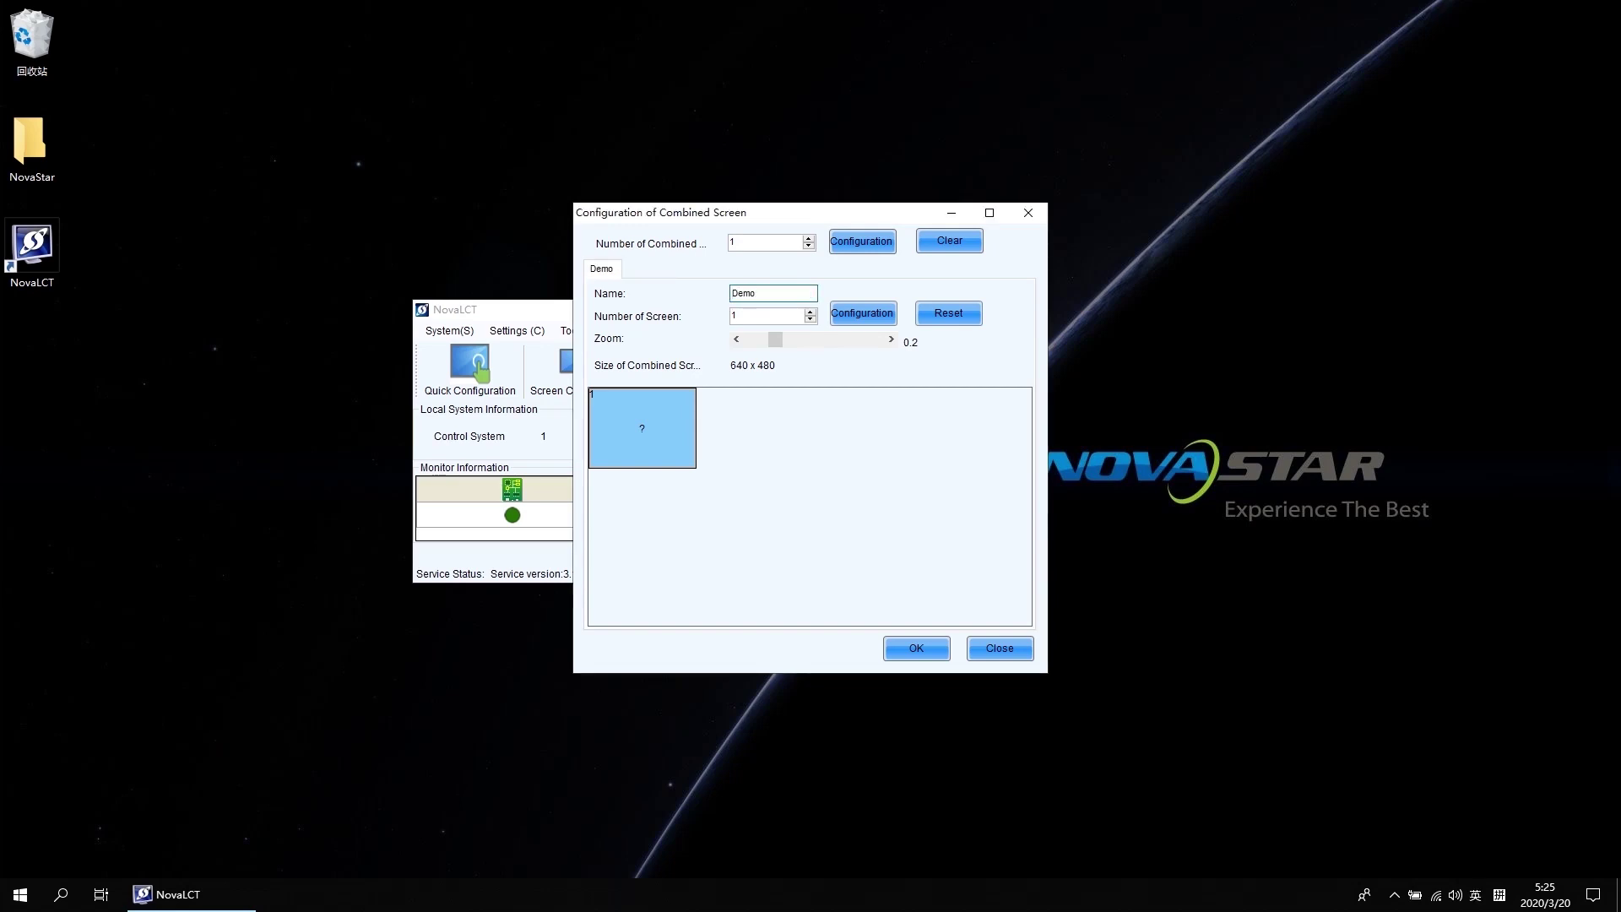
Set the number of screens in the Demo combined screen to 2 and apply the layout.
{"action": "left_click_drag", "start_coordinate": [747, 315], "coordinate": [715, 320]}
{"action": "type", "text": "2"}
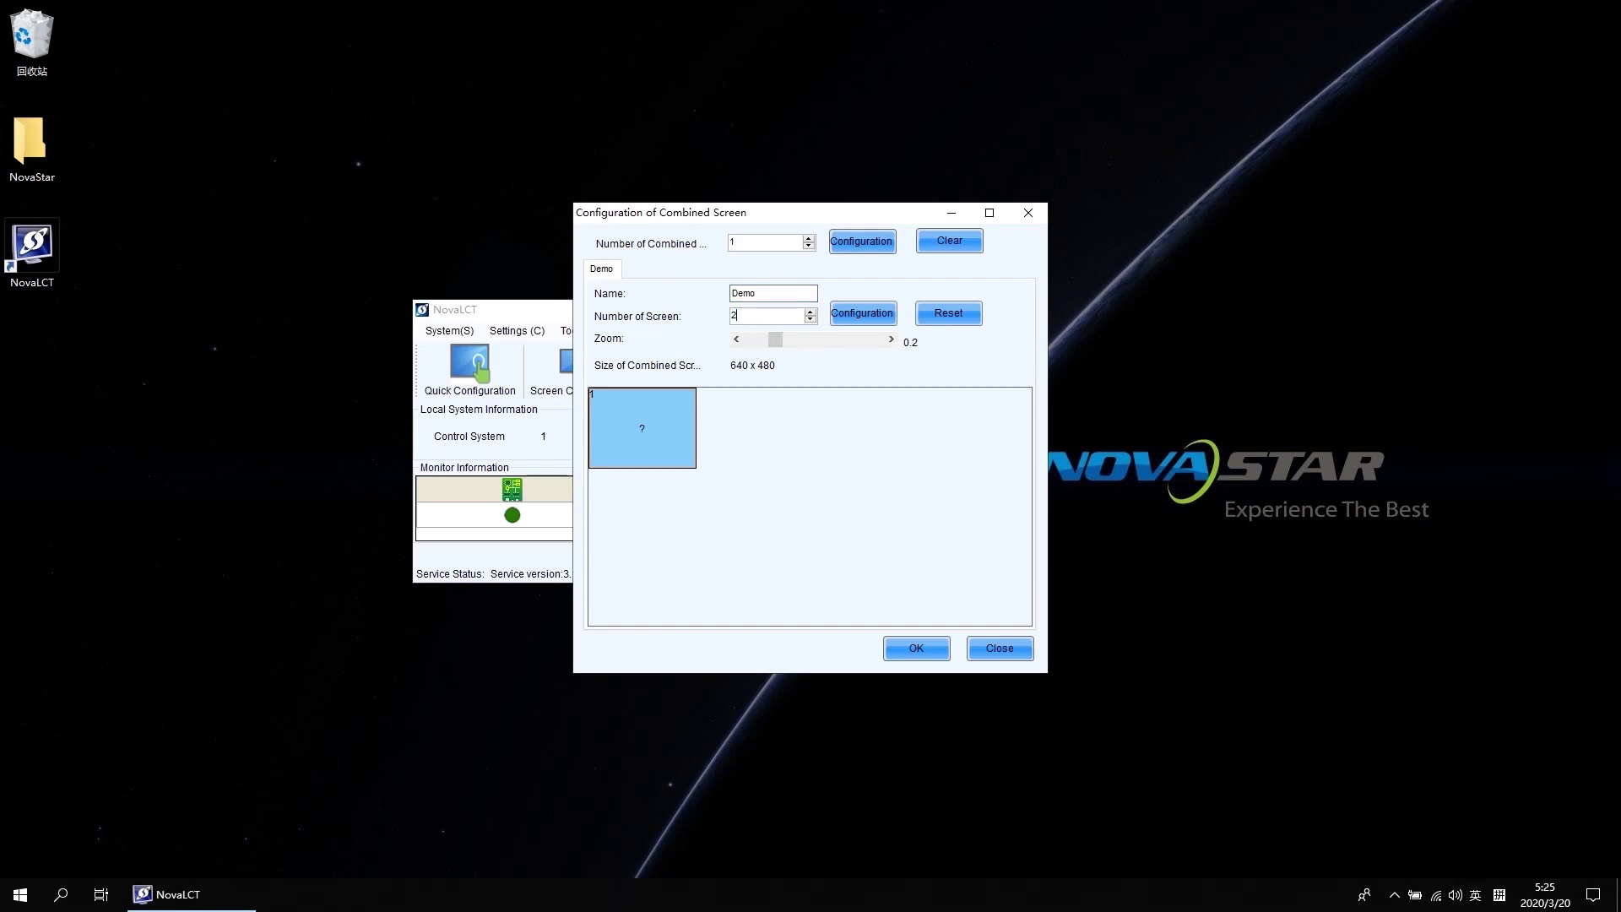
{"action": "left_click", "coordinate": [874, 313]}
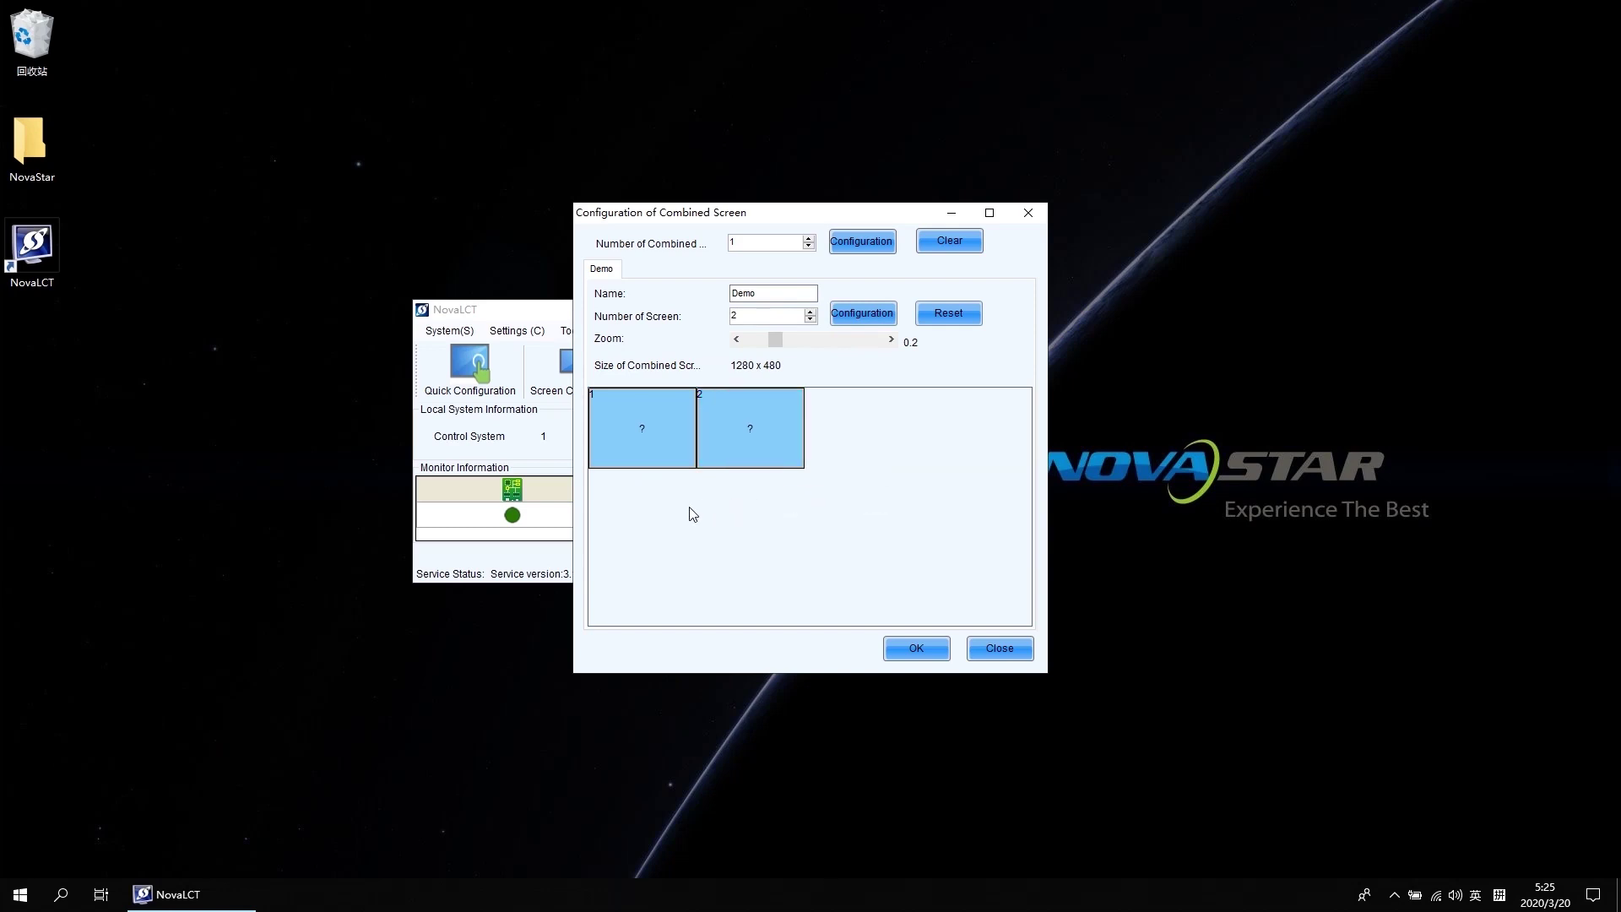
Assign screen 1 of 192.168.0.10:5200 to the first block and screen 2 to the second block of Demo.
{"action": "left_click", "coordinate": [640, 436]}
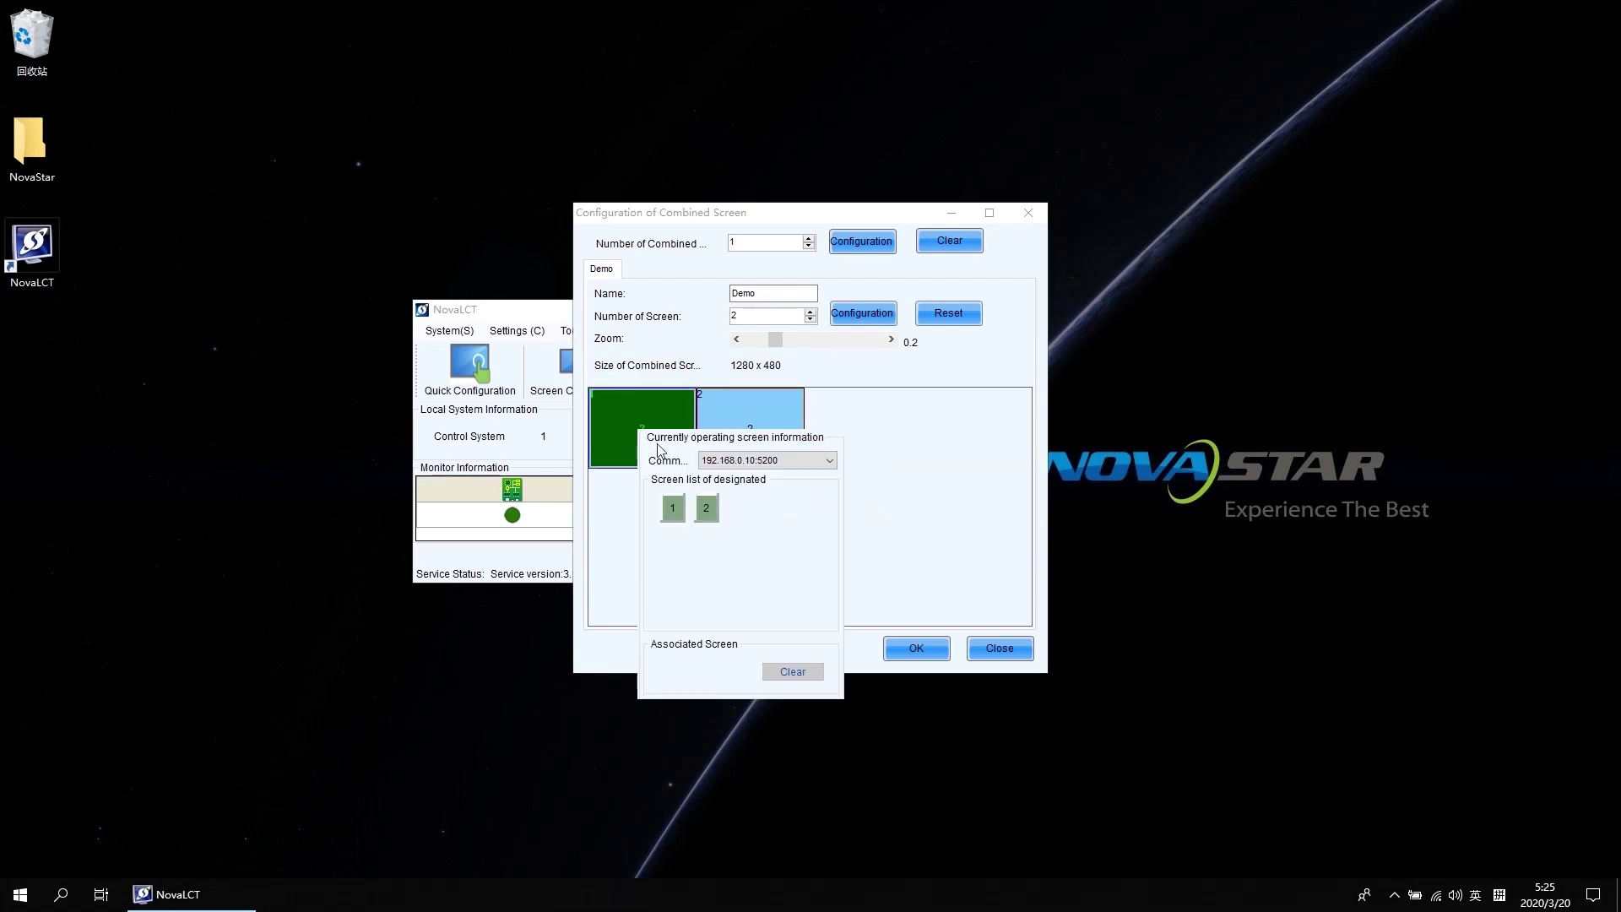
{"action": "left_click", "coordinate": [675, 509]}
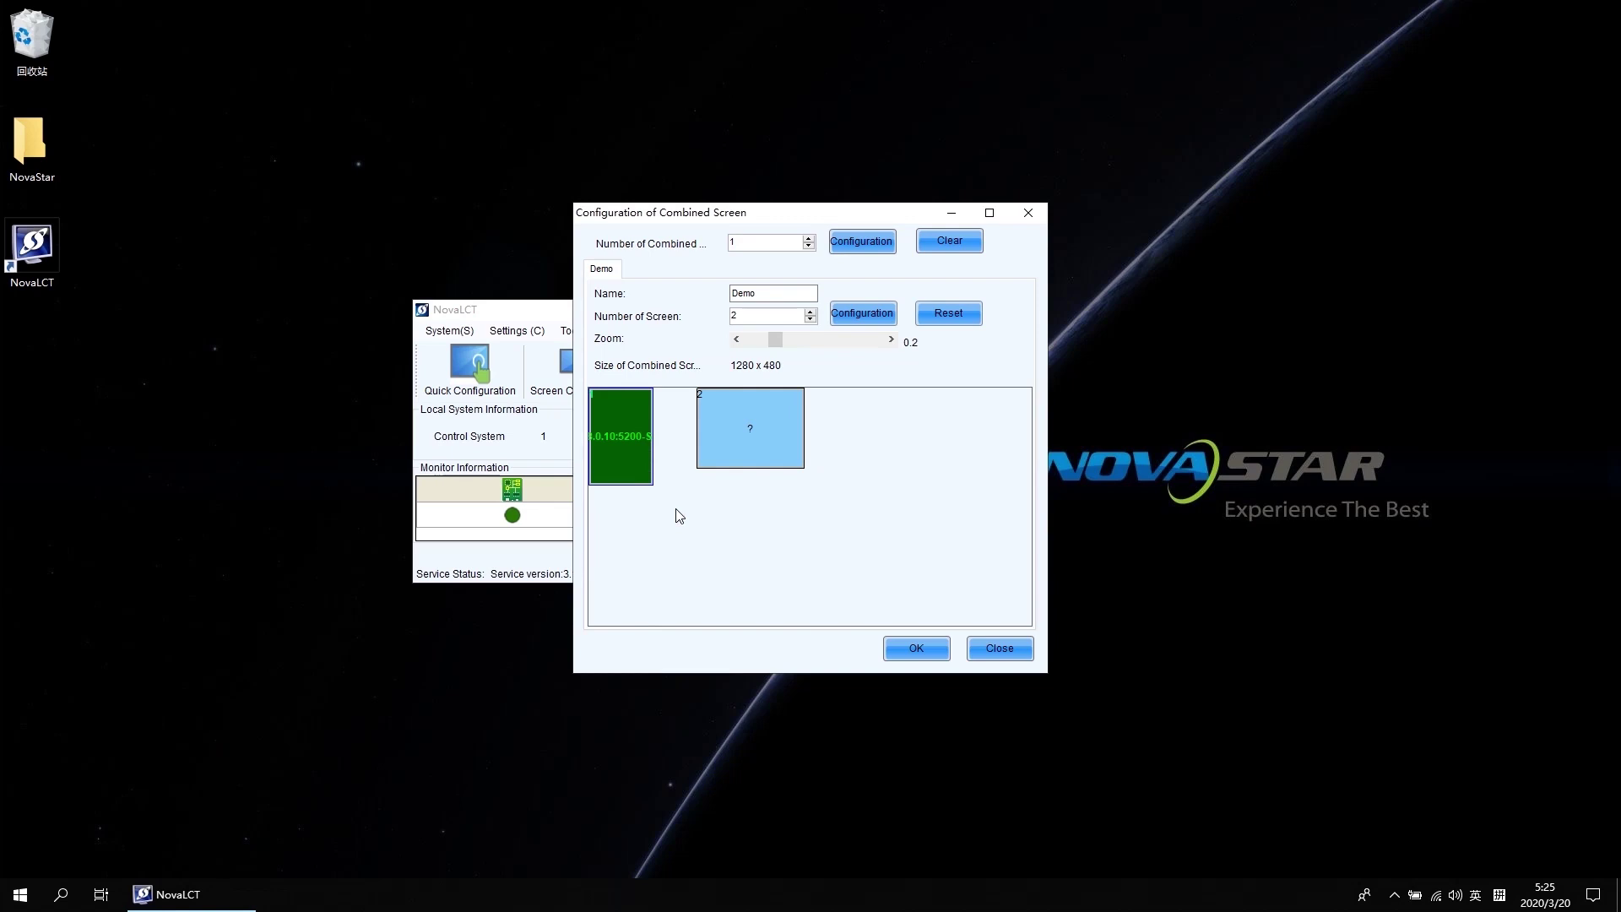
{"action": "left_click", "coordinate": [749, 433]}
{"action": "left_click", "coordinate": [760, 444]}
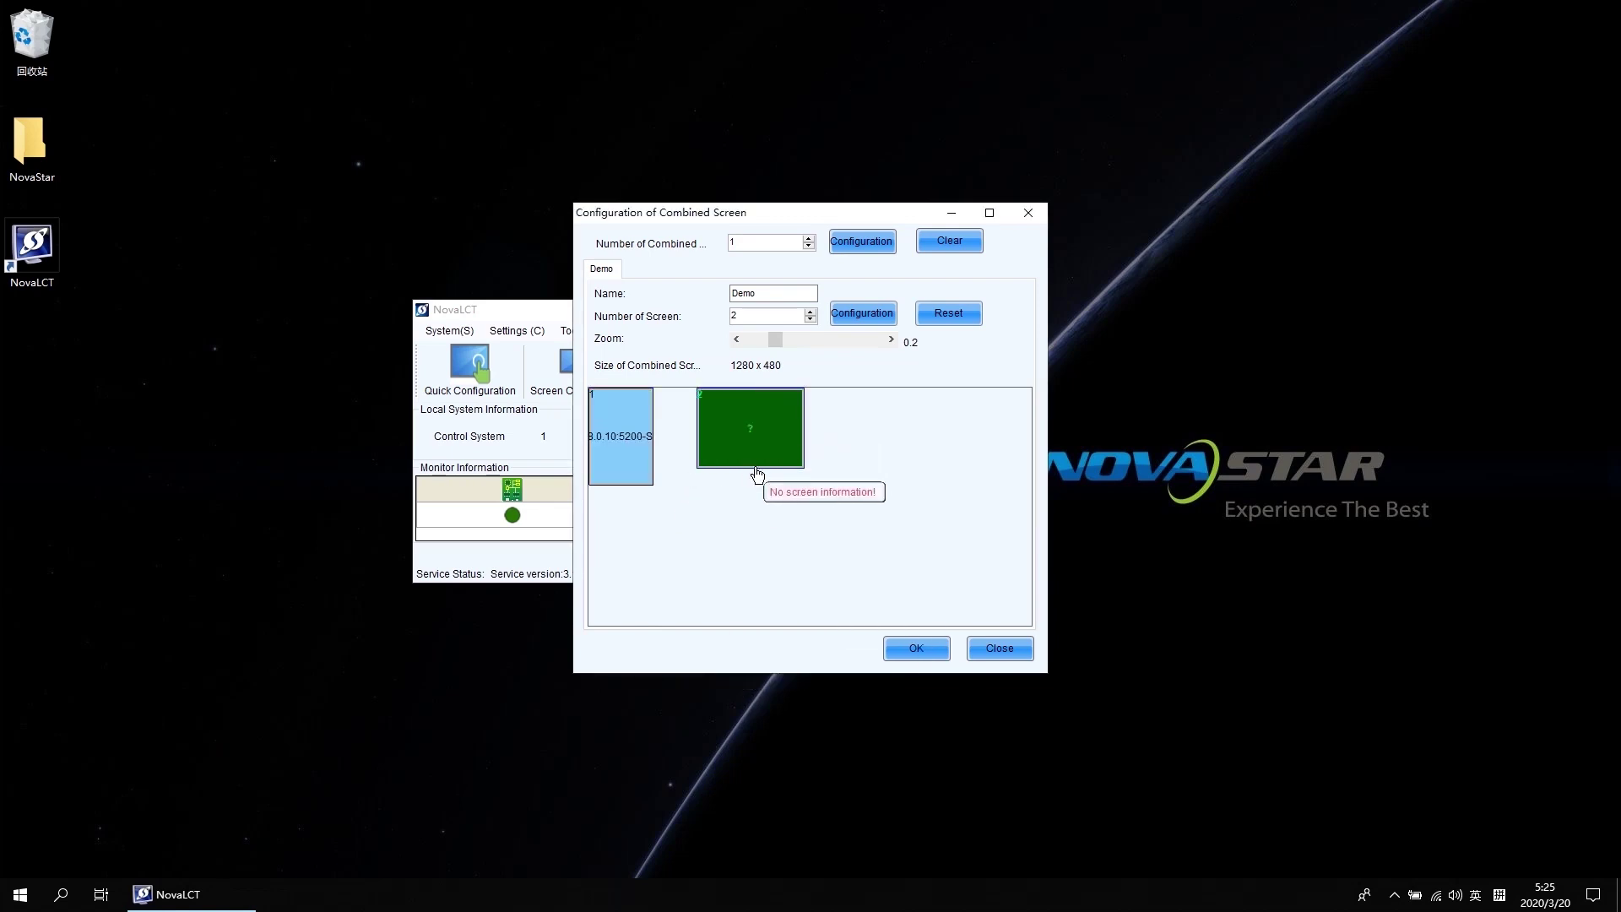
{"action": "left_click", "coordinate": [761, 445]}
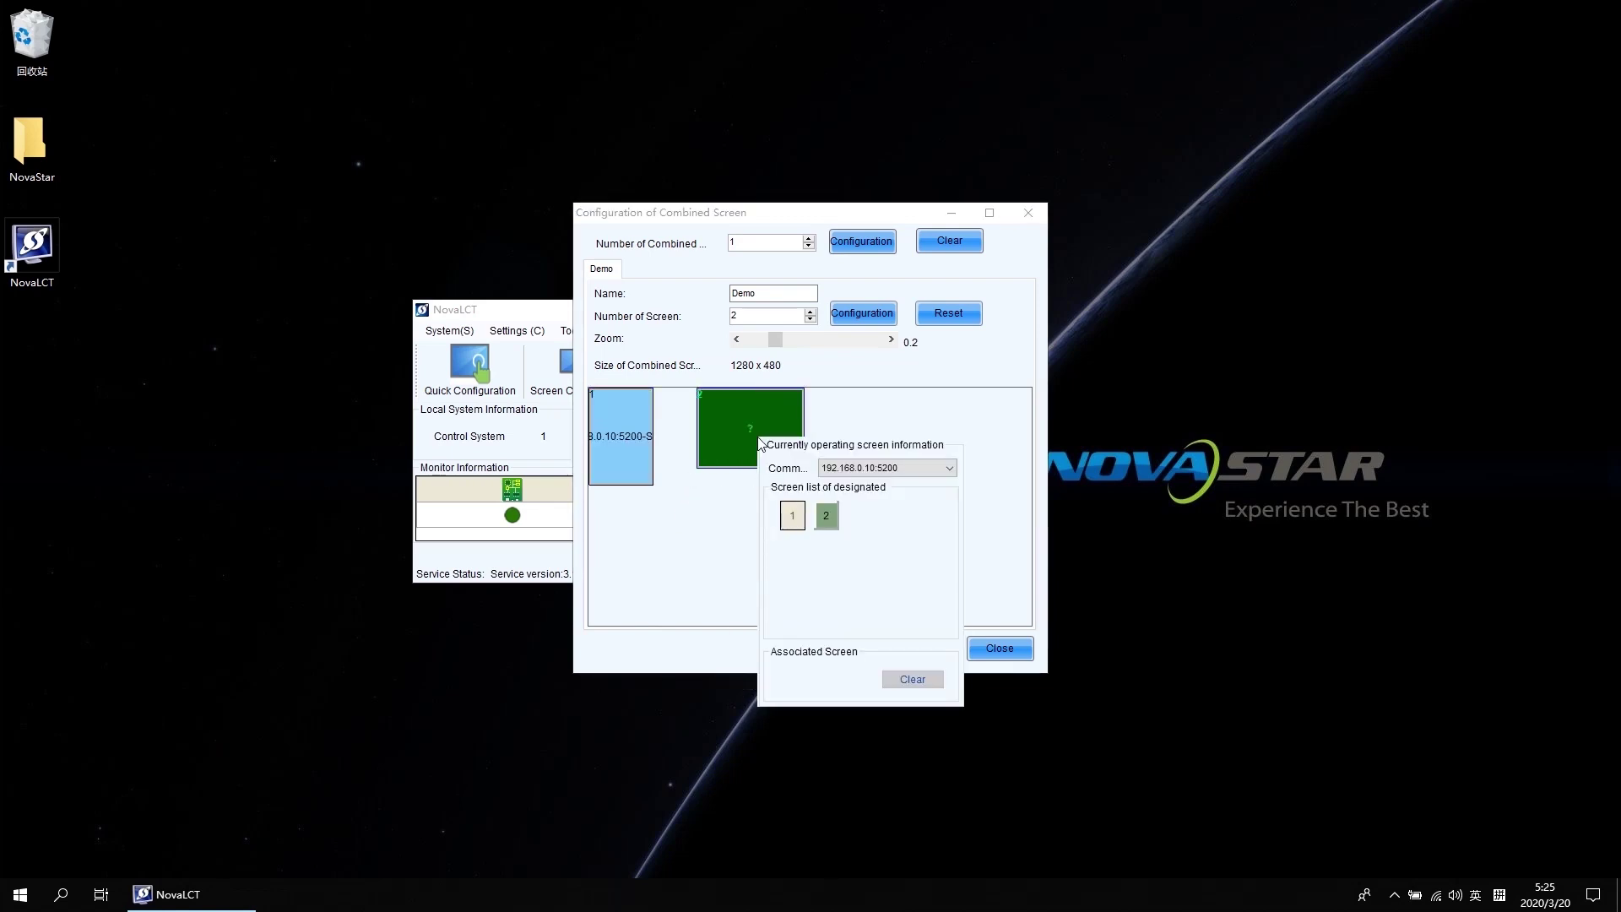
{"action": "left_click", "coordinate": [827, 516]}
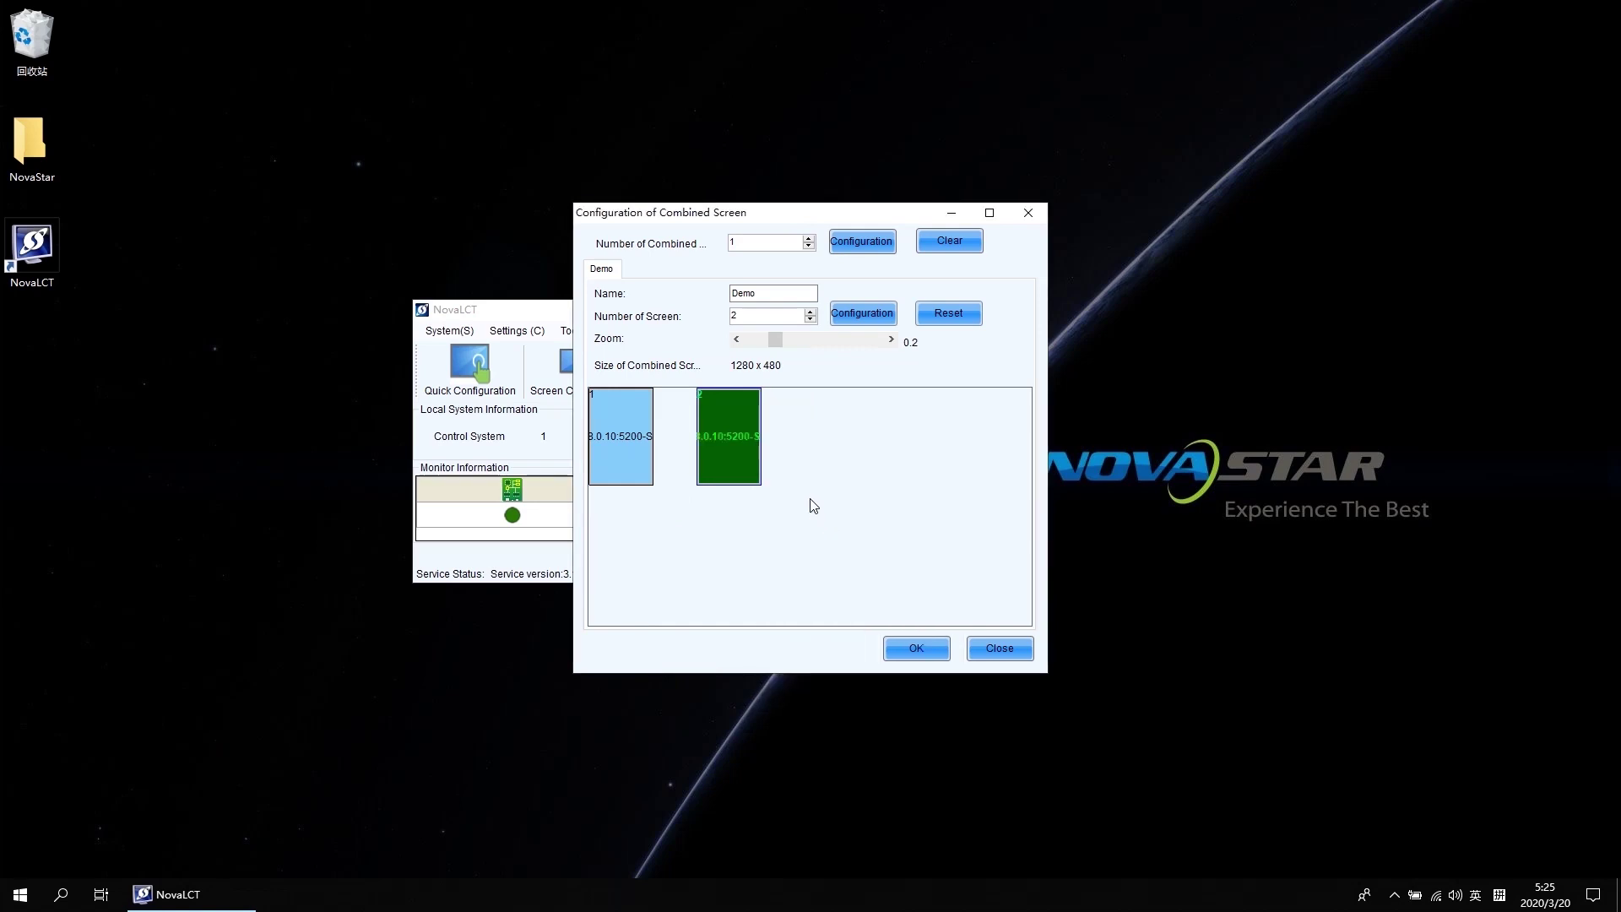
Place the second screen directly against the right edge of the first, level with it, and confirm the combined screen.
{"action": "left_click_drag", "start_coordinate": [746, 454], "coordinate": [706, 443]}
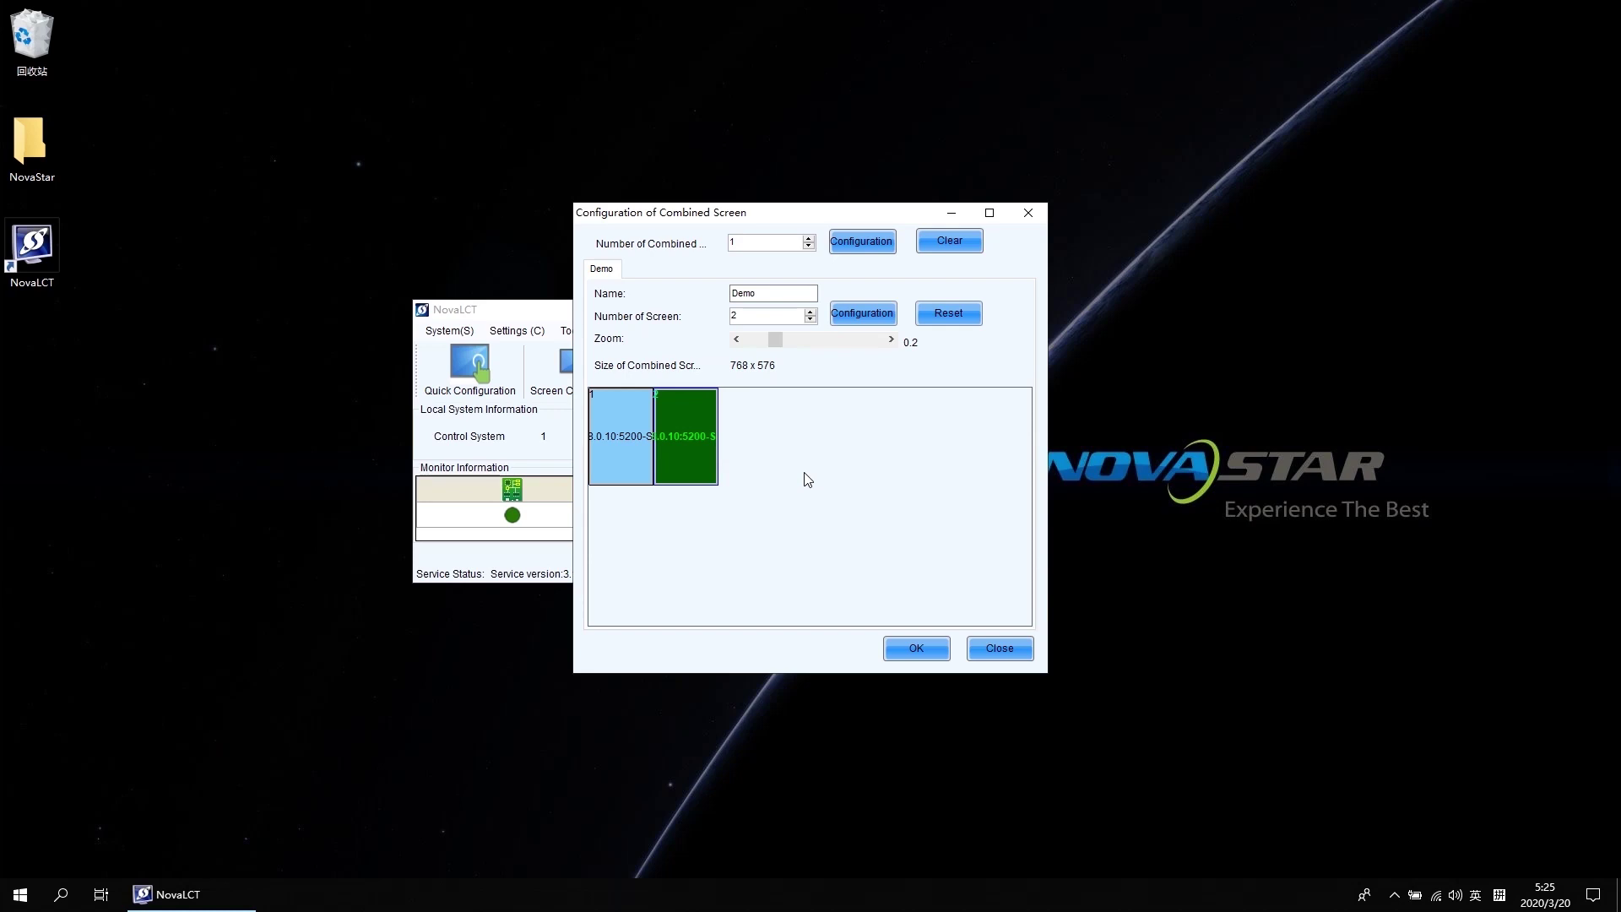
{"action": "left_click", "coordinate": [919, 650]}
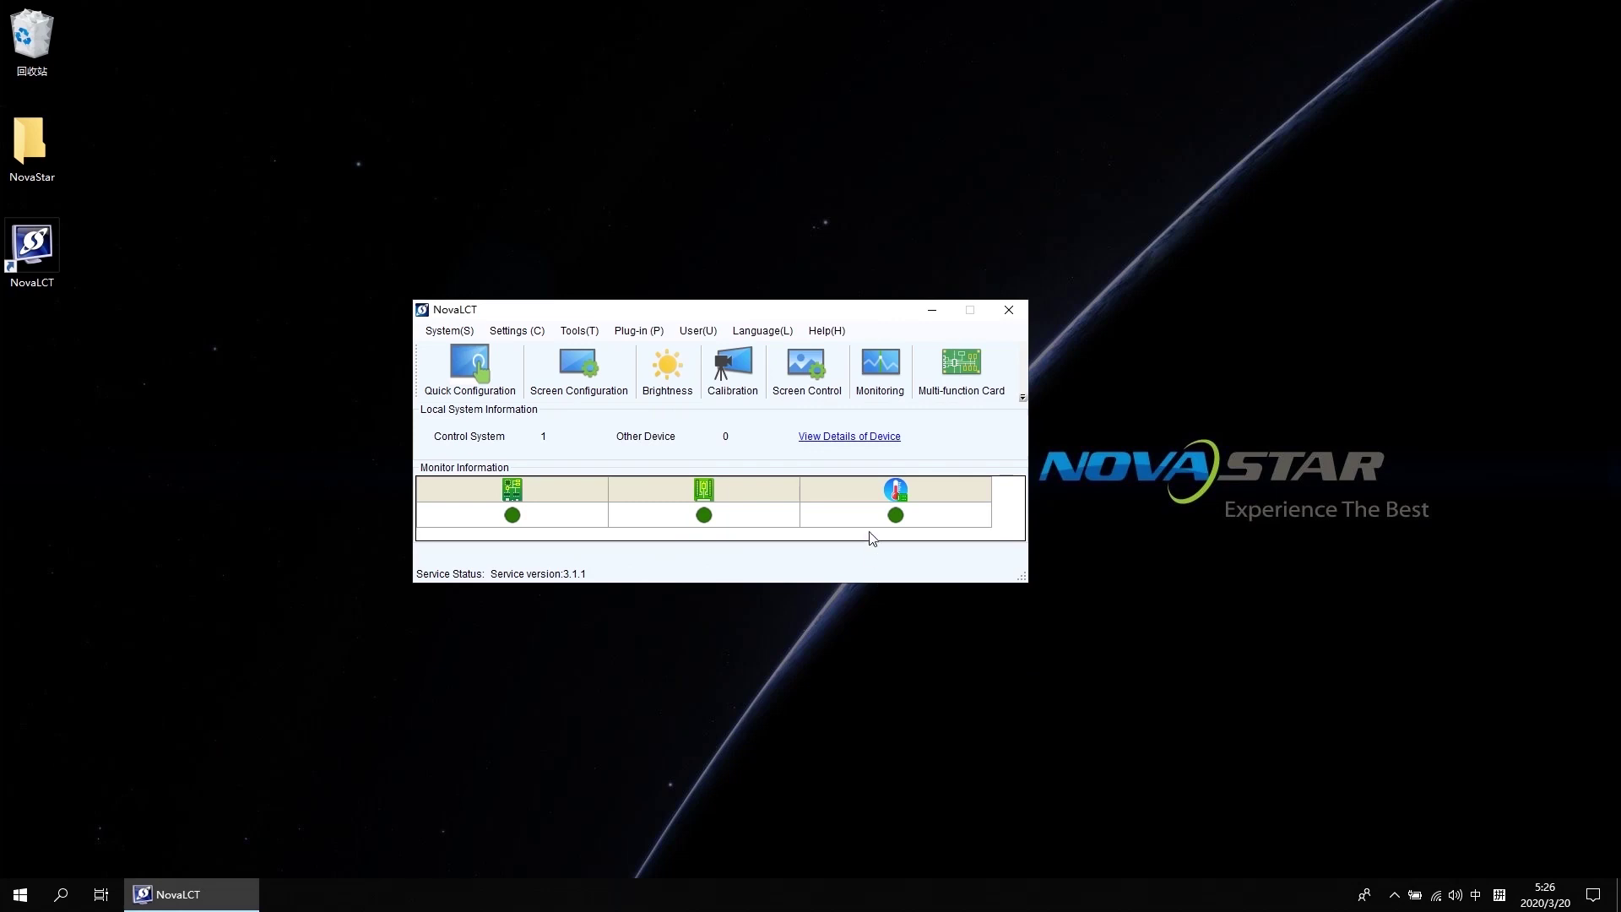
Examine the receiving card details of the combined Demo screen in standard monitoring, then close the monitor.
{"action": "left_click", "coordinate": [874, 372]}
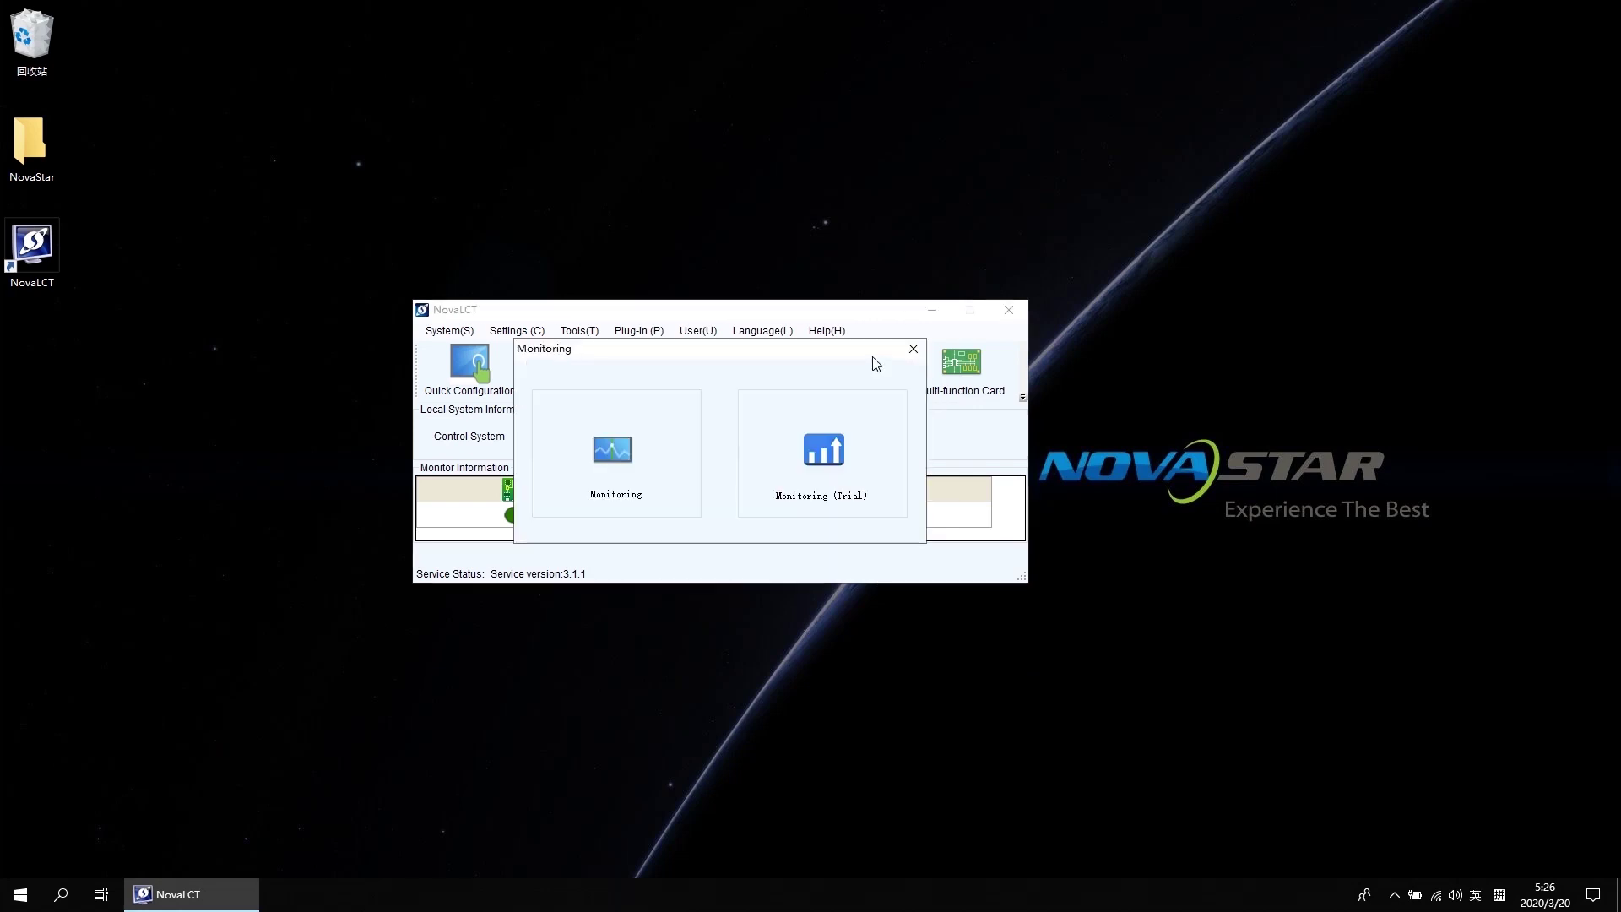
{"action": "left_click", "coordinate": [620, 451]}
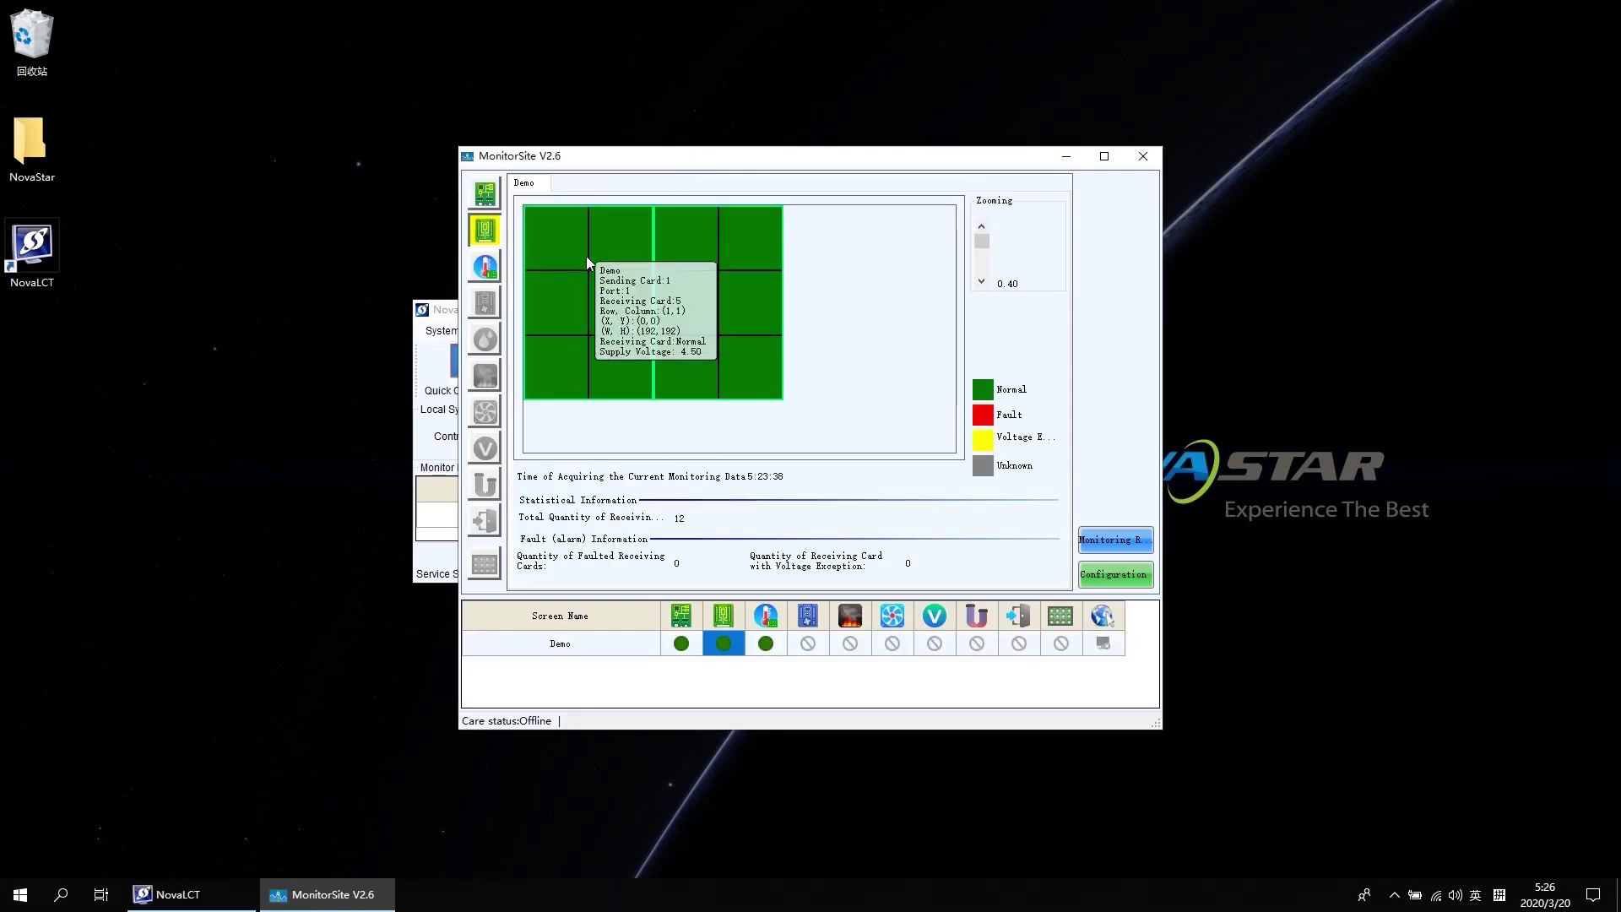
{"action": "mouse_move", "coordinate": [700, 291]}
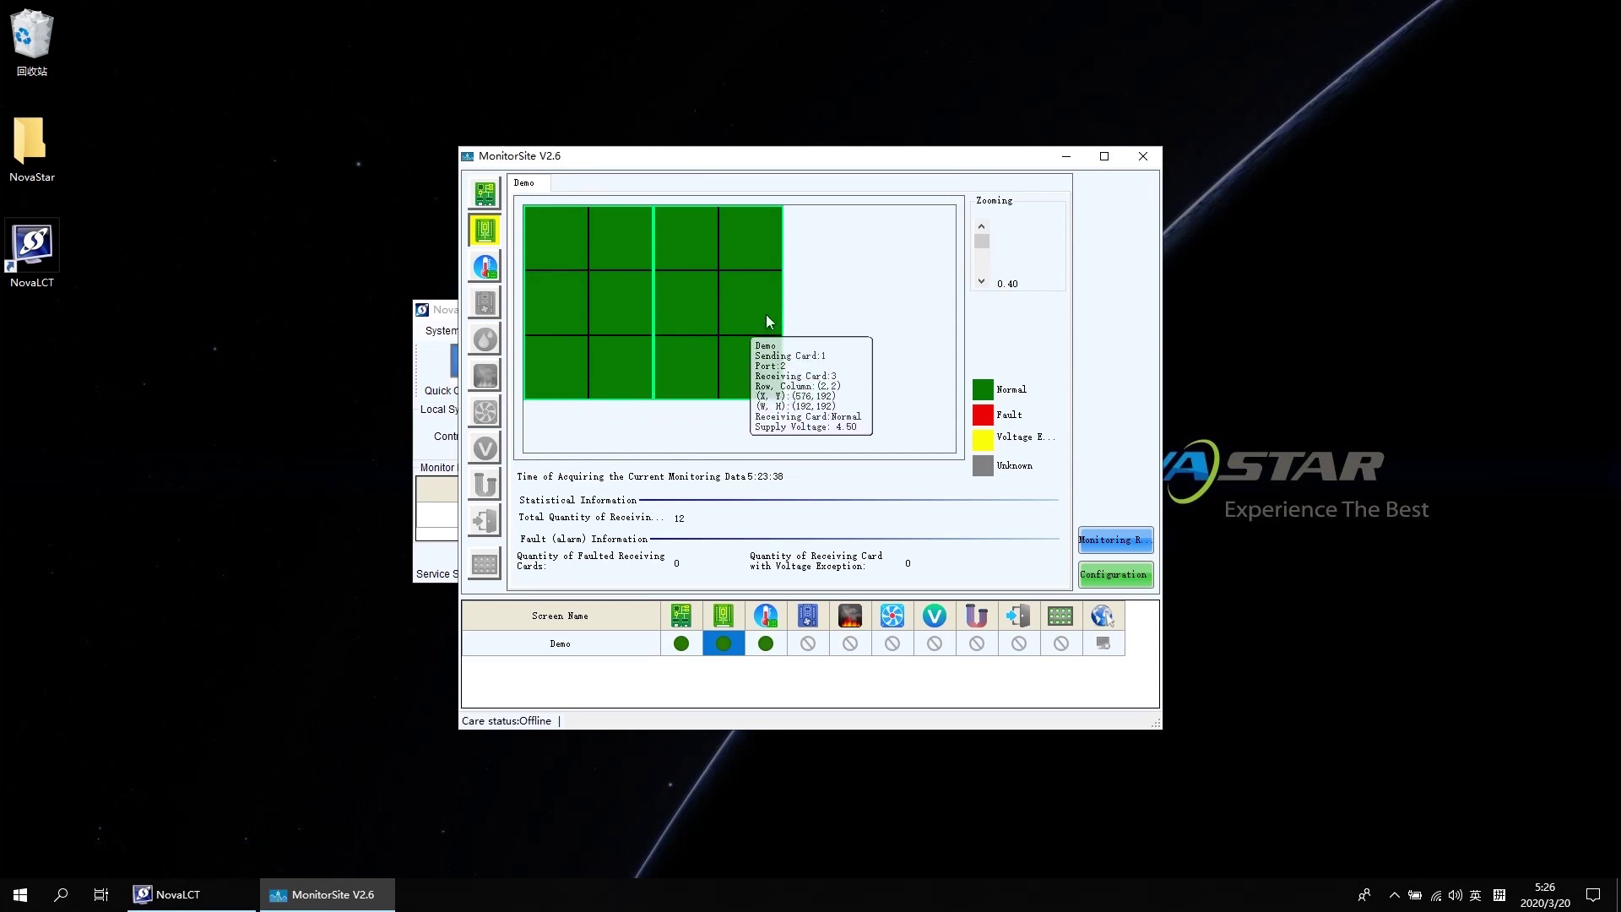
{"action": "left_click", "coordinate": [1144, 159]}
Set the combined Demo screen's brightness to 26 (10.2%) and close the brightness adjustment.
{"action": "left_click", "coordinate": [668, 370]}
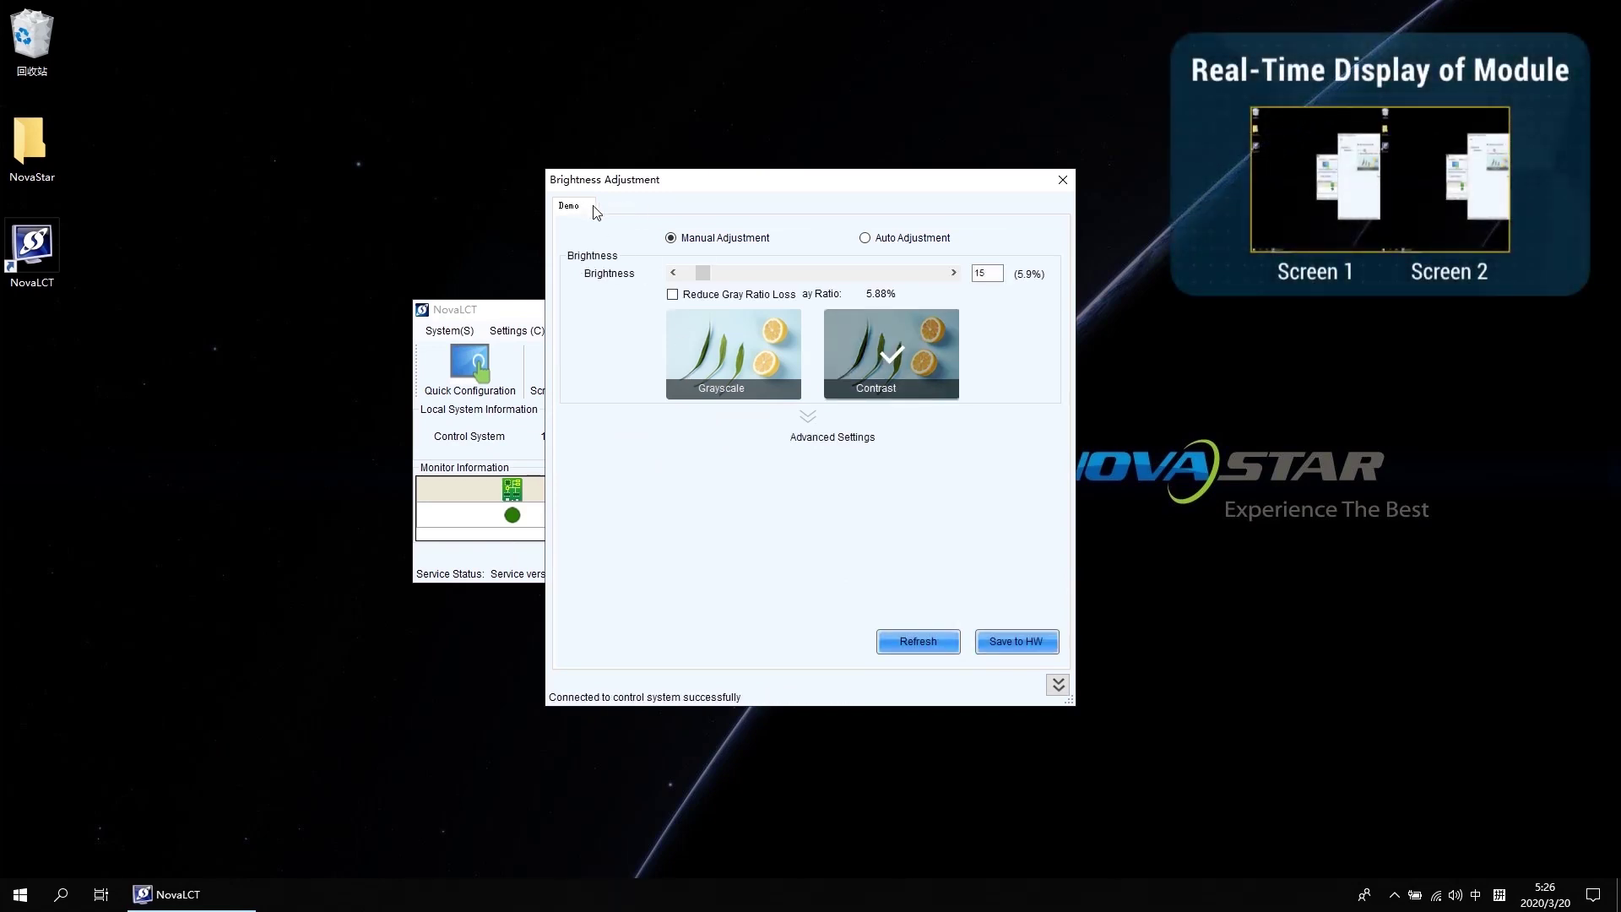
{"action": "mouse_move", "coordinate": [700, 271]}
{"action": "left_mouse_down"}
{"action": "mouse_move", "coordinate": [936, 280]}
{"action": "mouse_move", "coordinate": [716, 281]}
{"action": "left_mouse_up"}
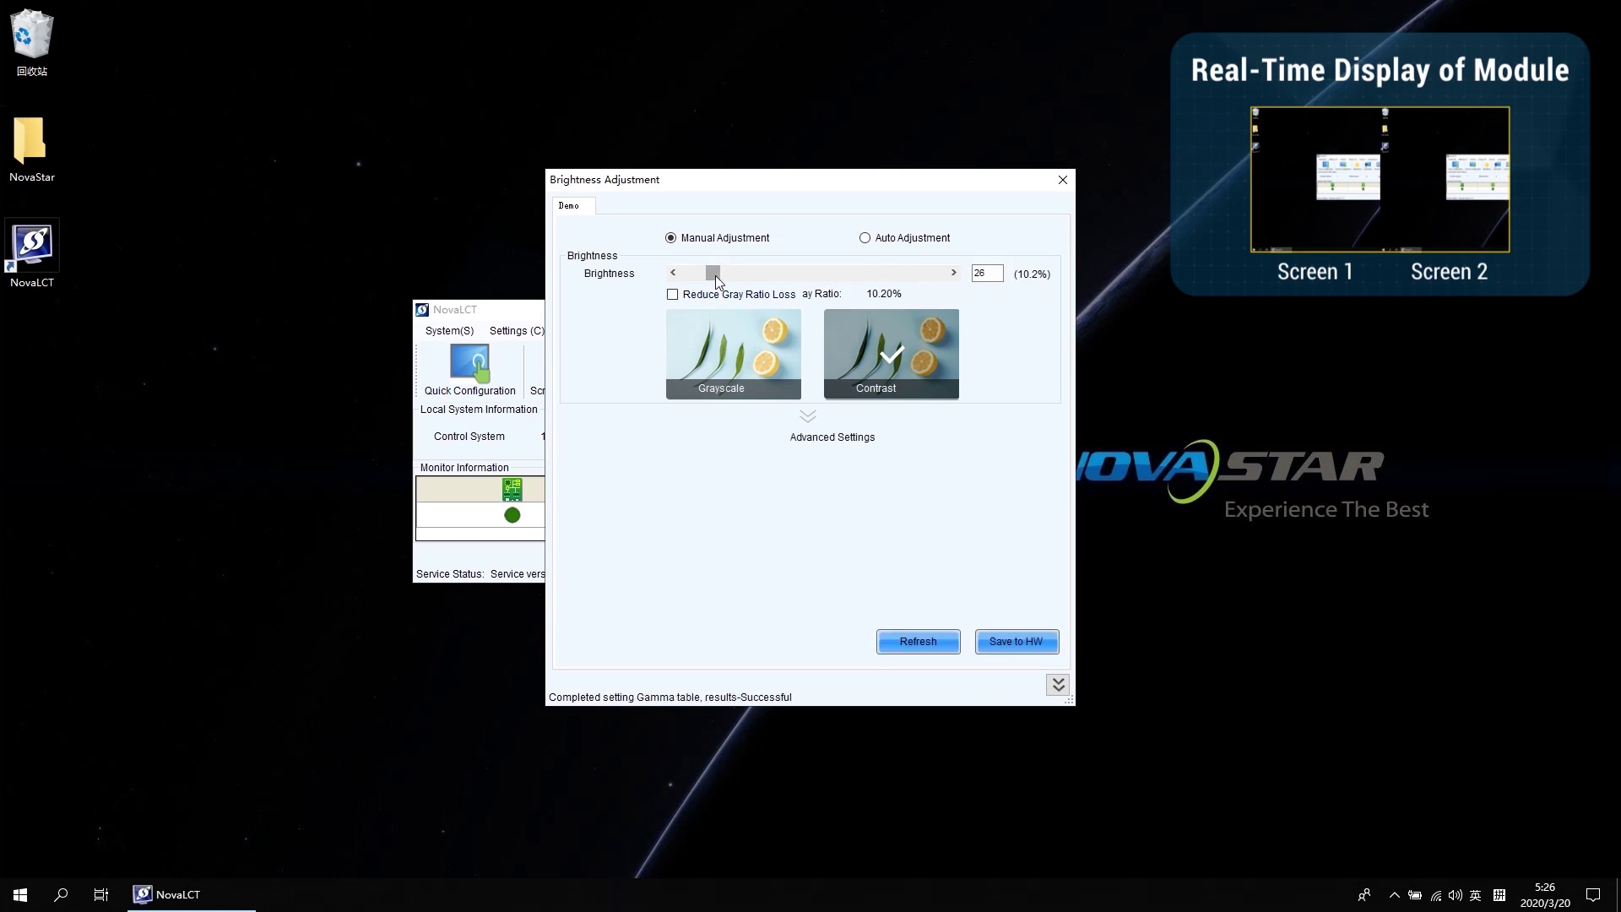
{"action": "left_click", "coordinate": [1062, 180]}
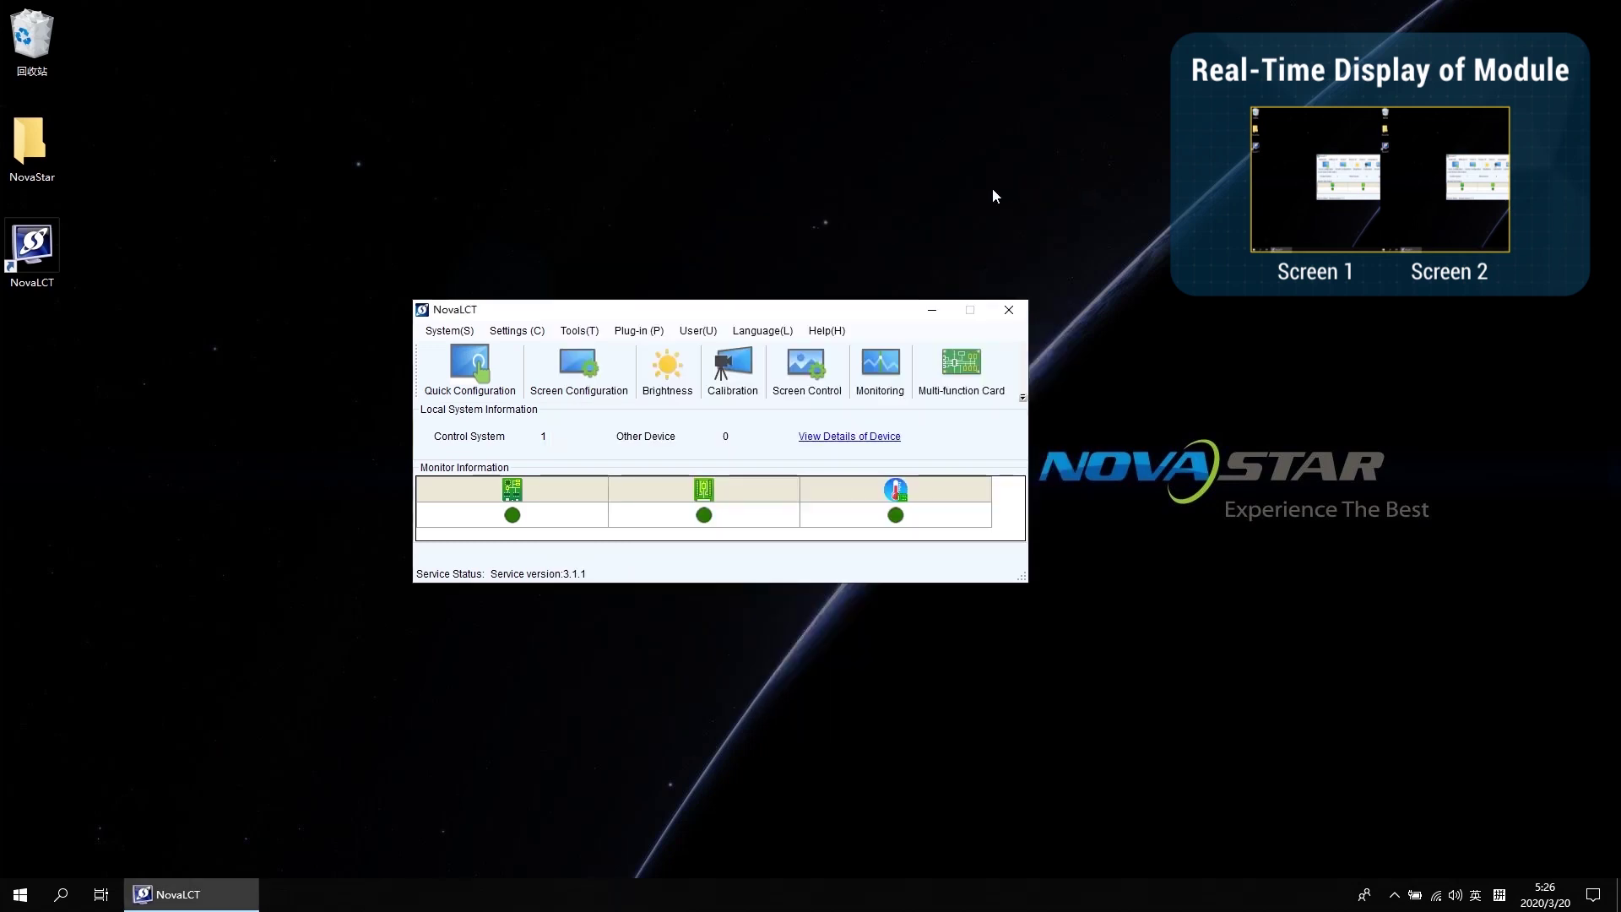